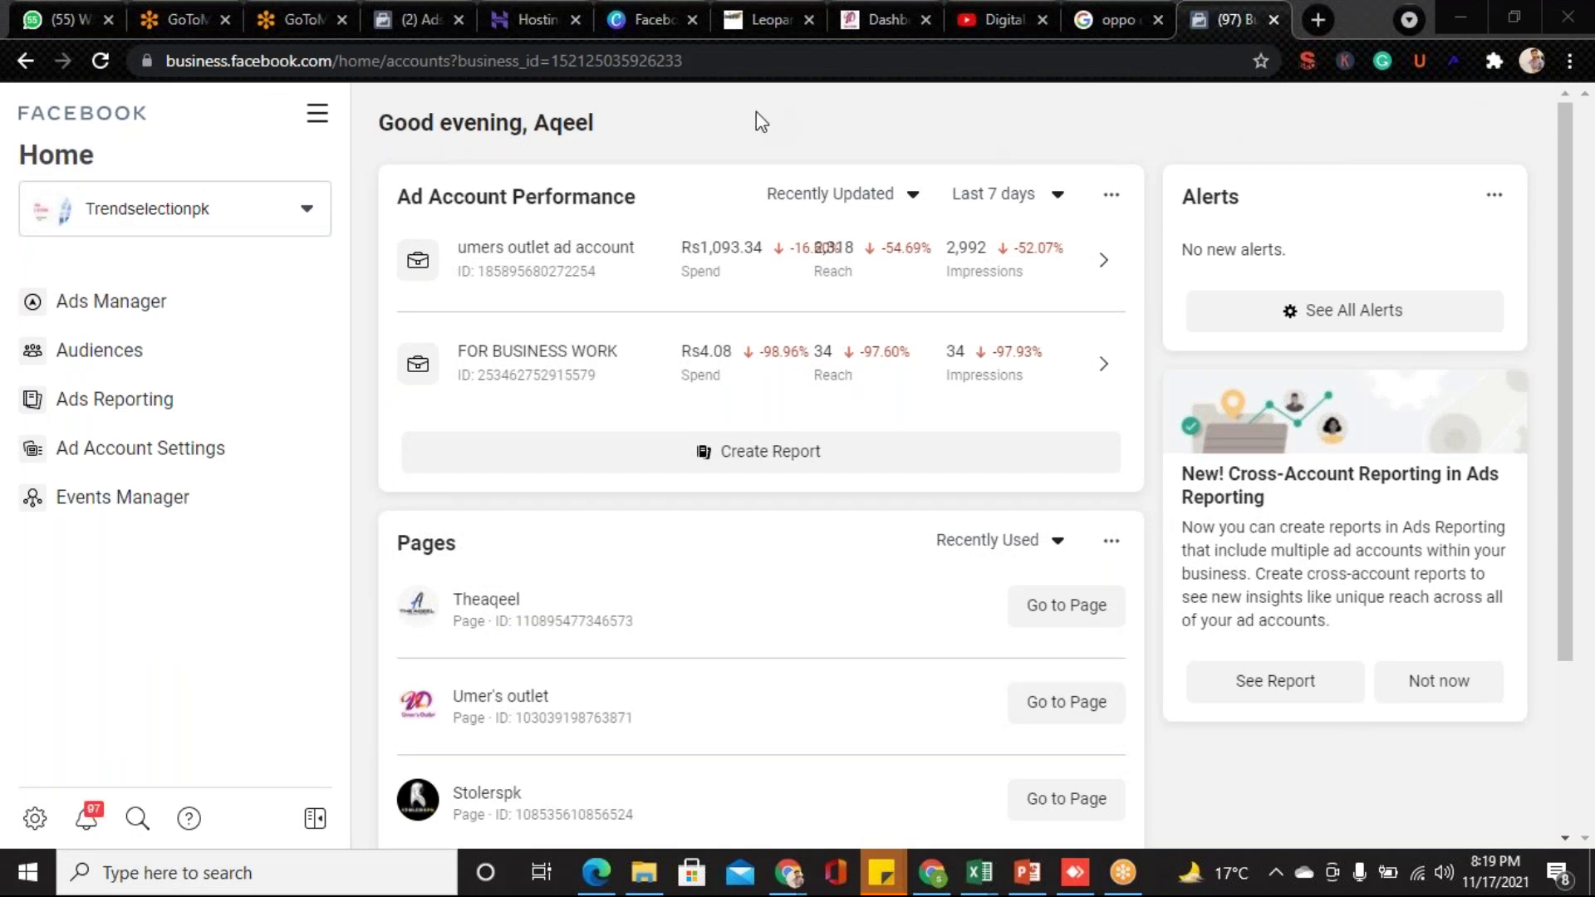
- Copy the business.facebook.com/create link from PowerPoint slide 23, then return to Chrome
{"action": "left_click", "coordinate": [1028, 879]}
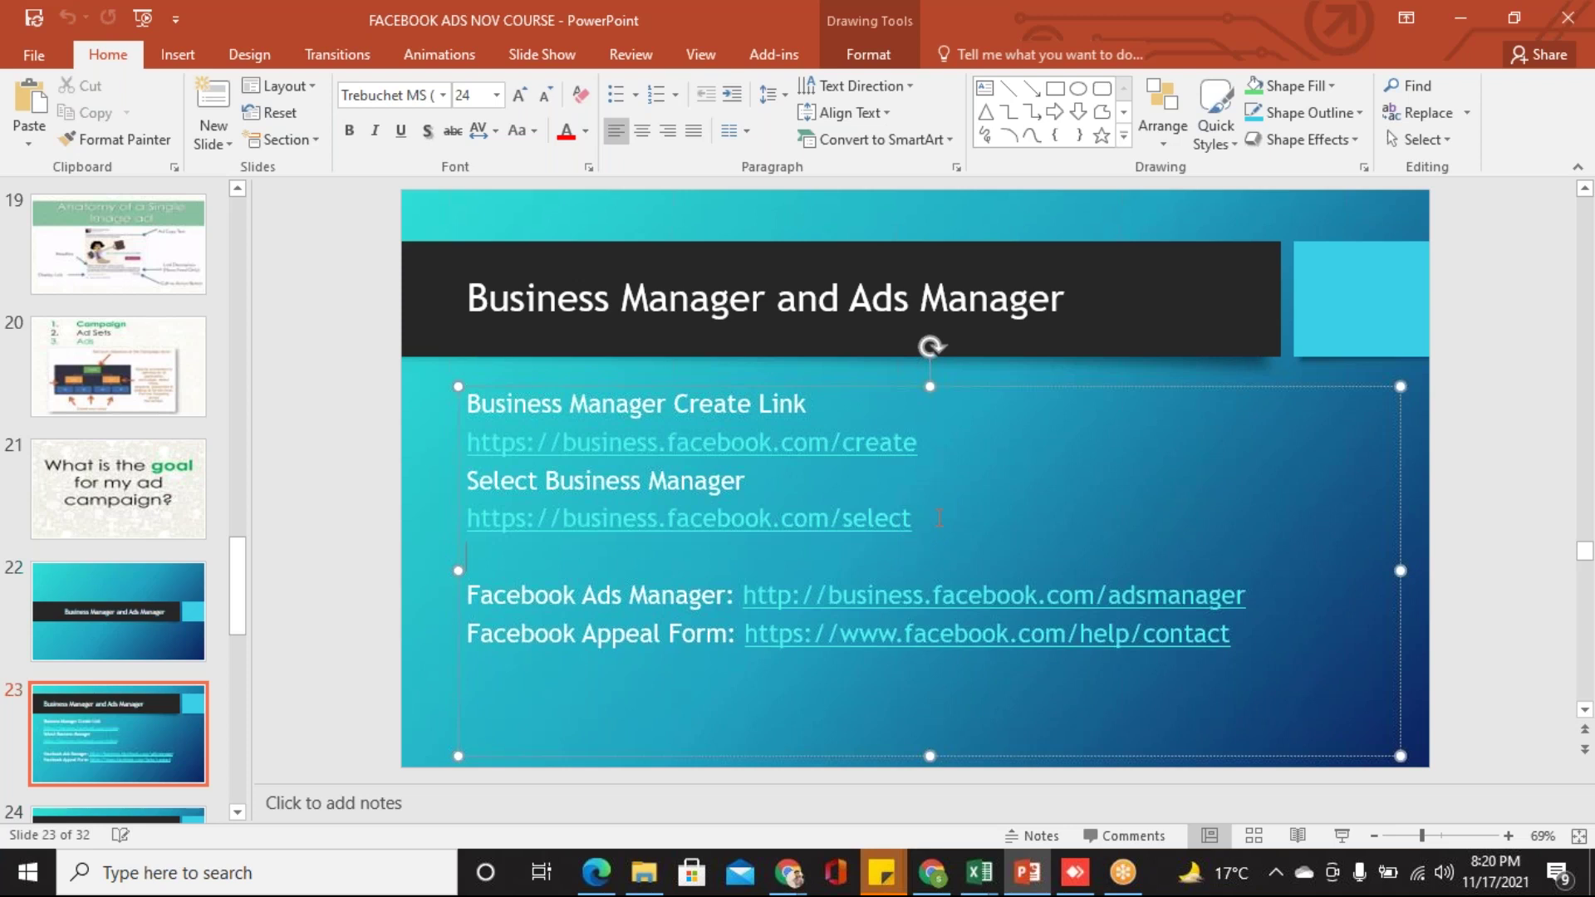
{"action": "triple_click", "coordinate": [934, 446]}
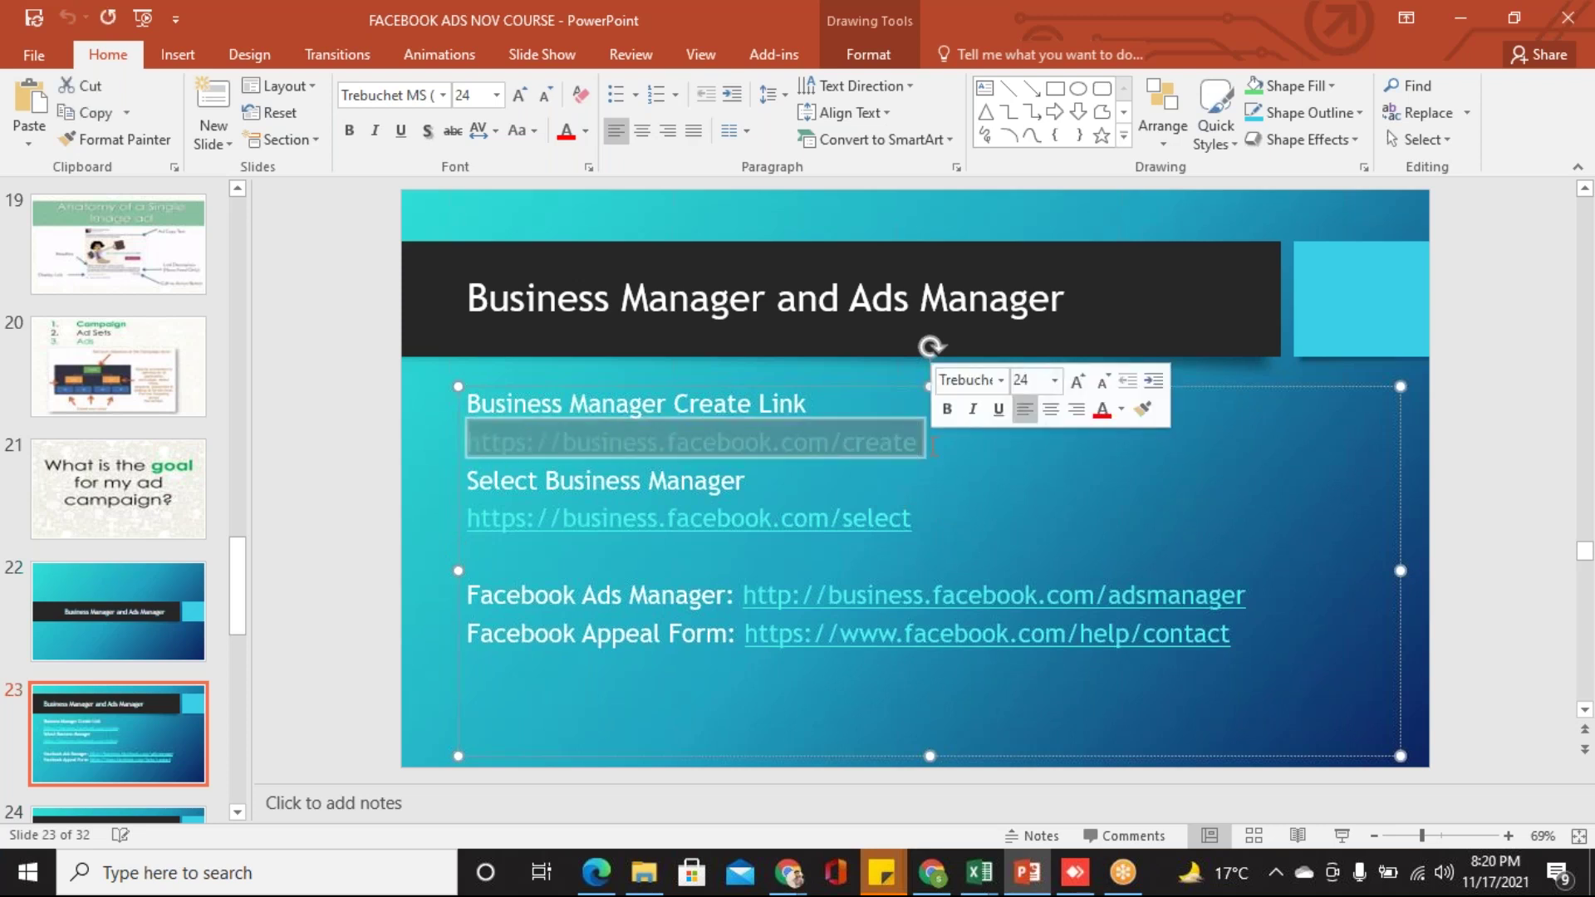
{"action": "right_click", "coordinate": [763, 442]}
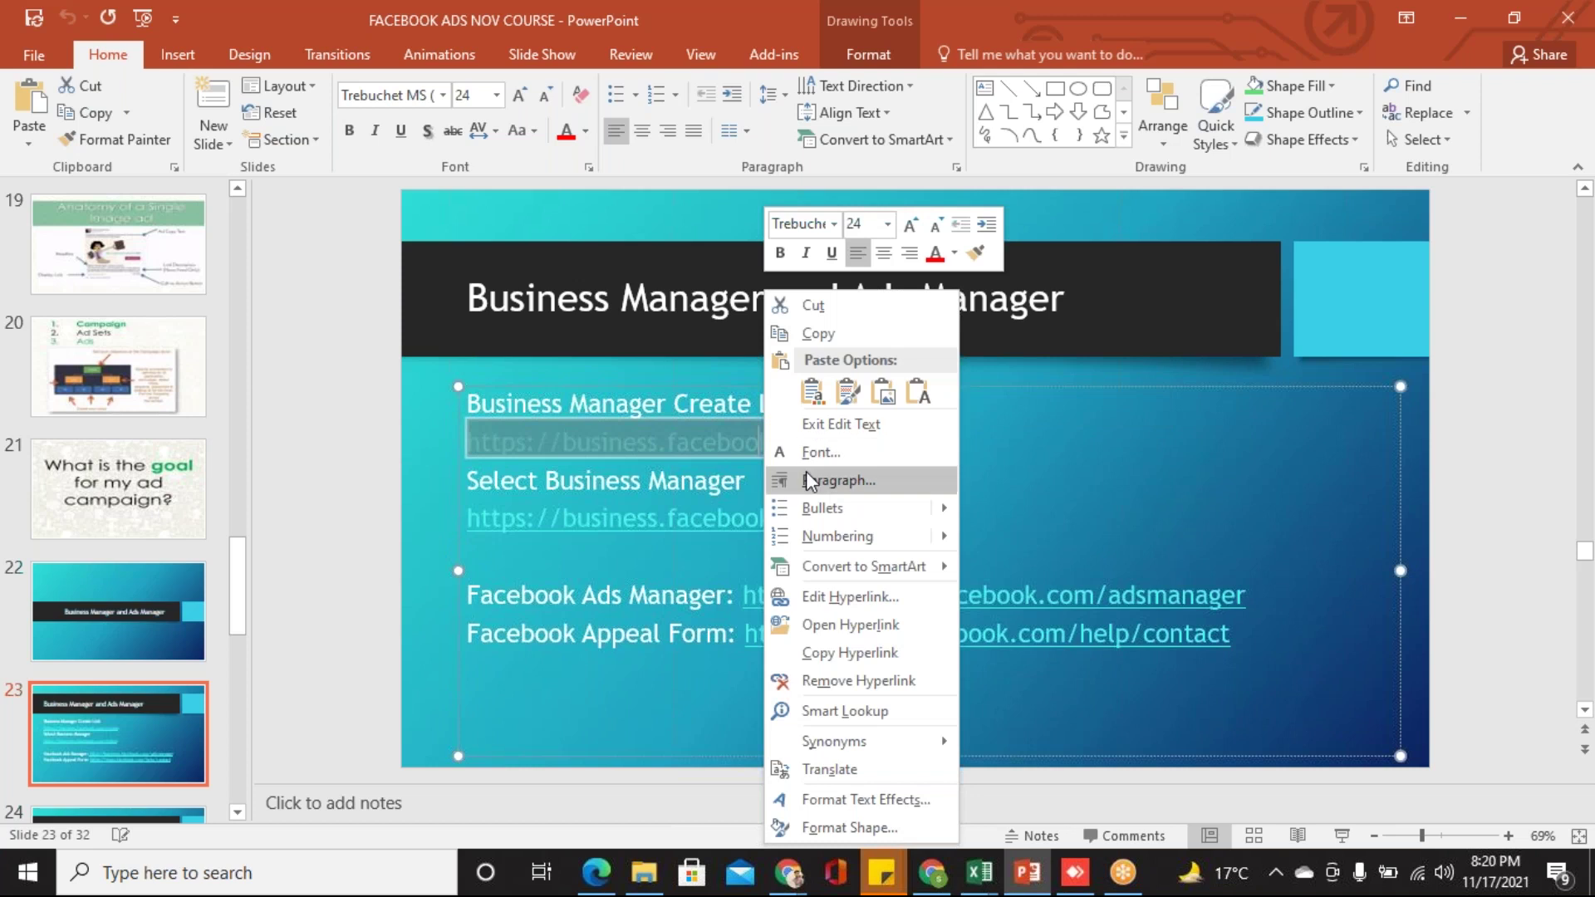
{"action": "left_click", "coordinate": [811, 334]}
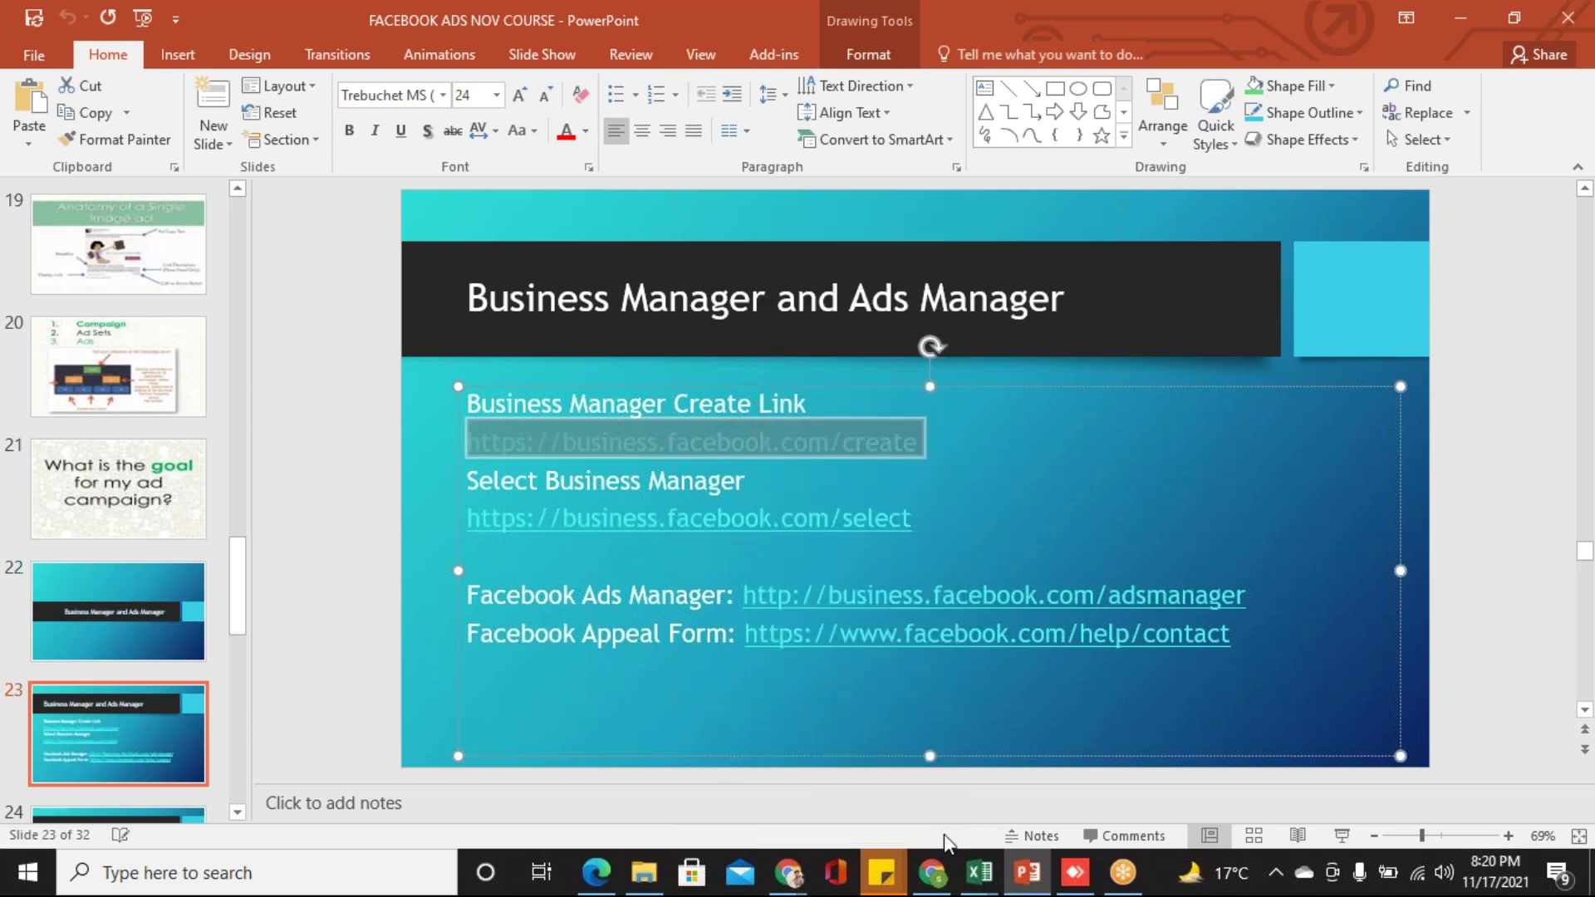
{"action": "mouse_move", "coordinate": [787, 872]}
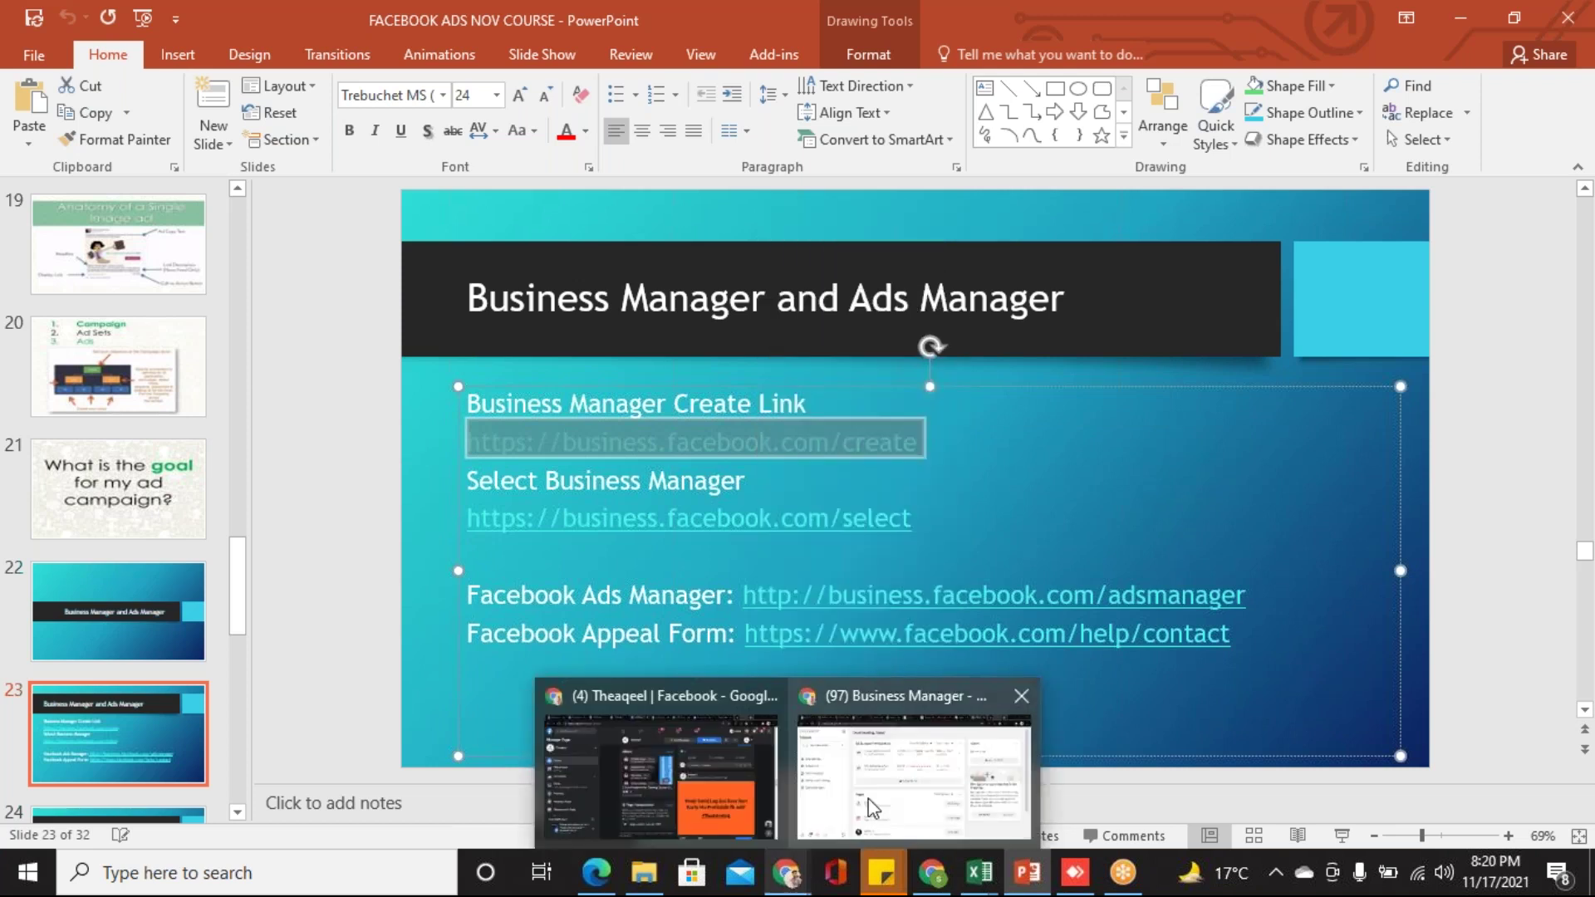
{"action": "left_click", "coordinate": [869, 799]}
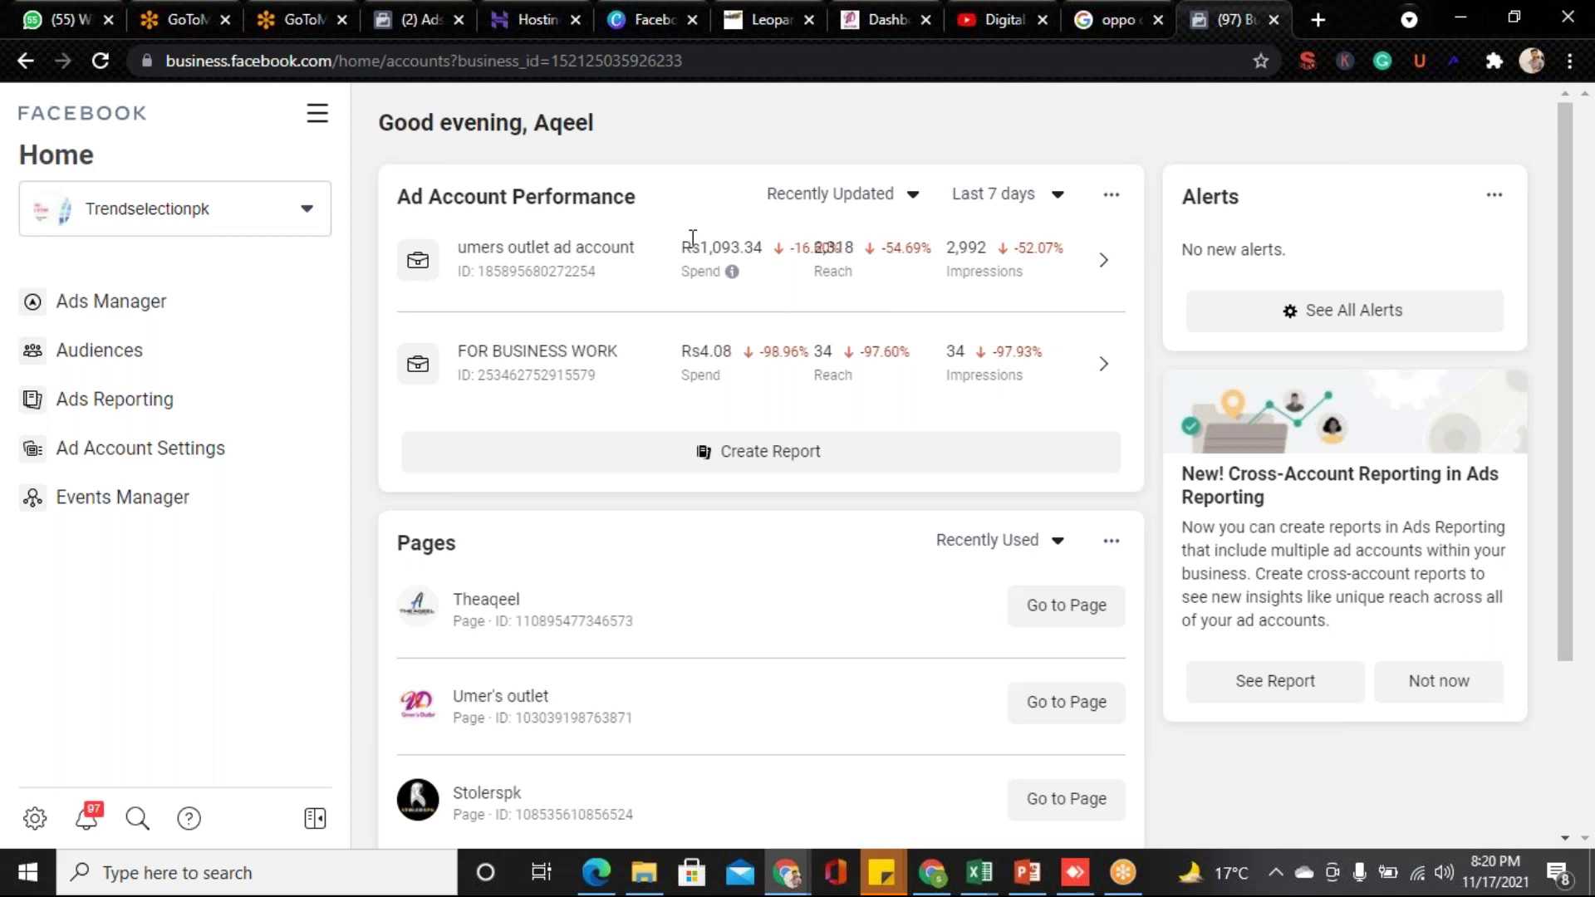
- Paste the business.facebook.com/create link into Chrome's address bar and load the page
{"action": "left_click", "coordinate": [699, 63]}
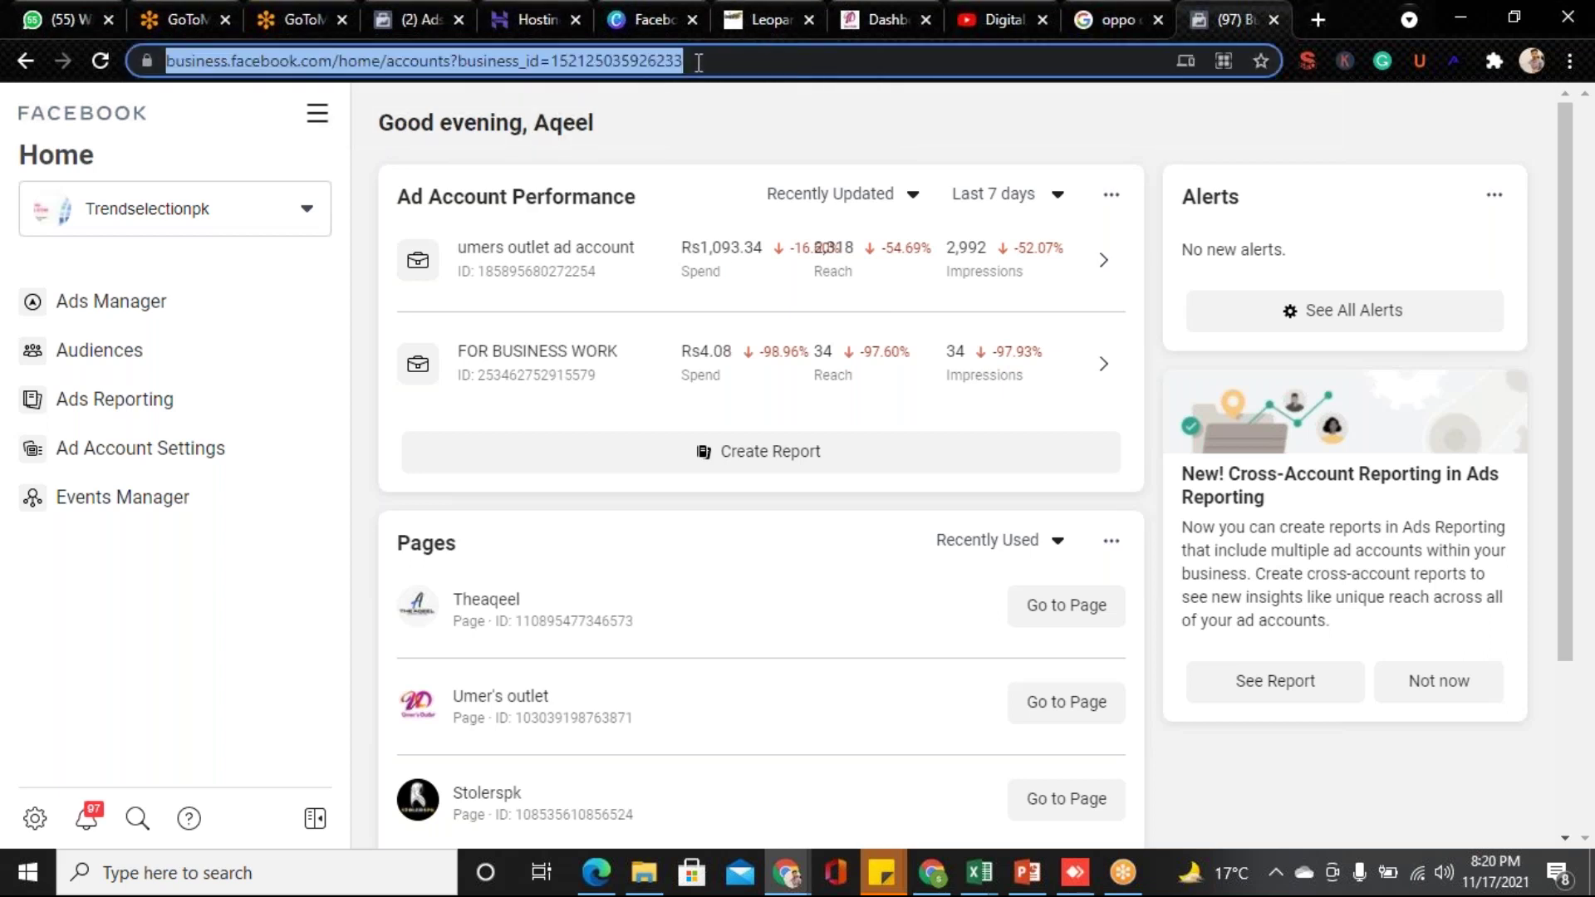
{"action": "key", "text": "ctrl+v"}
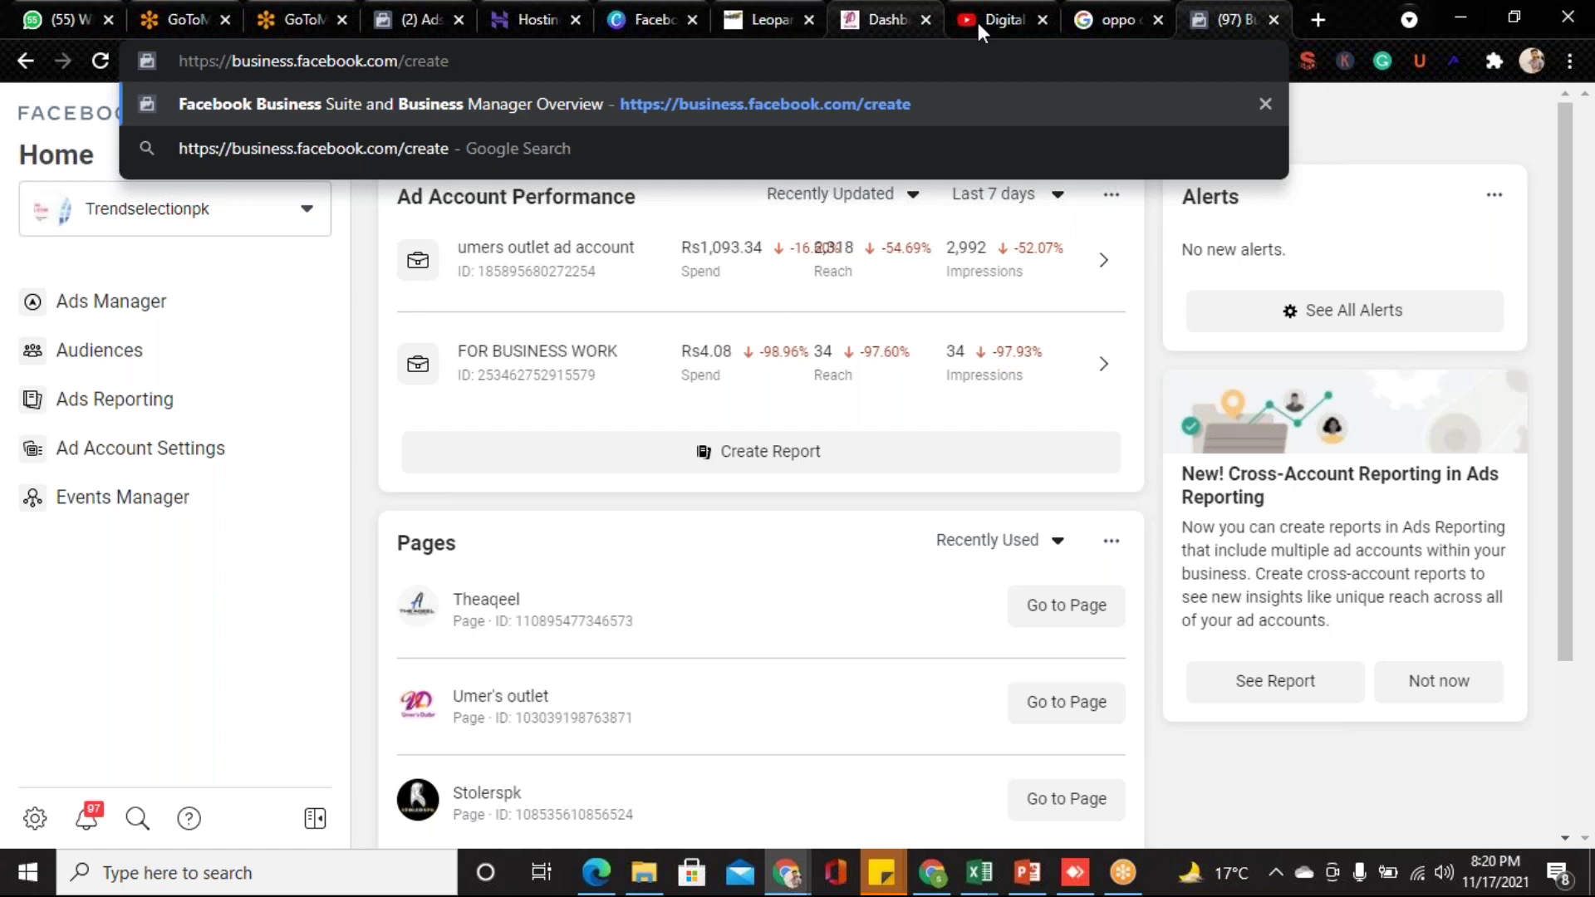
{"action": "left_click", "coordinate": [1426, 101]}
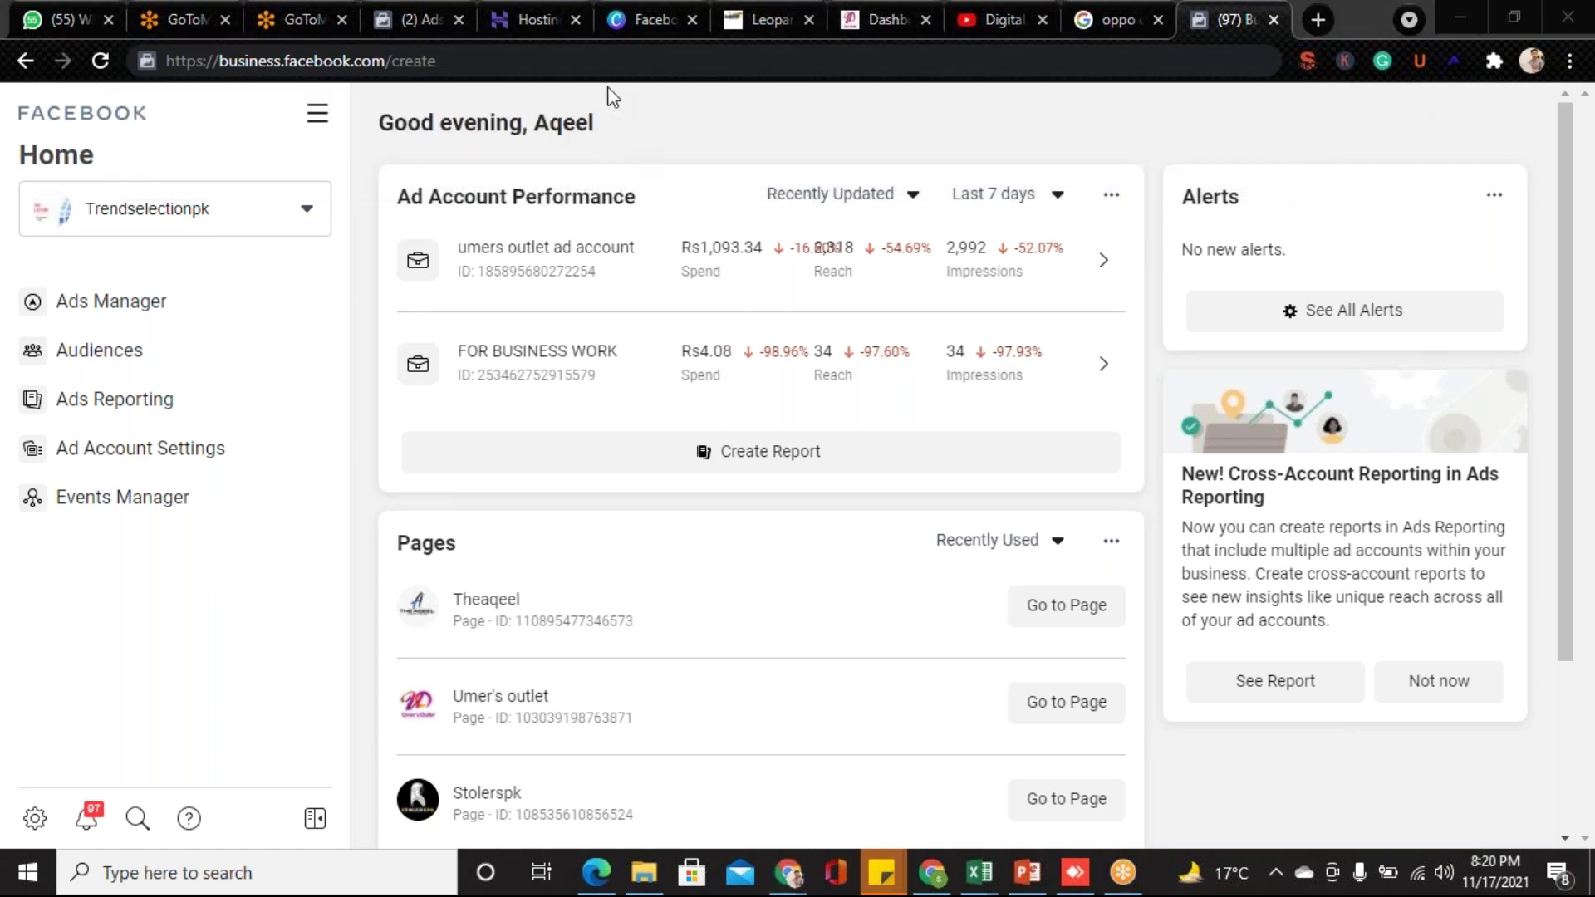
{"action": "left_click", "coordinate": [571, 61]}
{"action": "key", "text": "ctrl+a"}
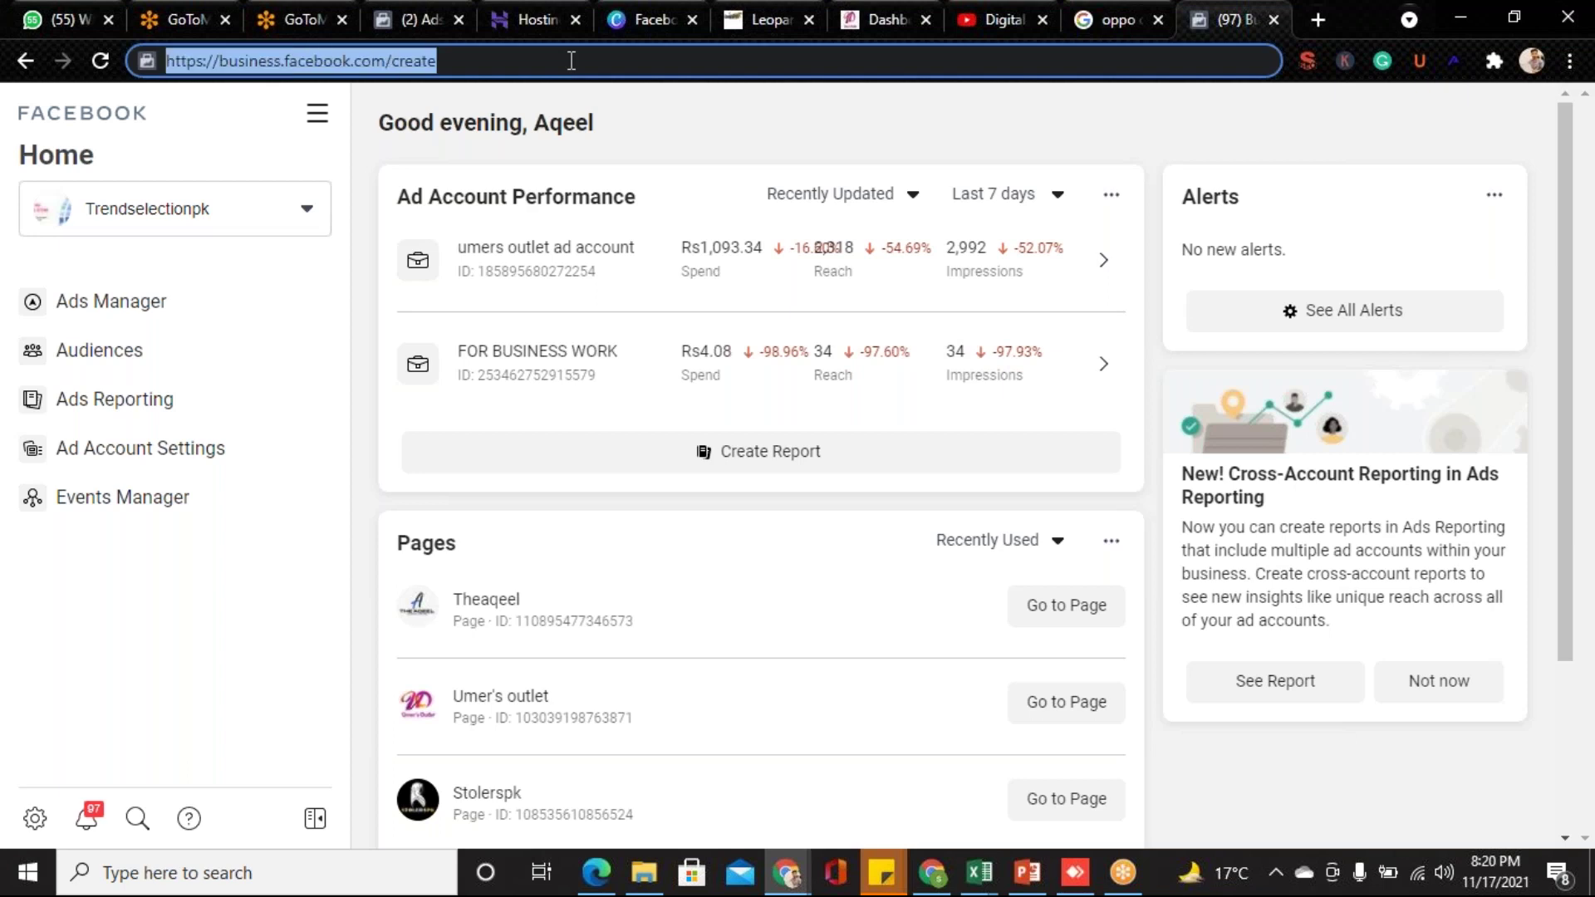
{"action": "left_click", "coordinate": [571, 60]}
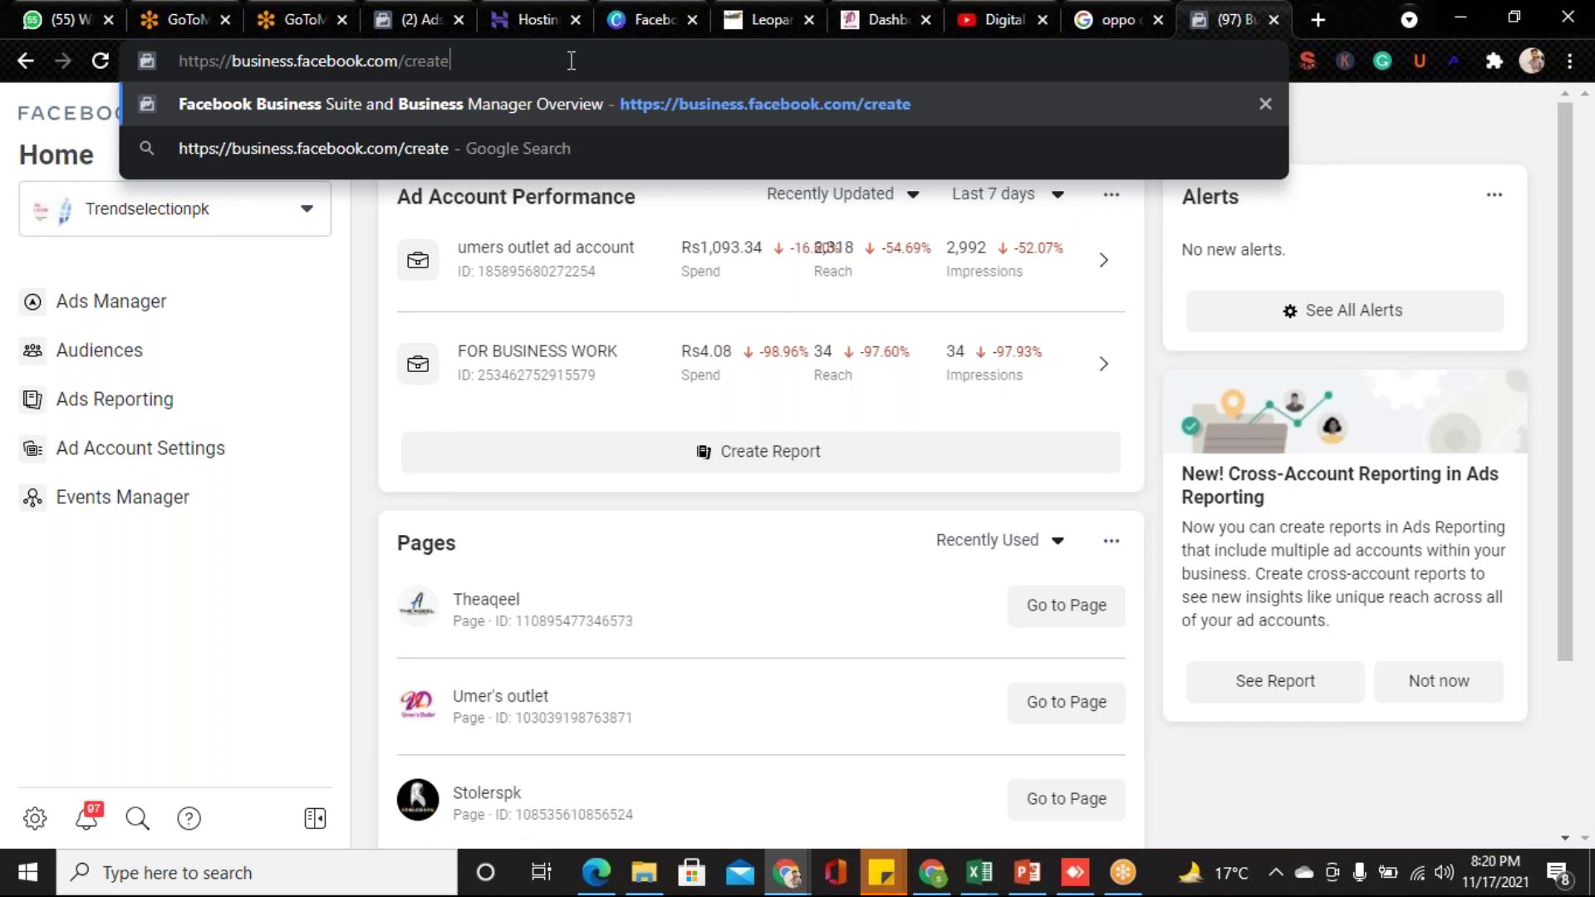
{"action": "key", "text": "Return"}
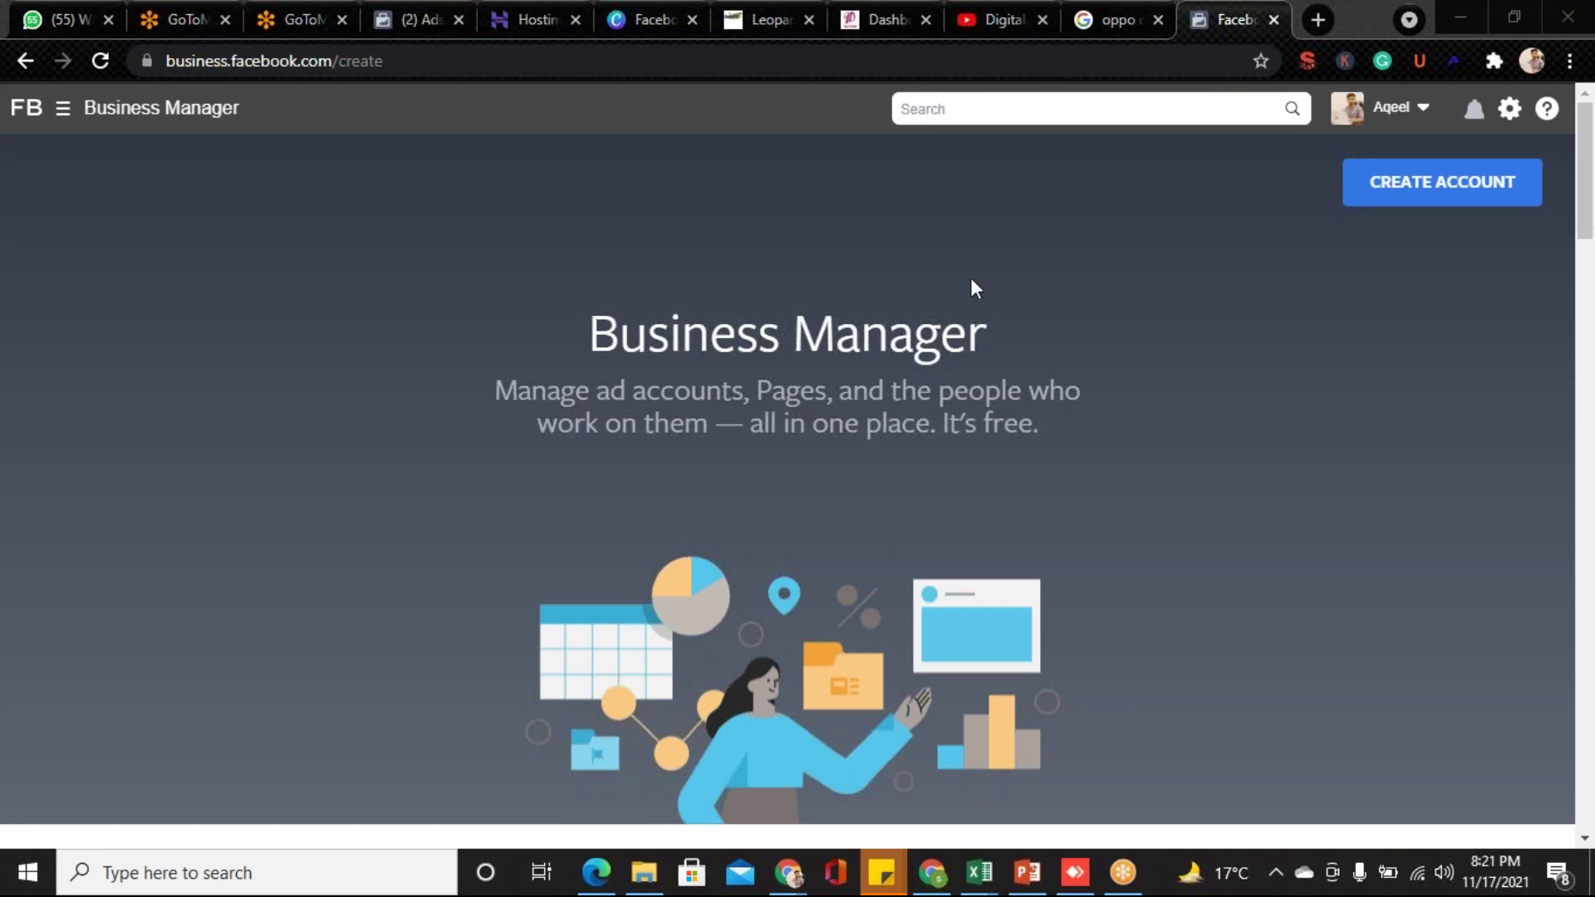
{"action": "left_click", "coordinate": [1413, 184]}
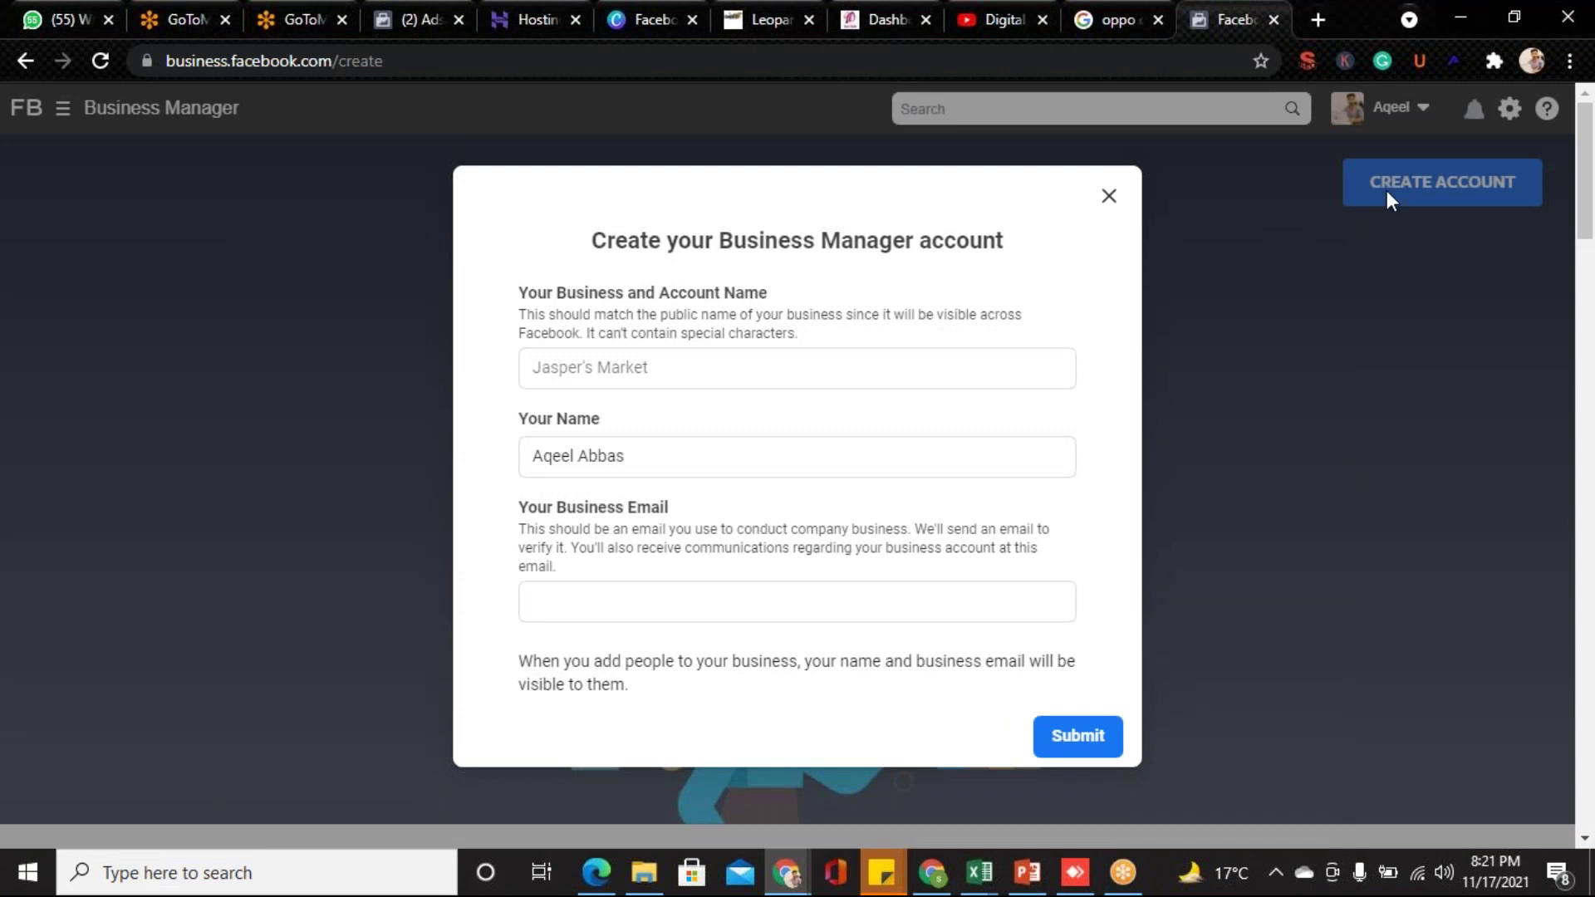
{"action": "left_click", "coordinate": [684, 370]}
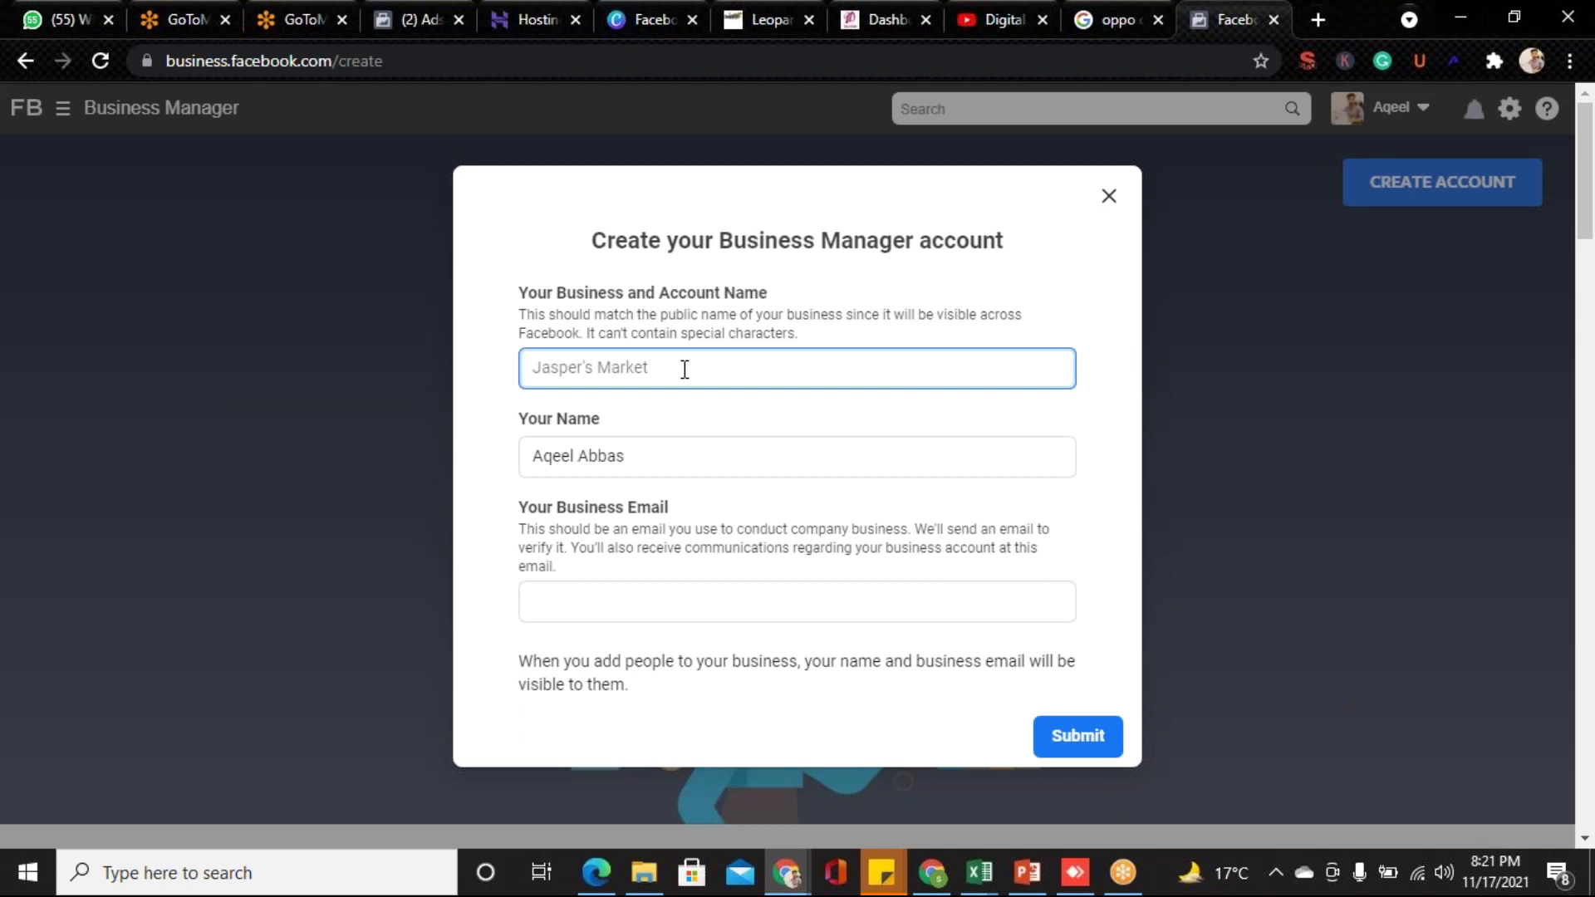
{"action": "type", "text": "theaqeel"}
{"action": "left_click", "coordinate": [663, 454]}
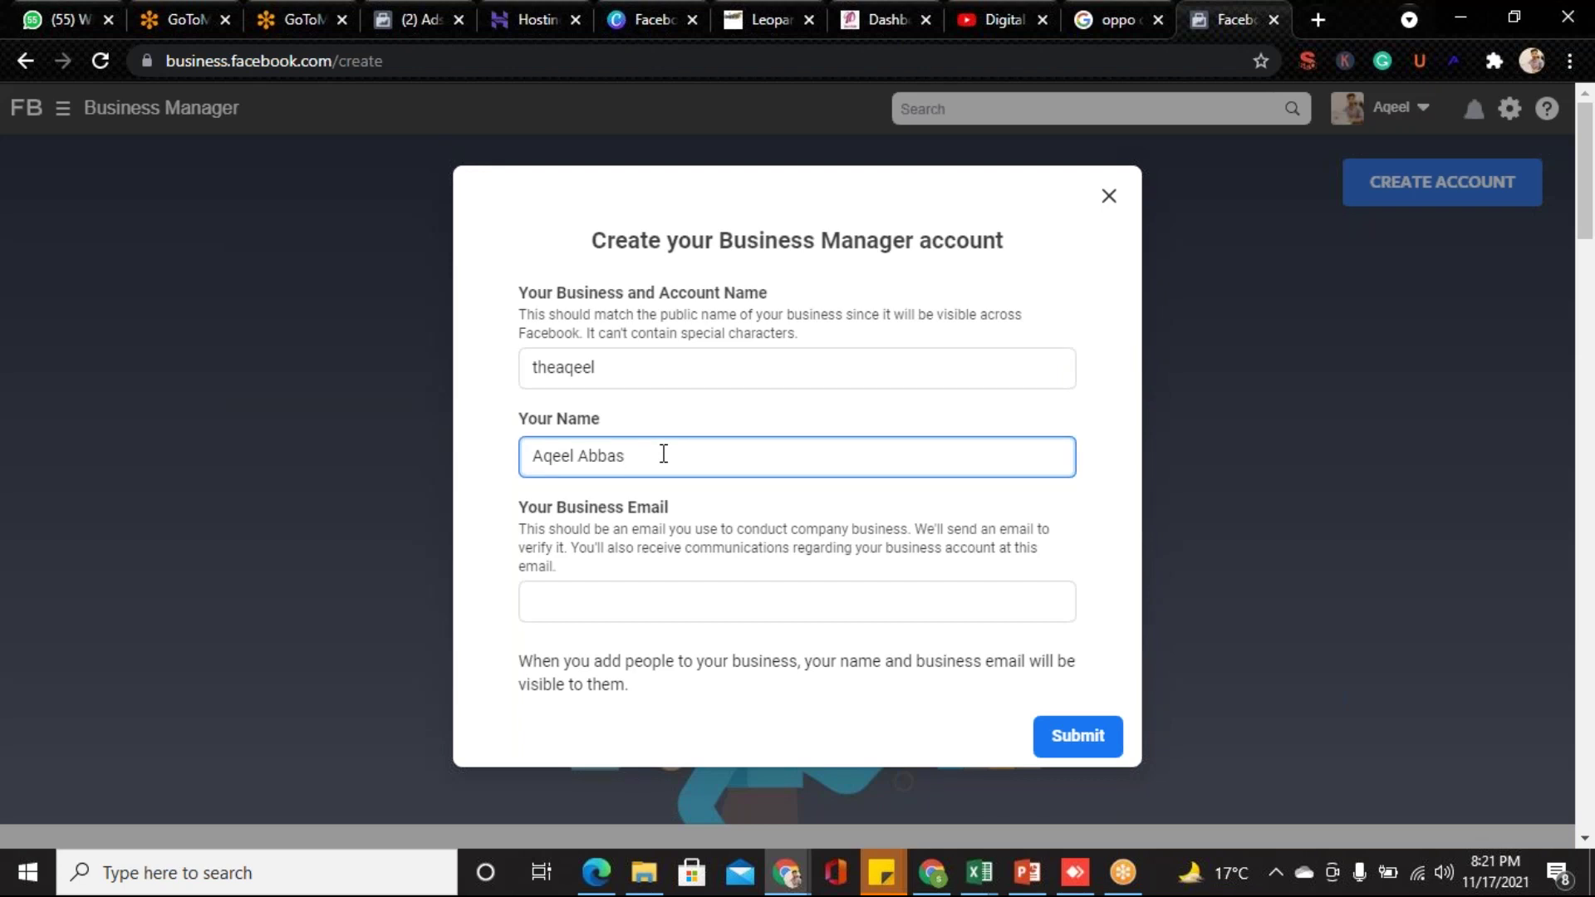
{"action": "left_click", "coordinate": [630, 592]}
{"action": "left_click", "coordinate": [576, 596]}
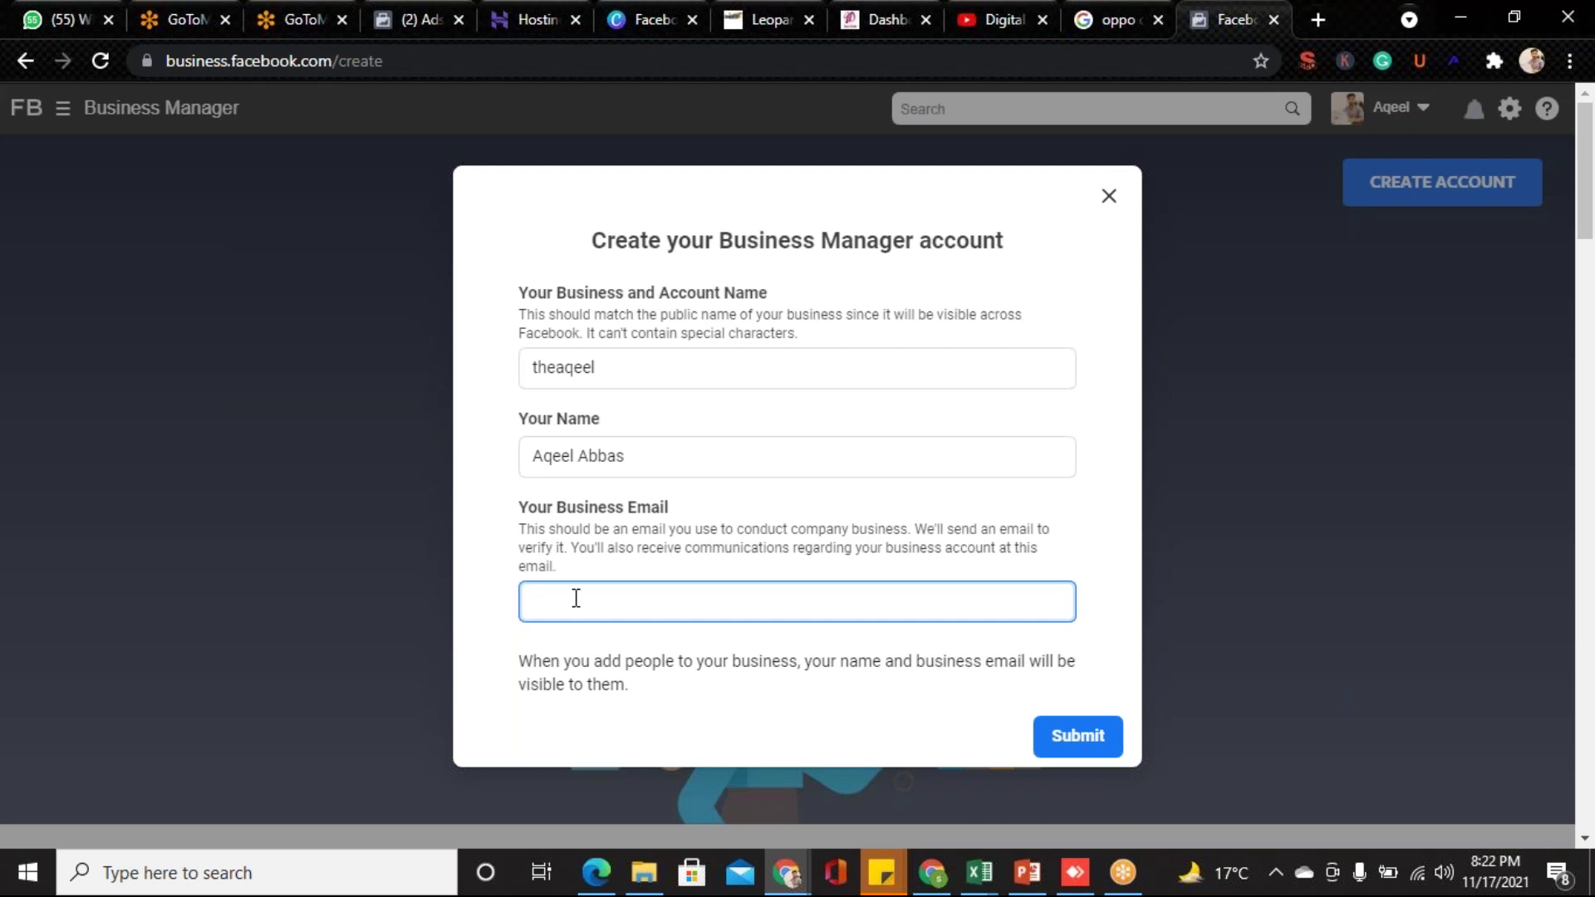
{"action": "left_click", "coordinate": [1110, 198]}
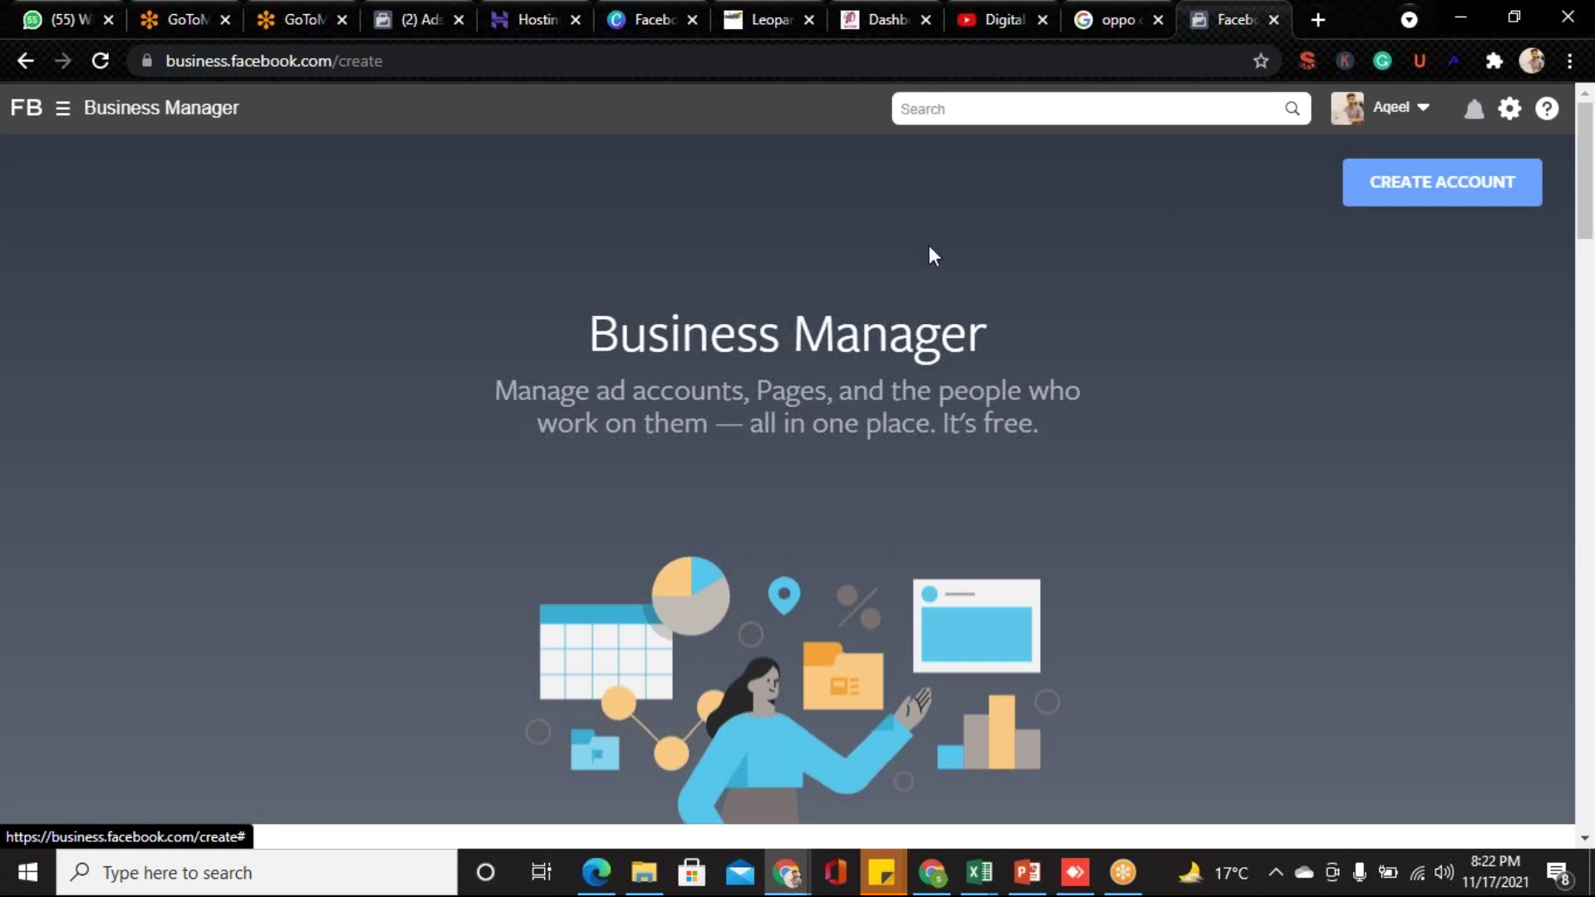
{"action": "left_click_drag", "start_coordinate": [576, 319], "coordinate": [995, 313]}
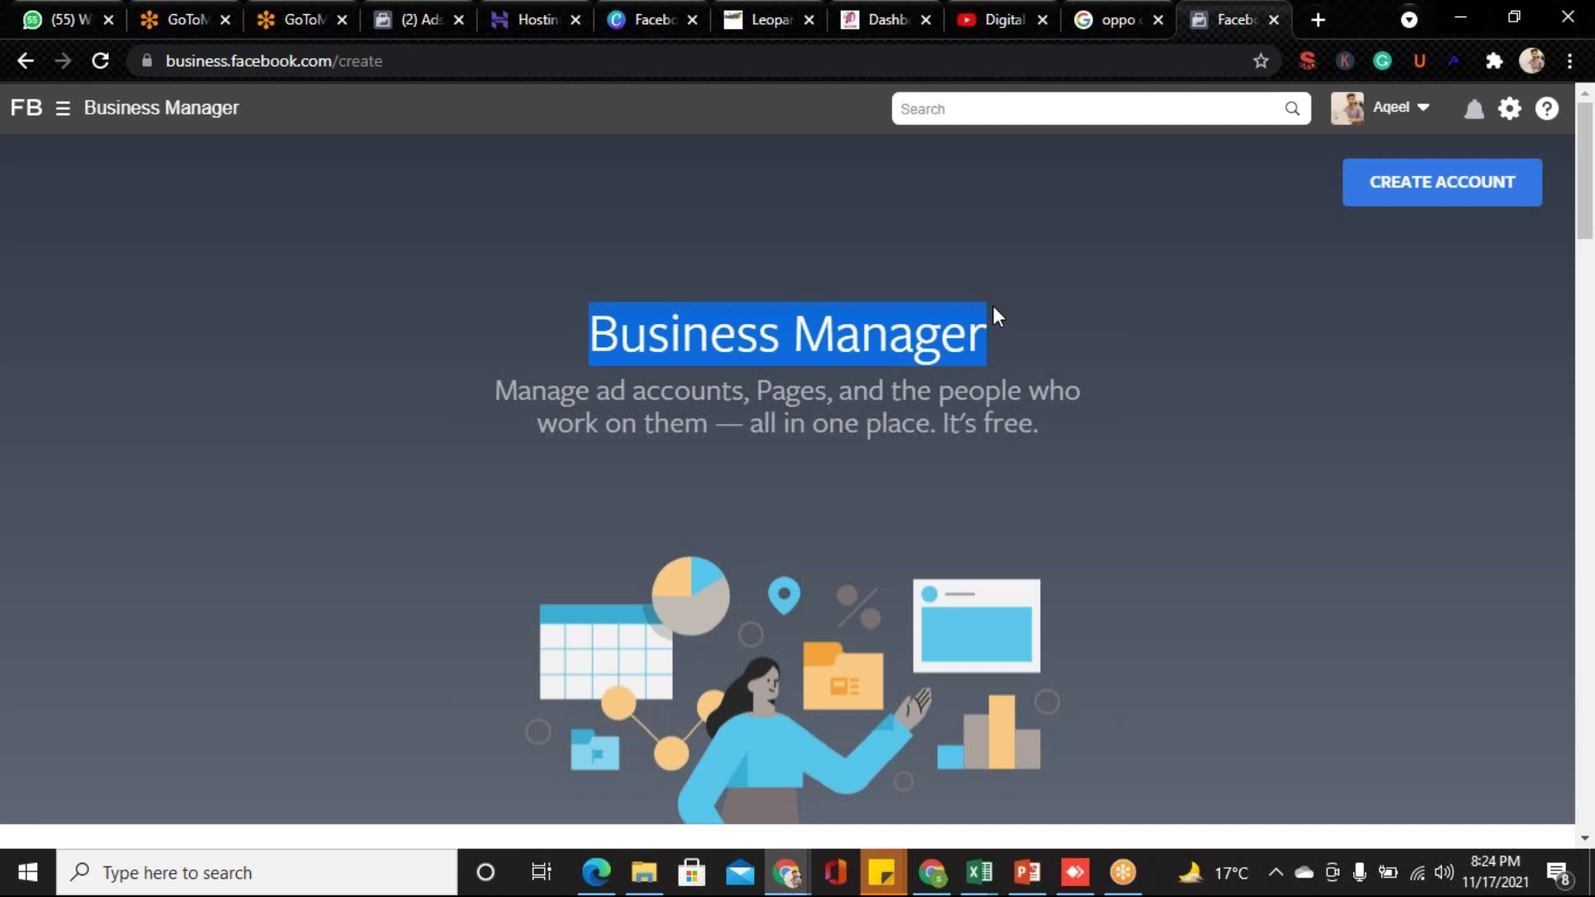
- Clear the heading selection and open the header menu listing Ads Manager and Business Settings
{"action": "left_click", "coordinate": [1166, 300]}
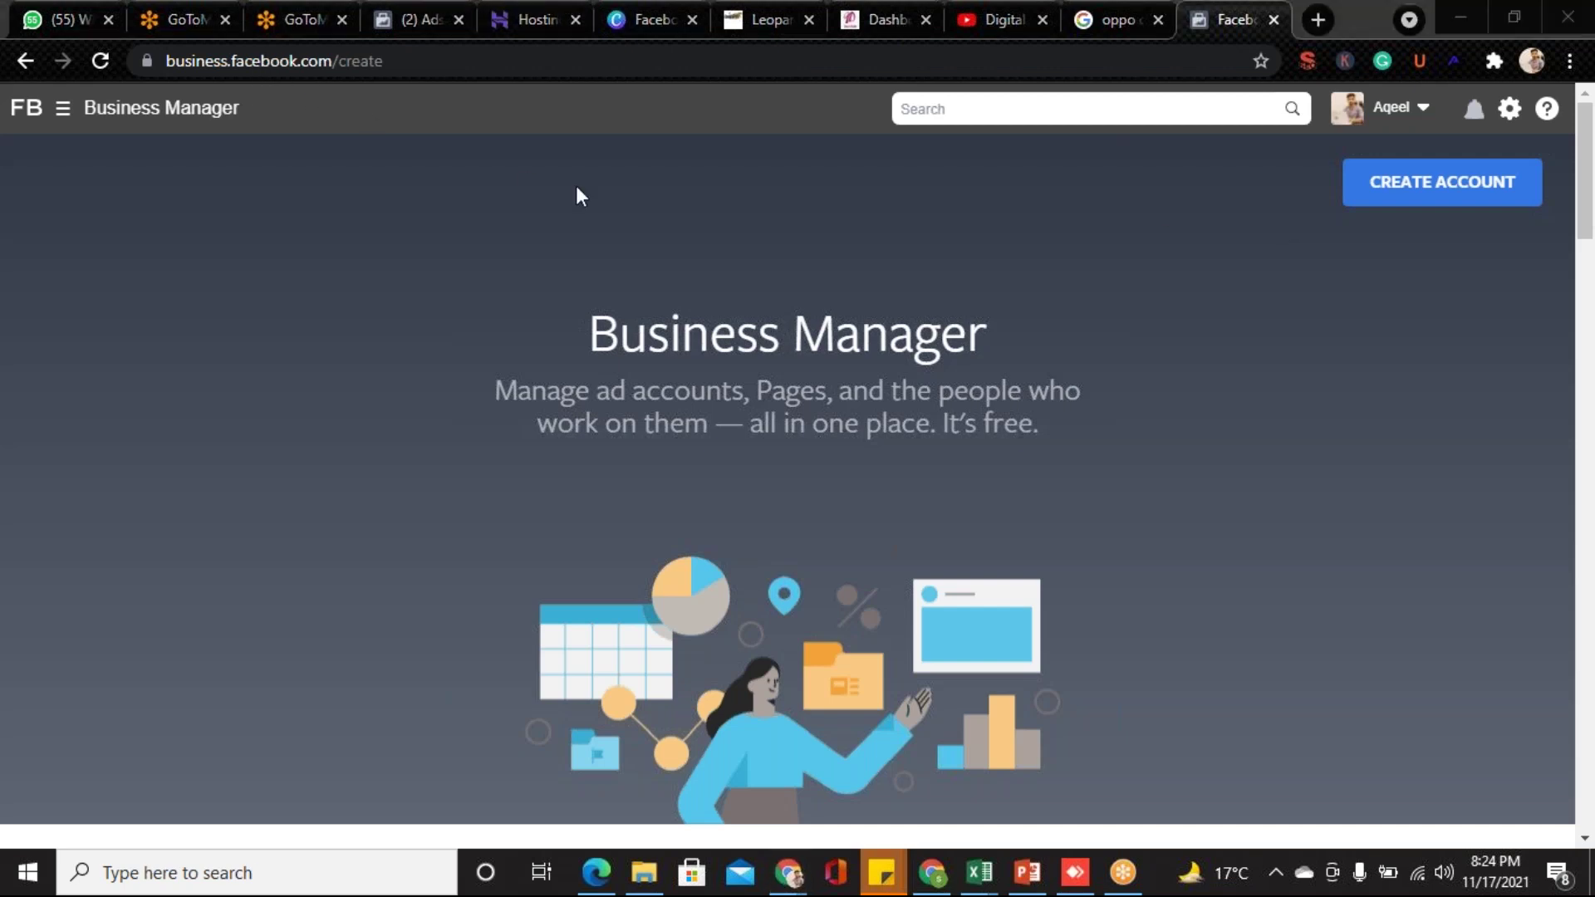
{"action": "left_click", "coordinate": [62, 109]}
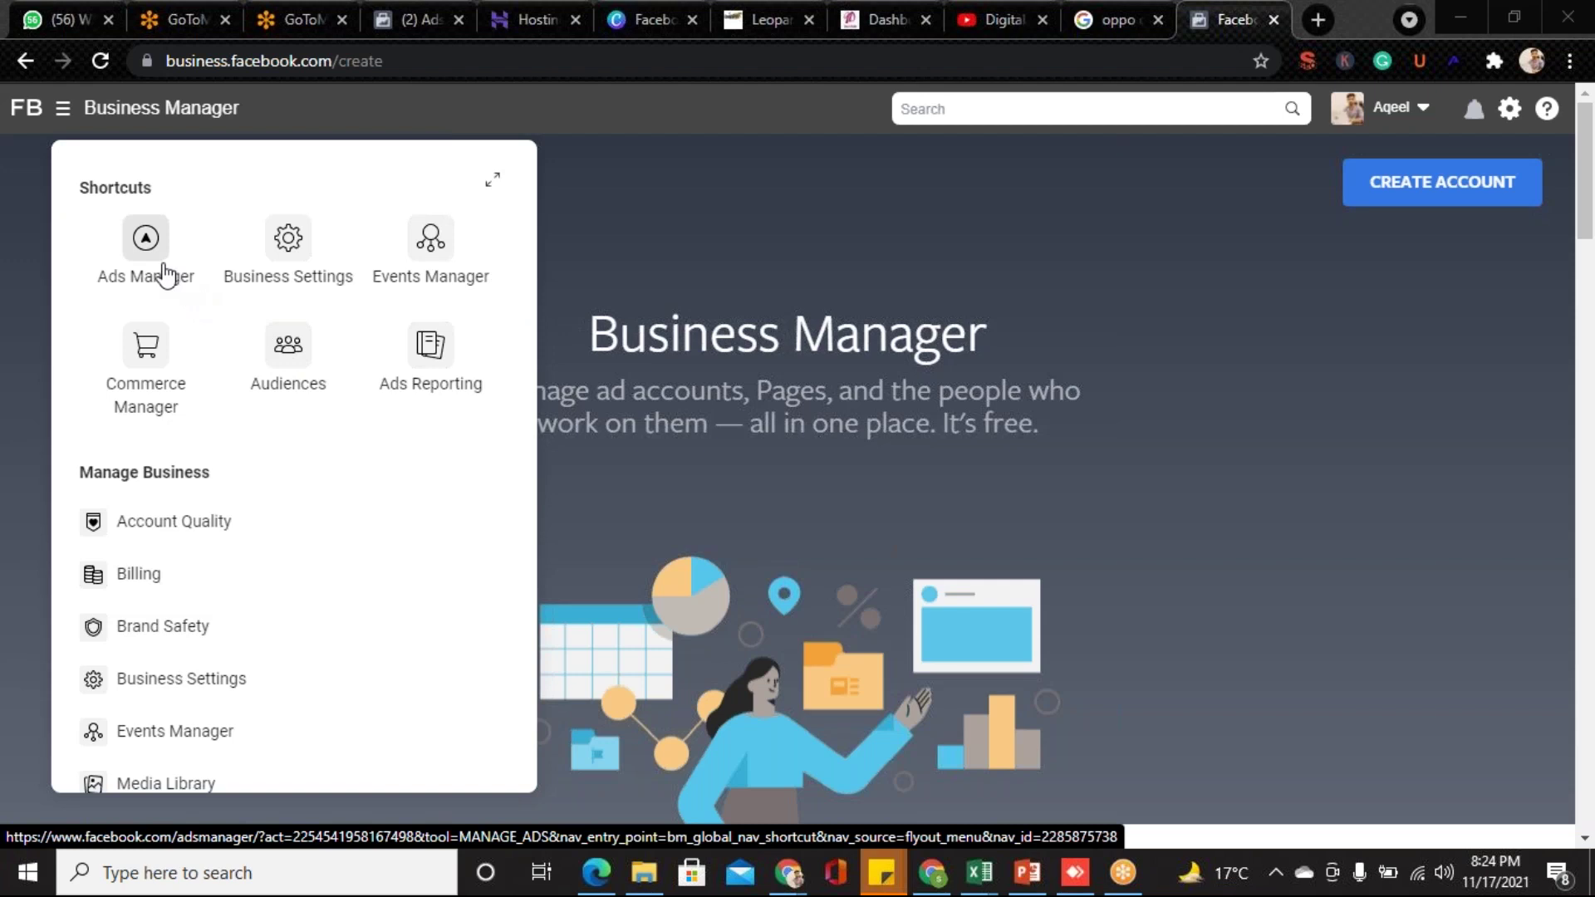
- Go to Business Settings to see the People list and the admin's assigned pages
{"action": "left_click", "coordinate": [288, 249]}
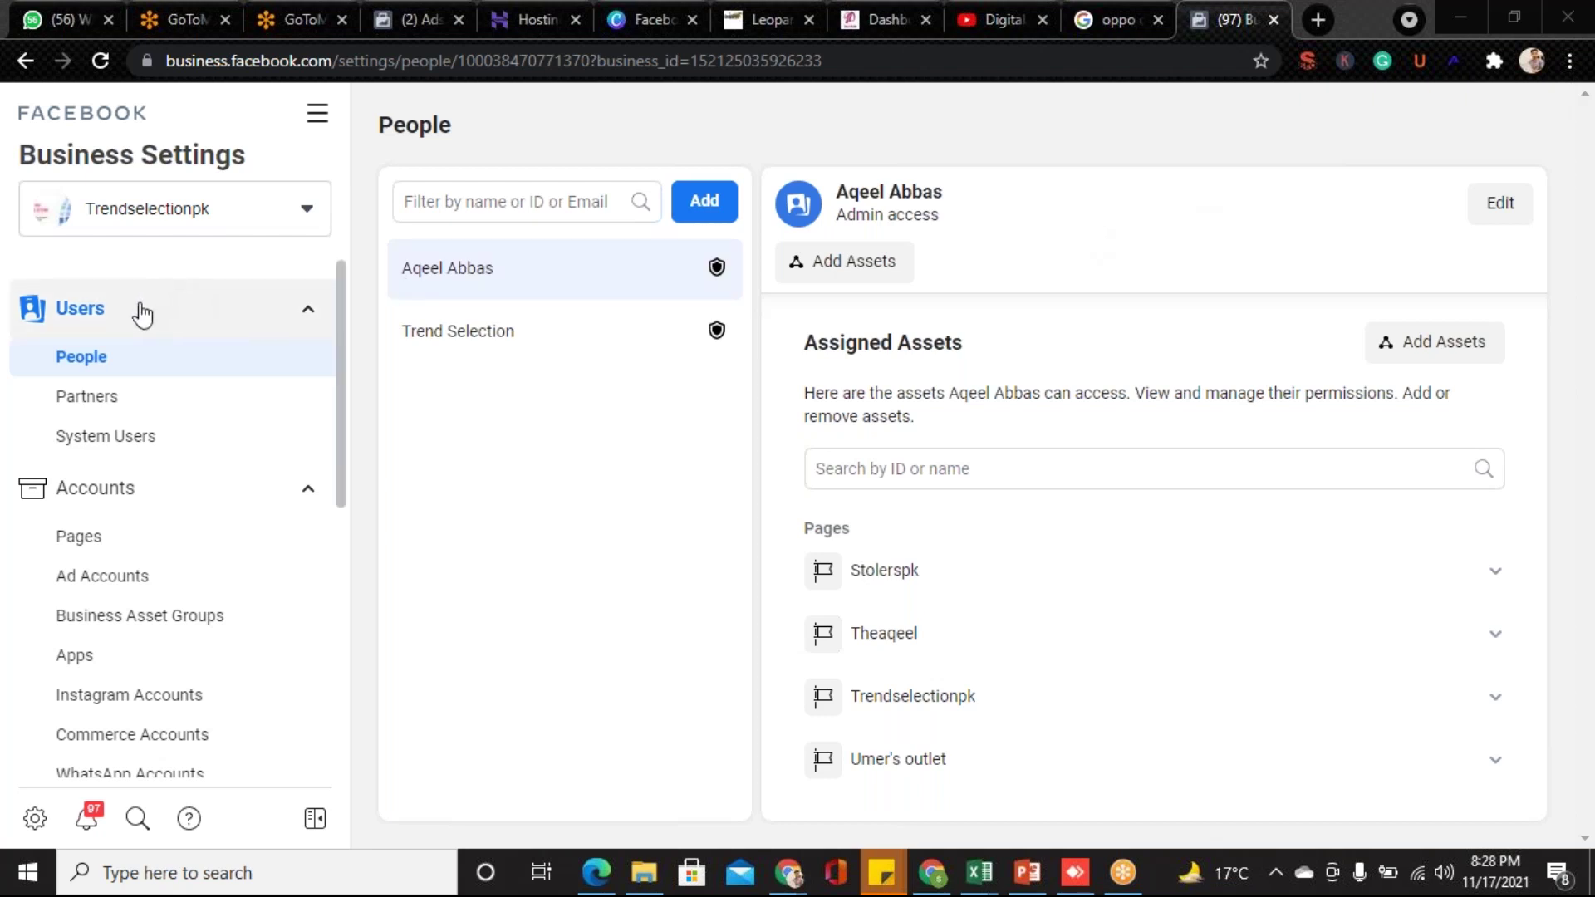
- Switch from People to the Partners page under Users in Business Settings
{"action": "left_click", "coordinate": [114, 405]}
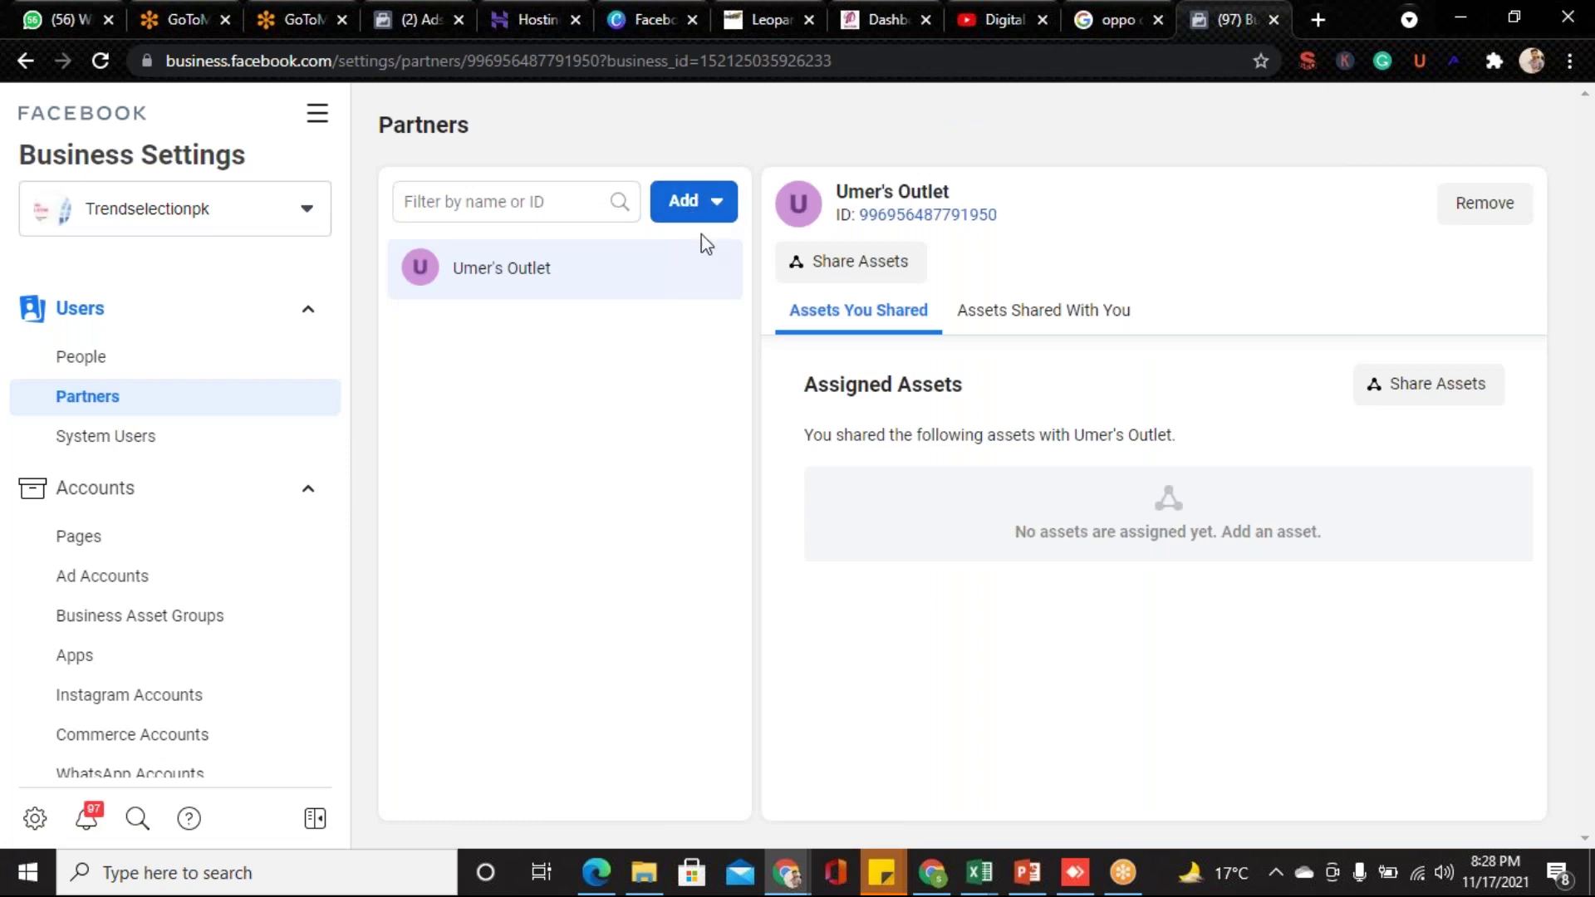
- Choose Add > 'Give a partner access to your assets' on the Partners page
{"action": "left_click", "coordinate": [712, 208]}
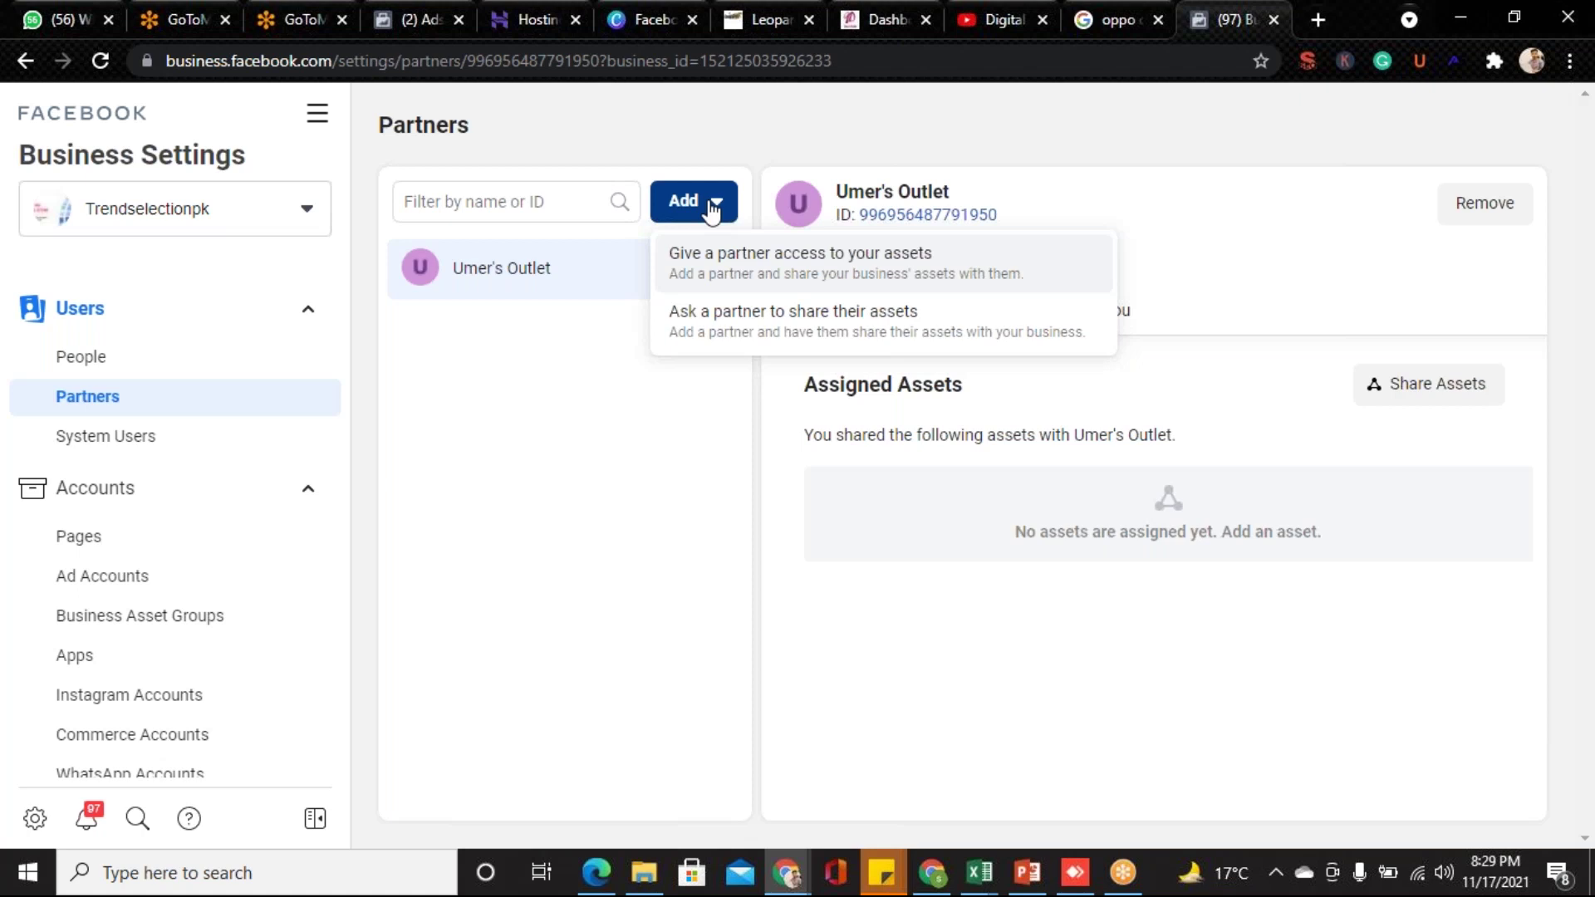
{"action": "left_click", "coordinate": [766, 274]}
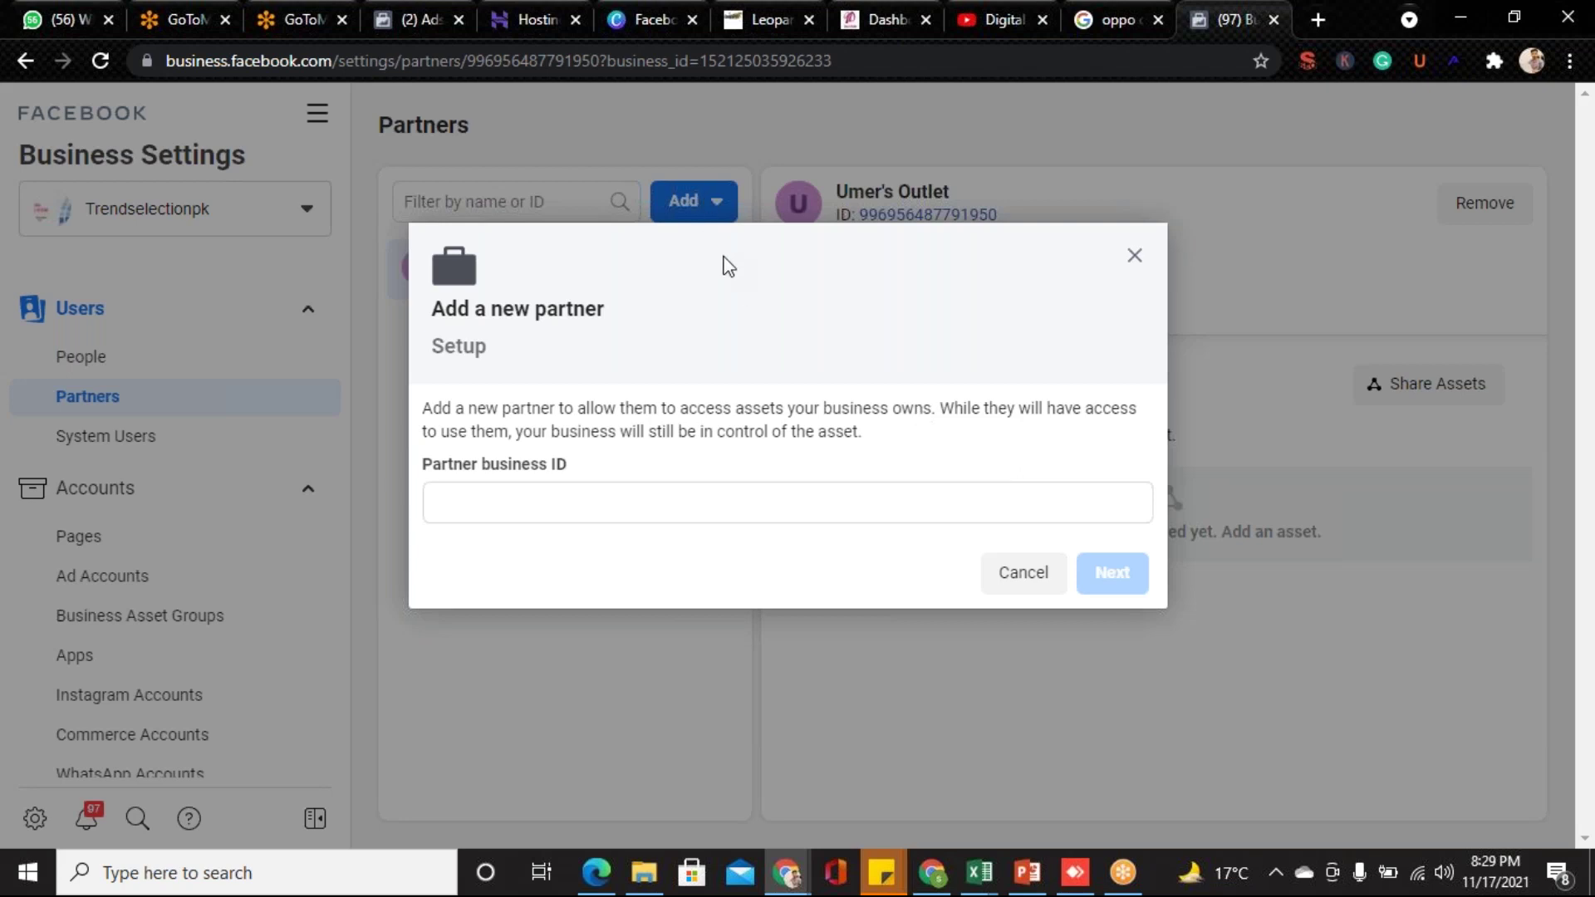
- Cancel the Add a new partner dialog without entering a Partner business ID
{"action": "left_click", "coordinate": [511, 504]}
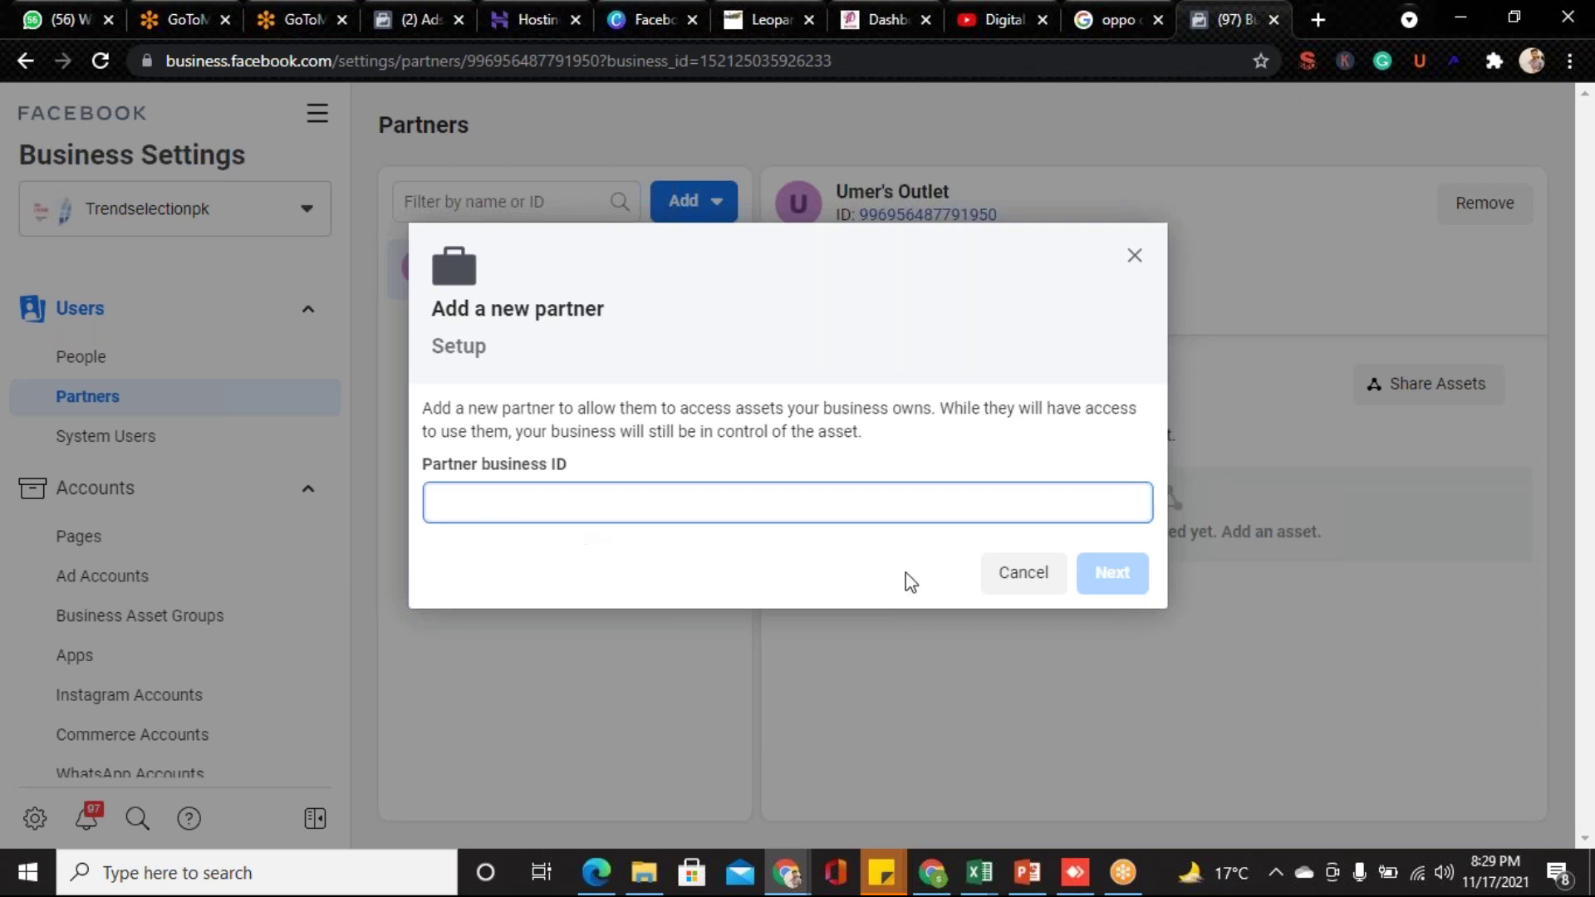
{"action": "left_click", "coordinate": [1021, 581]}
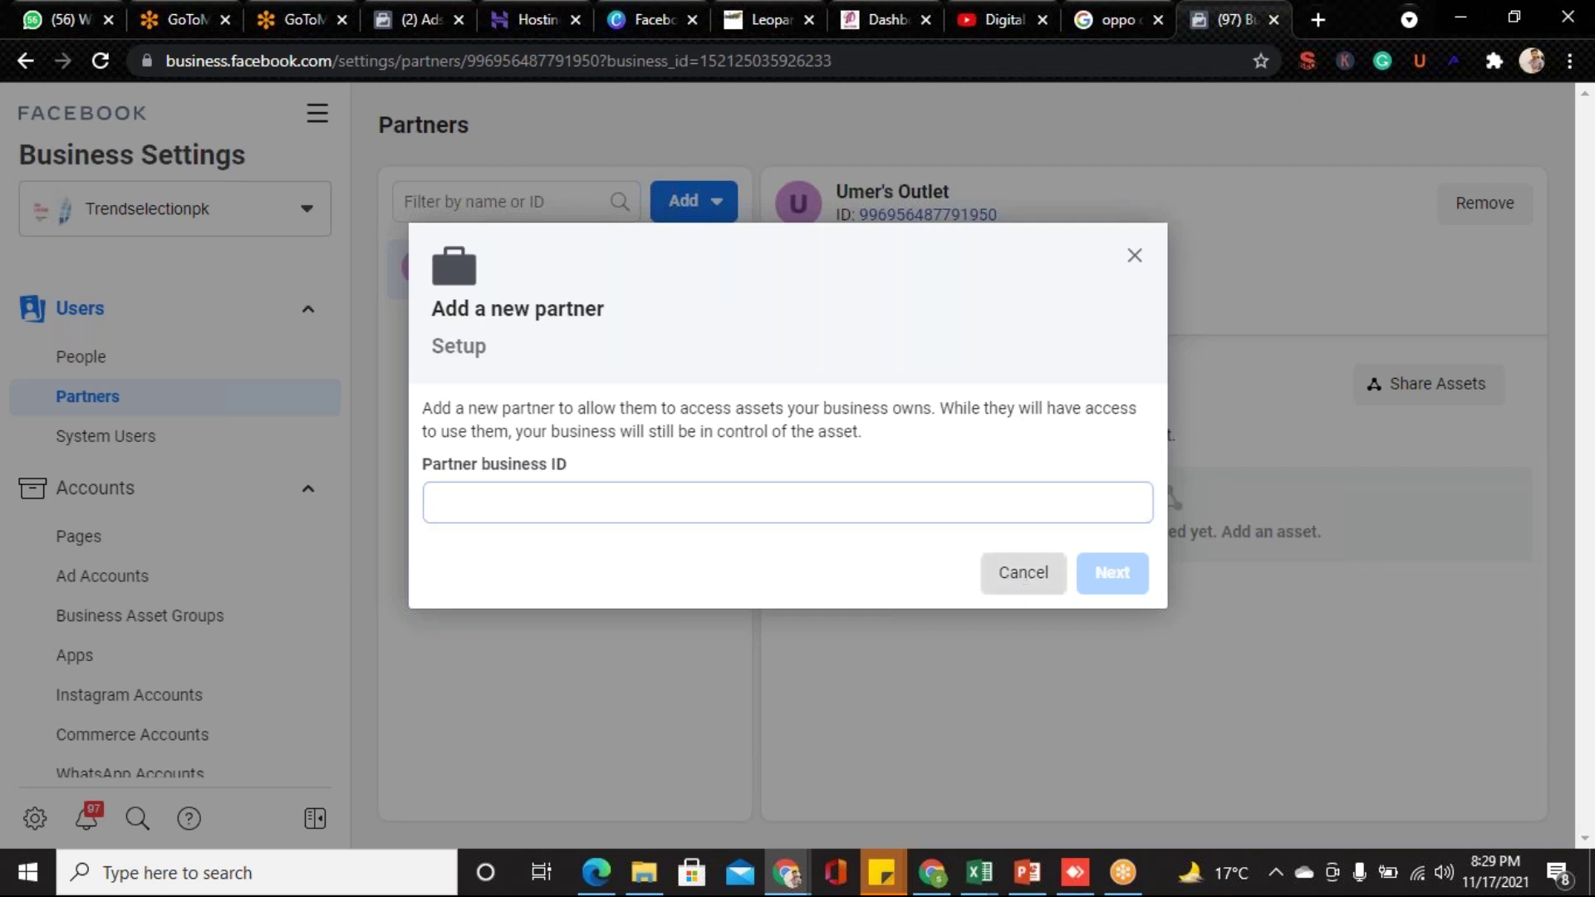
- Copy the Business Manager ID from the Business Info page
{"action": "left_click_drag", "start_coordinate": [341, 316], "coordinate": [360, 605]}
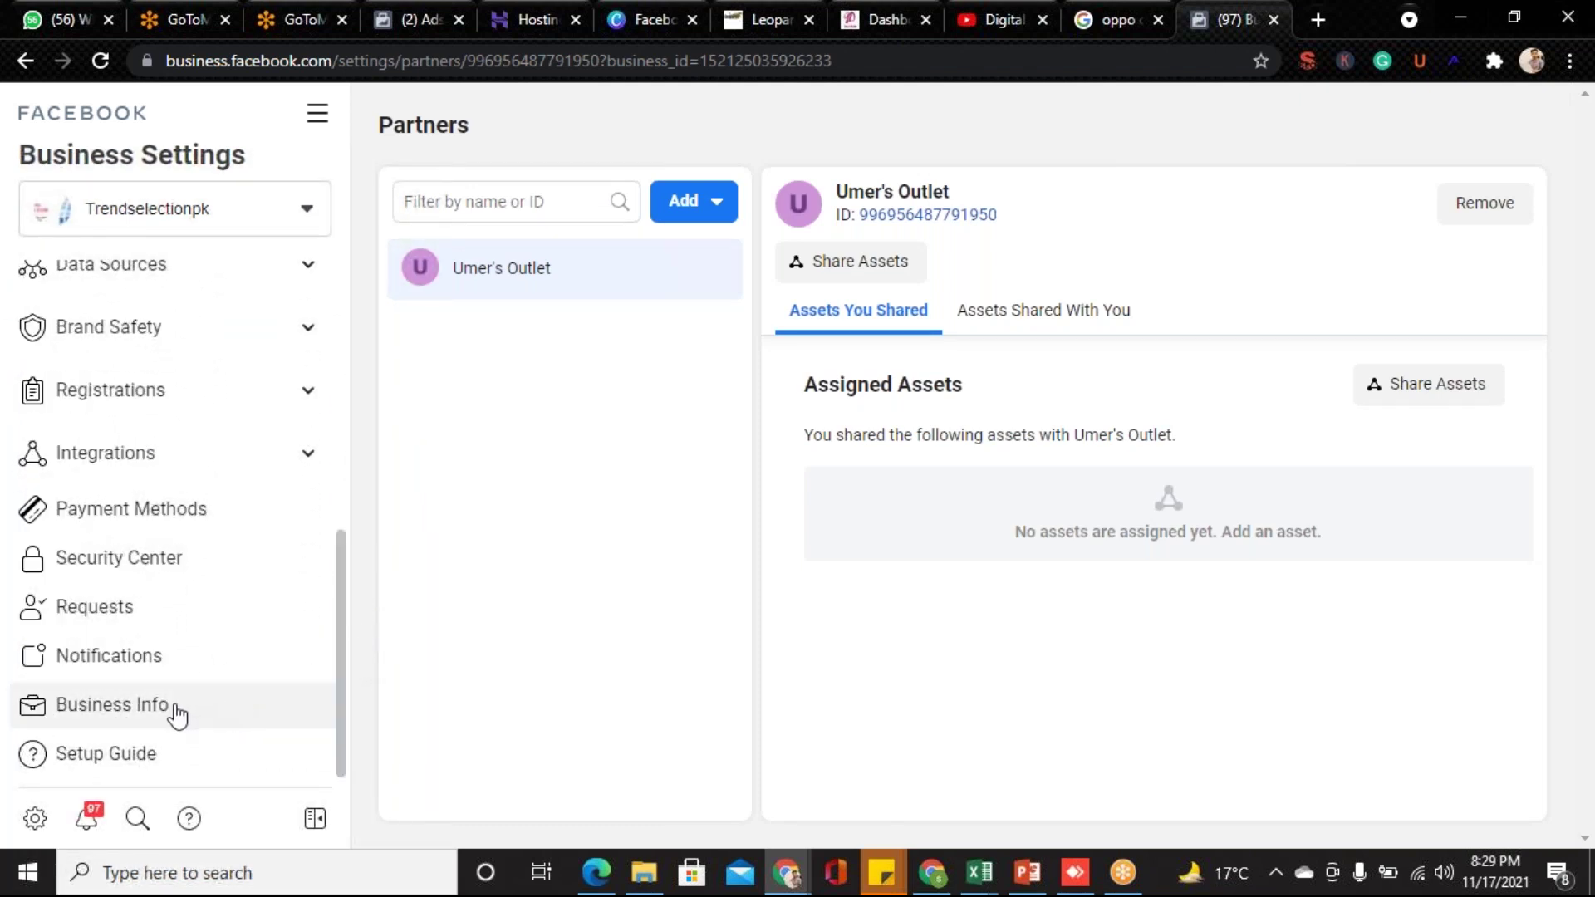
{"action": "left_click", "coordinate": [109, 709]}
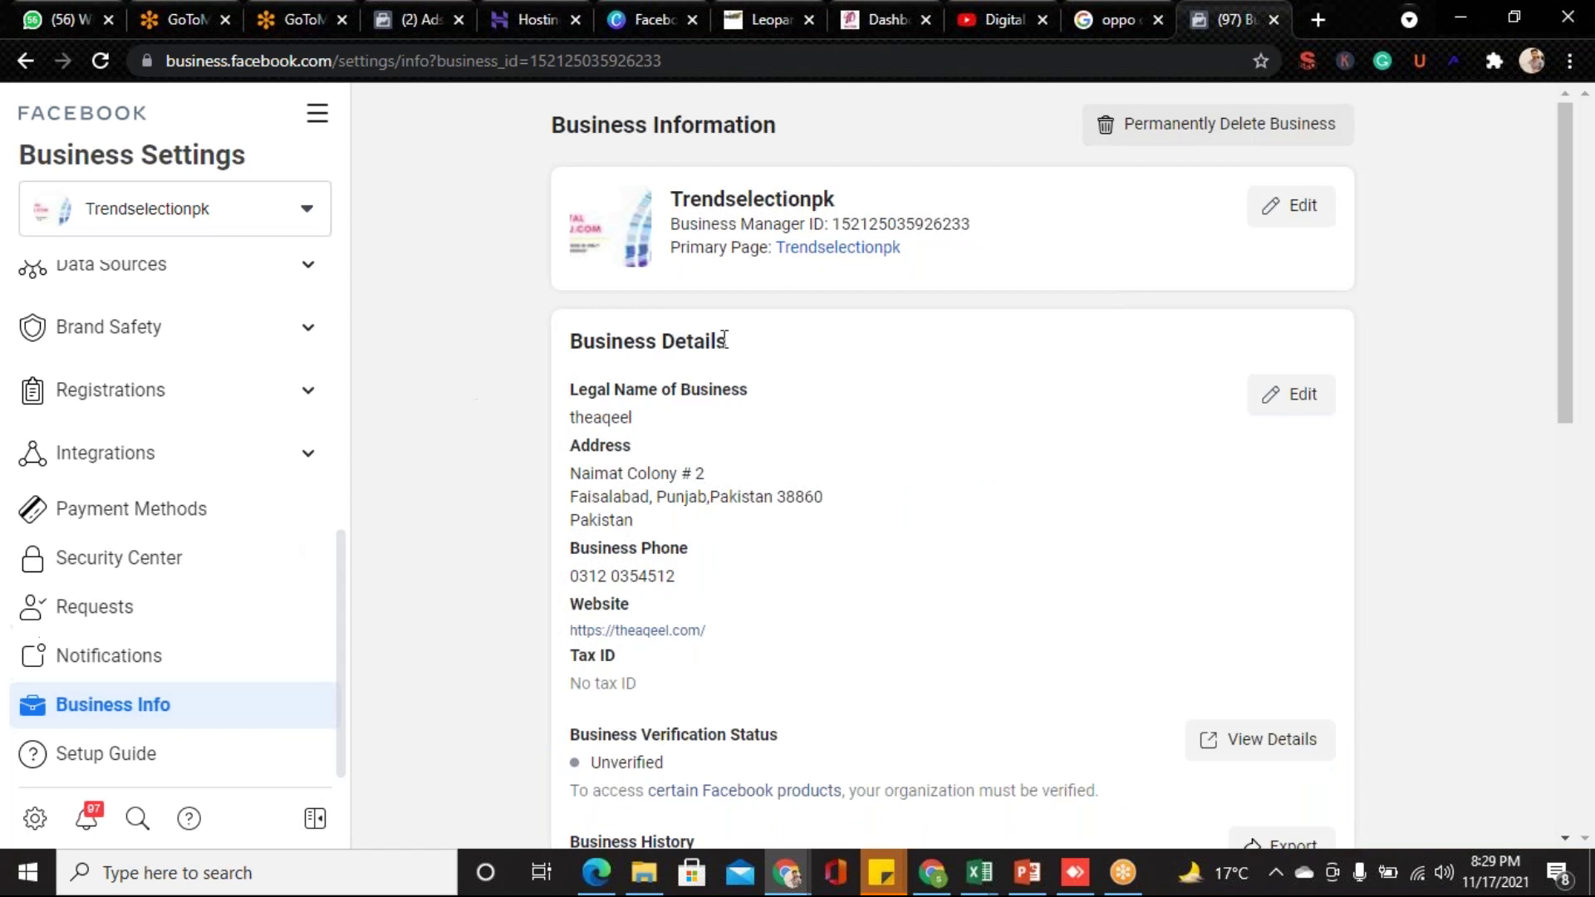
{"action": "left_click_drag", "start_coordinate": [834, 224], "coordinate": [983, 217]}
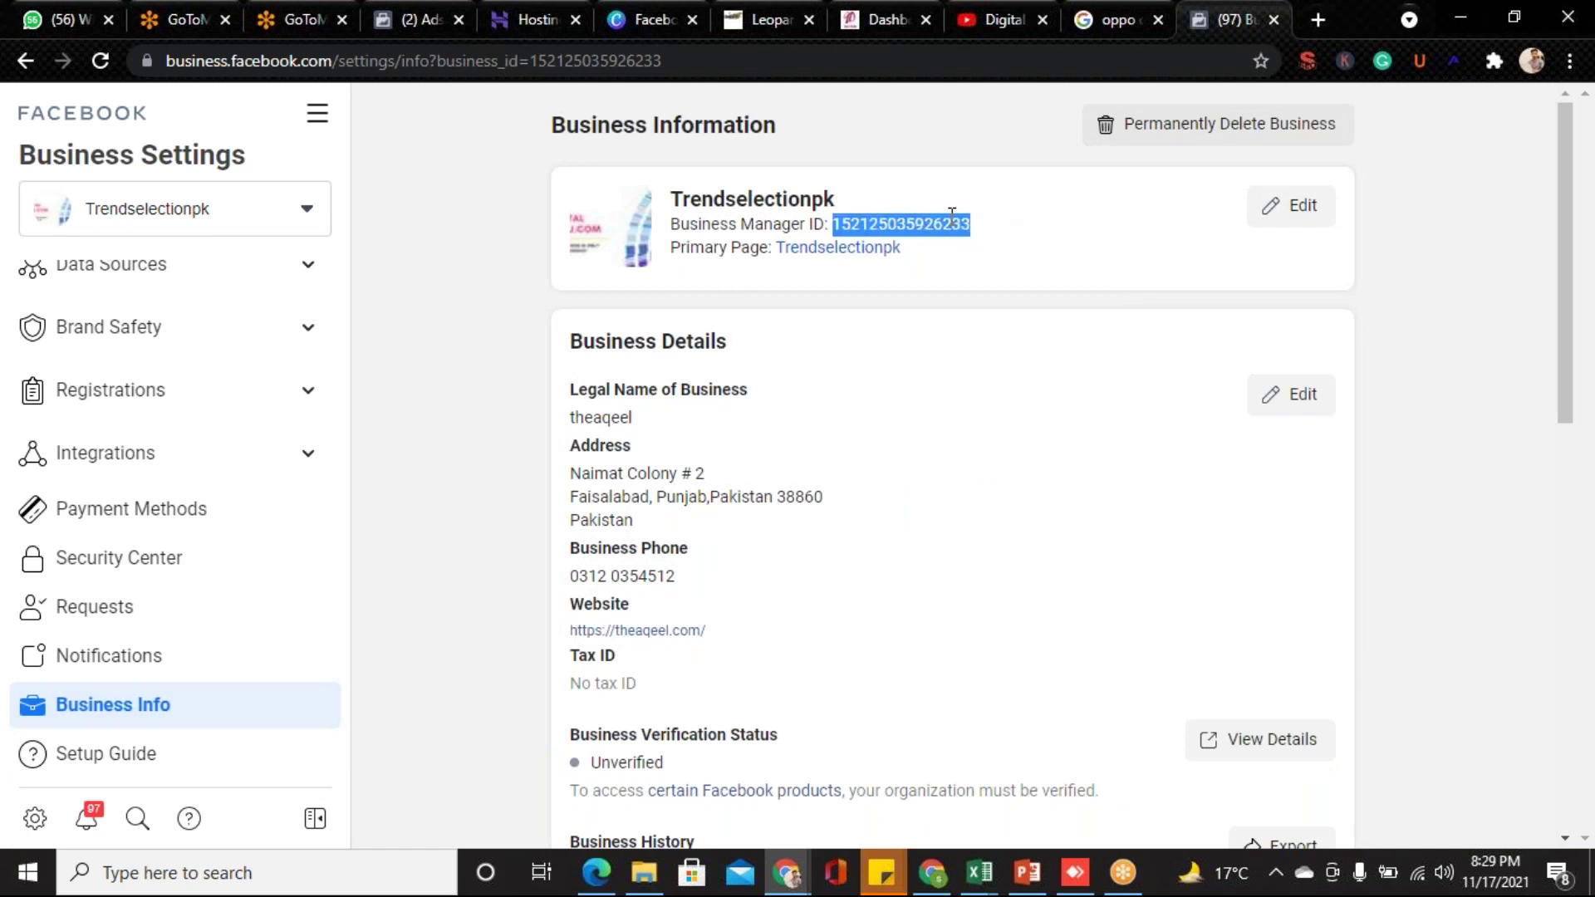
{"action": "right_click", "coordinate": [952, 214]}
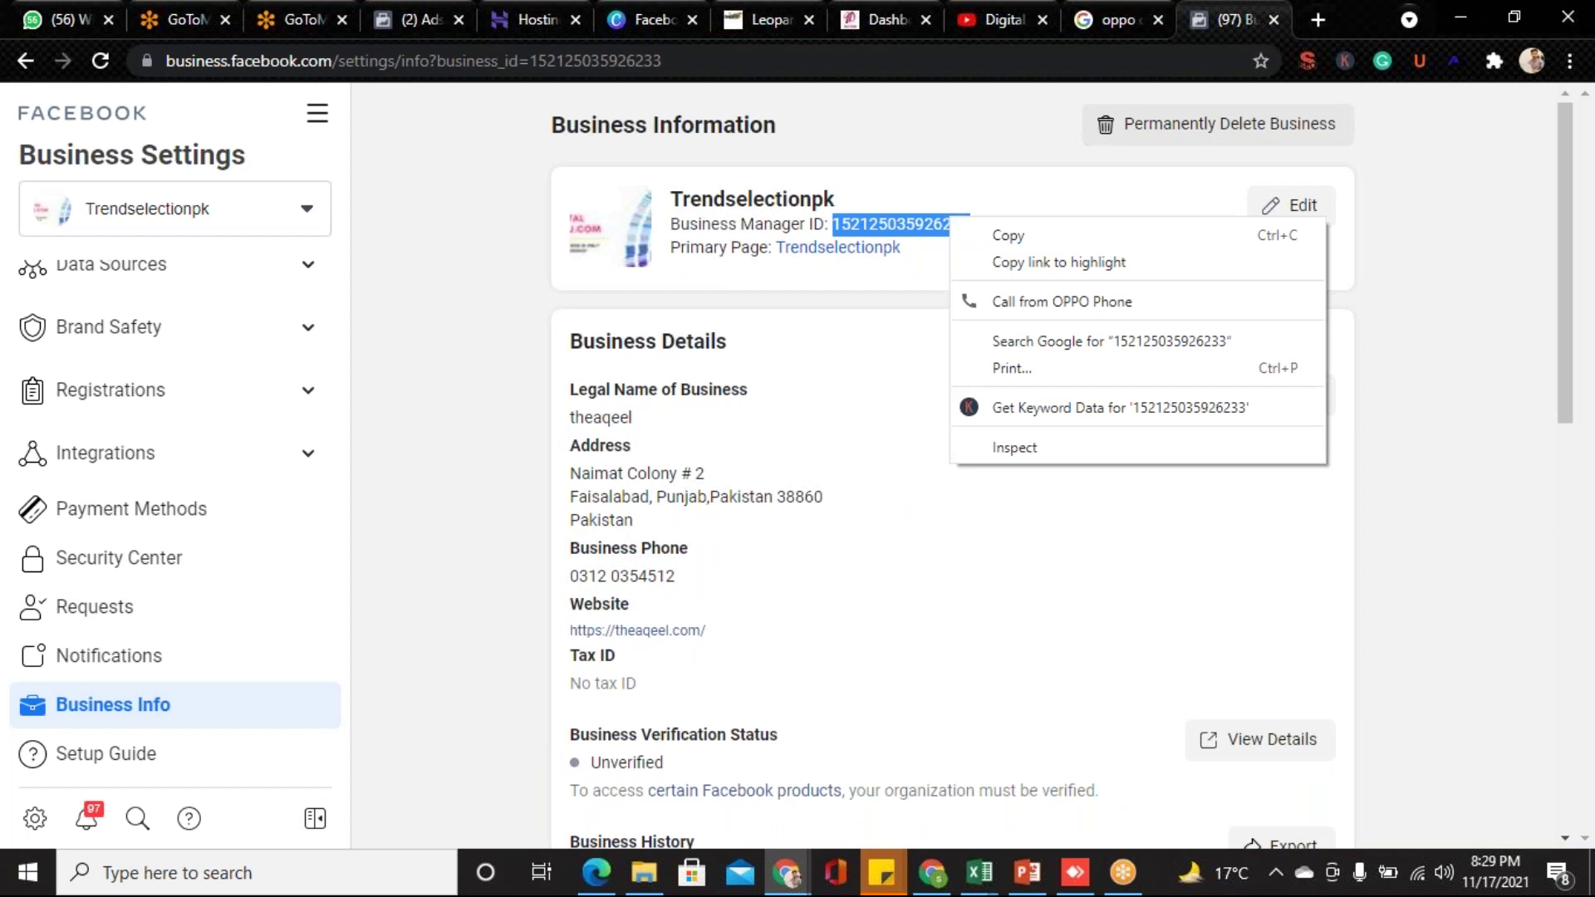
{"action": "left_click", "coordinate": [969, 232]}
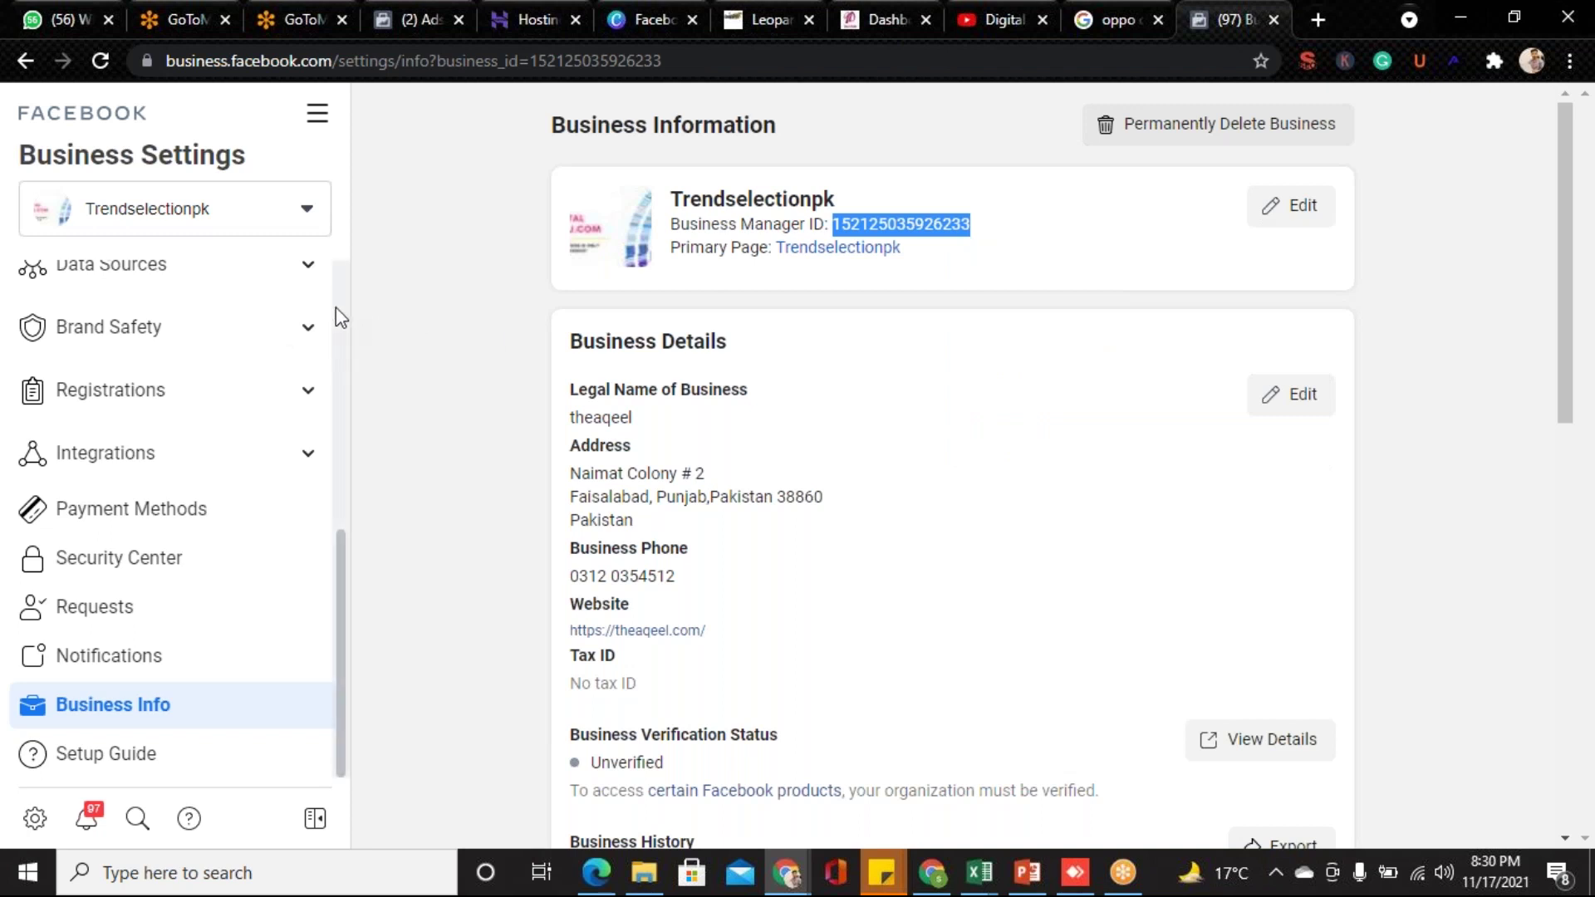
{"action": "scroll", "coordinate": [336, 307], "scroll_direction": "up", "scroll_amount": 5}
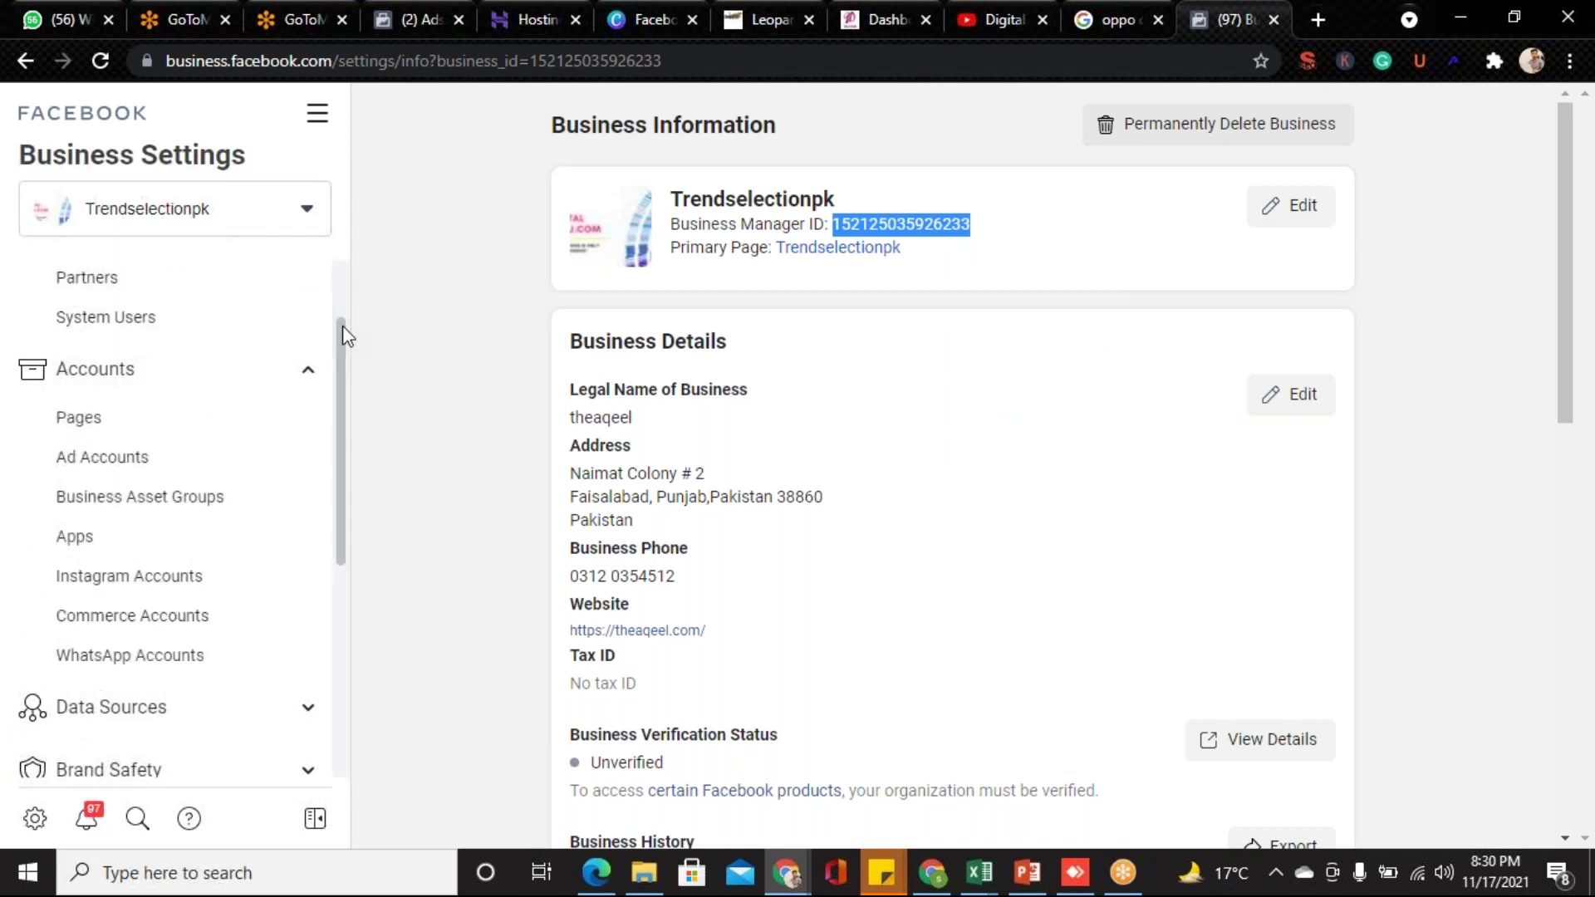
{"action": "scroll", "coordinate": [341, 274], "scroll_direction": "up", "scroll_amount": 2}
{"action": "left_click", "coordinate": [176, 401]}
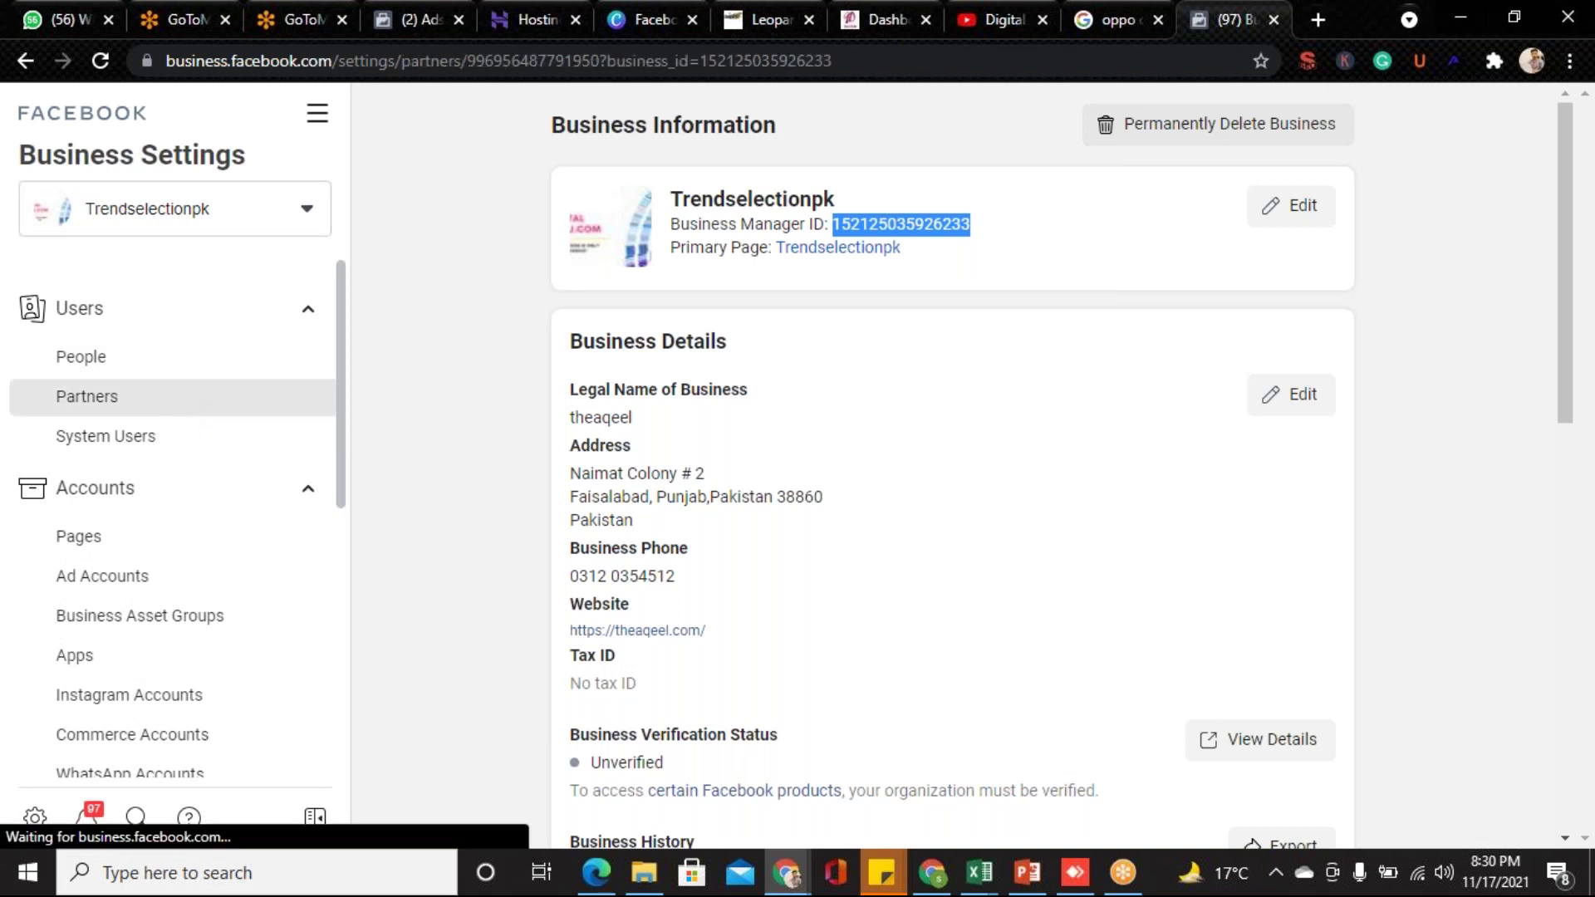
{"action": "left_click", "coordinate": [679, 202]}
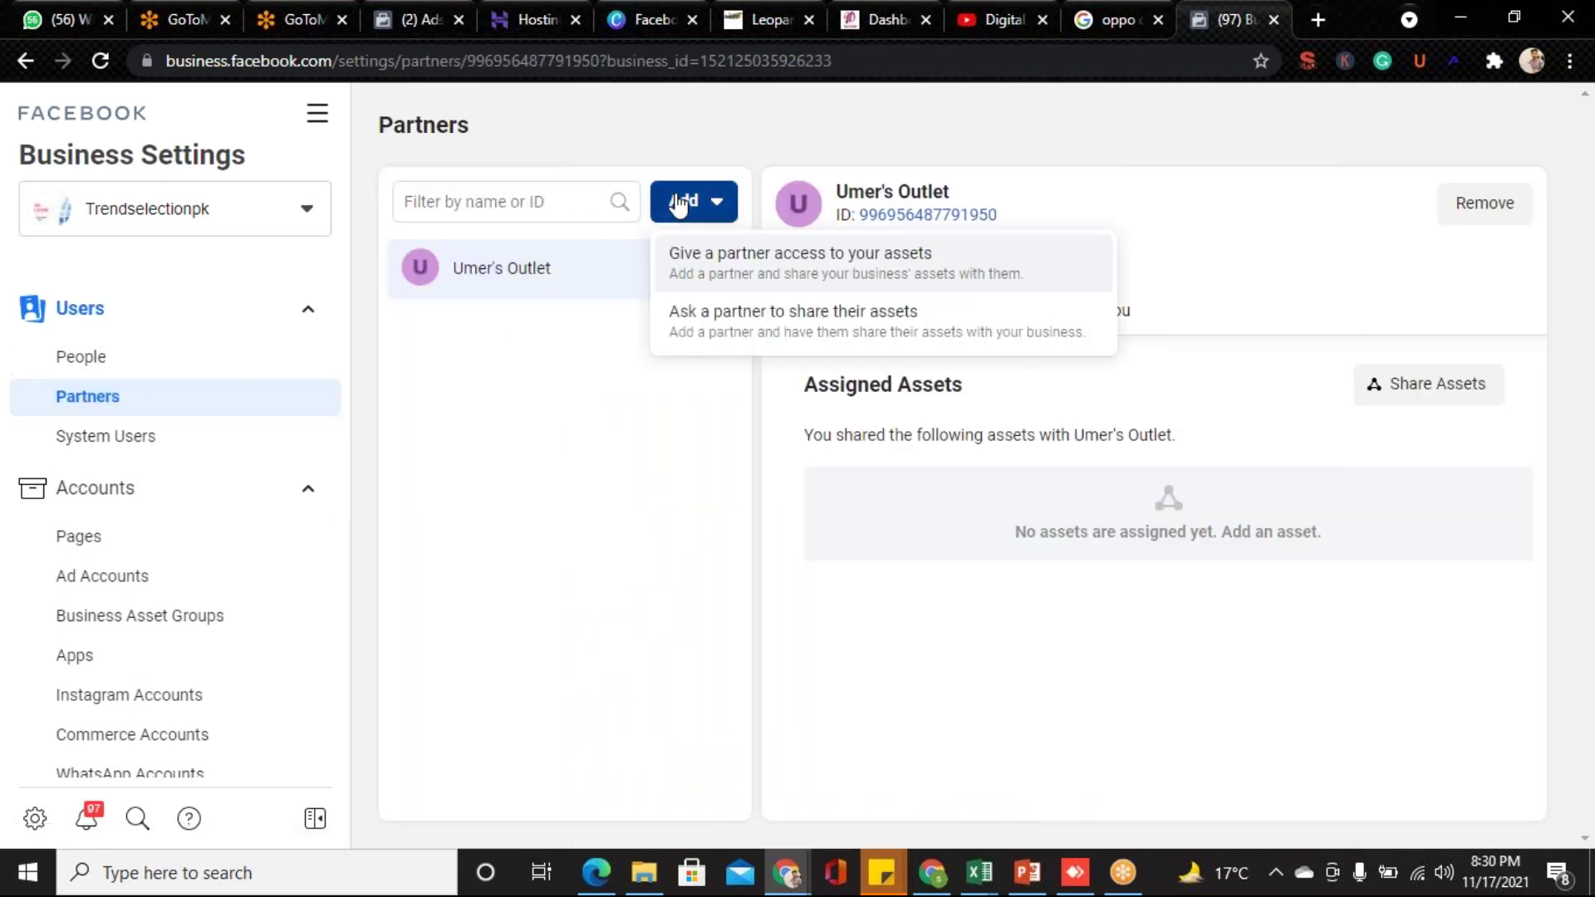
{"action": "left_click", "coordinate": [705, 260]}
{"action": "left_click", "coordinate": [629, 510]}
{"action": "key", "text": "ctrl+v"}
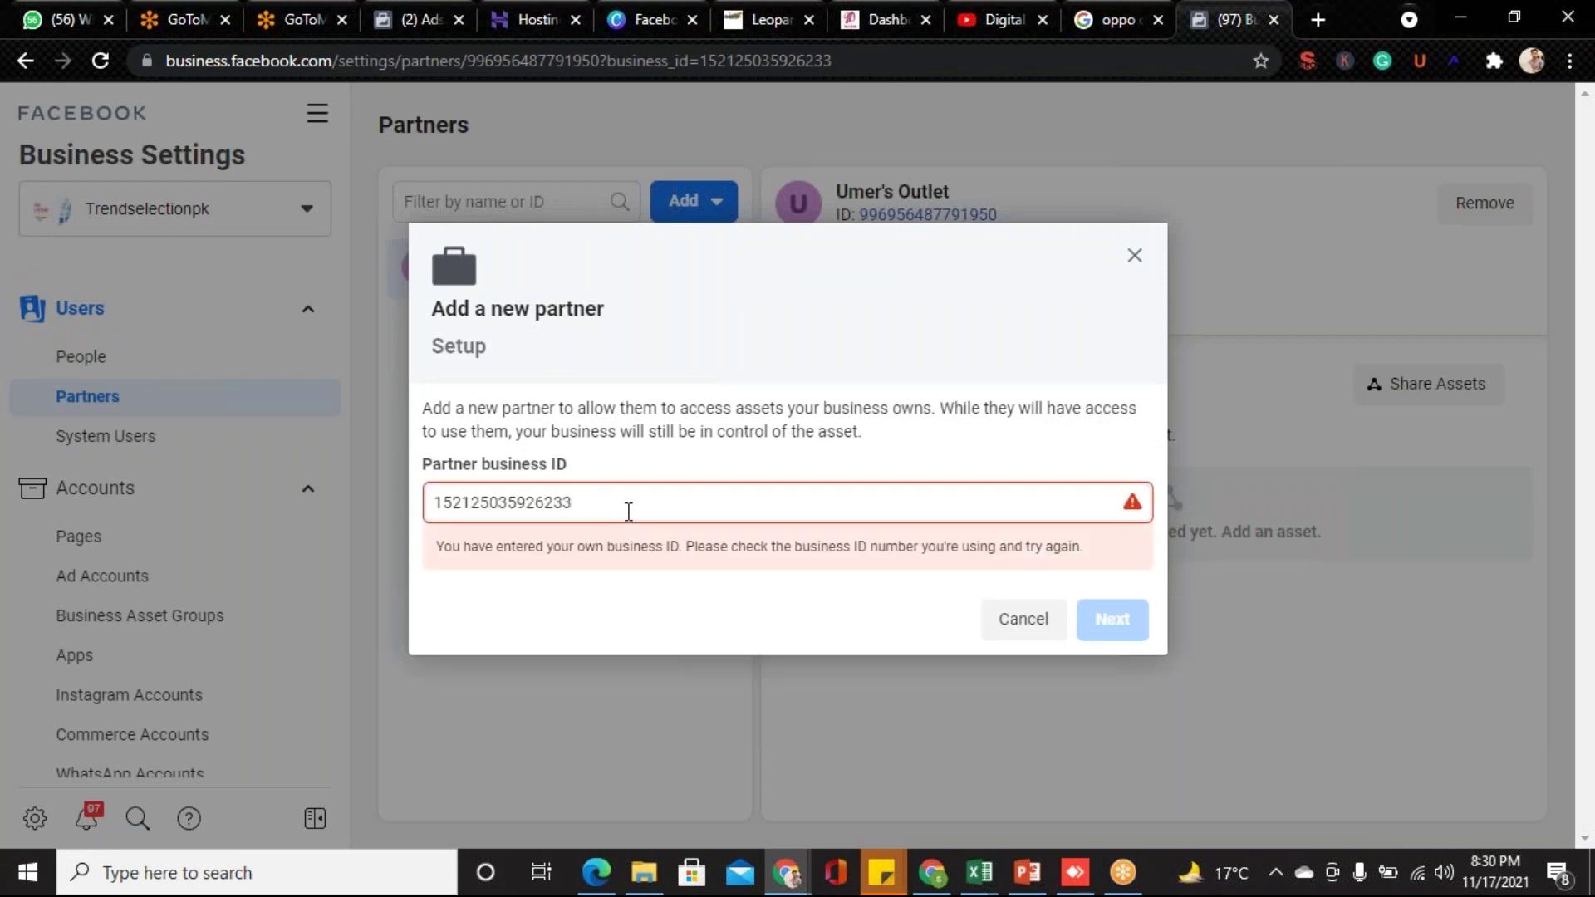
{"action": "key", "text": "BackSpace"}
{"action": "type", "text": "4"}
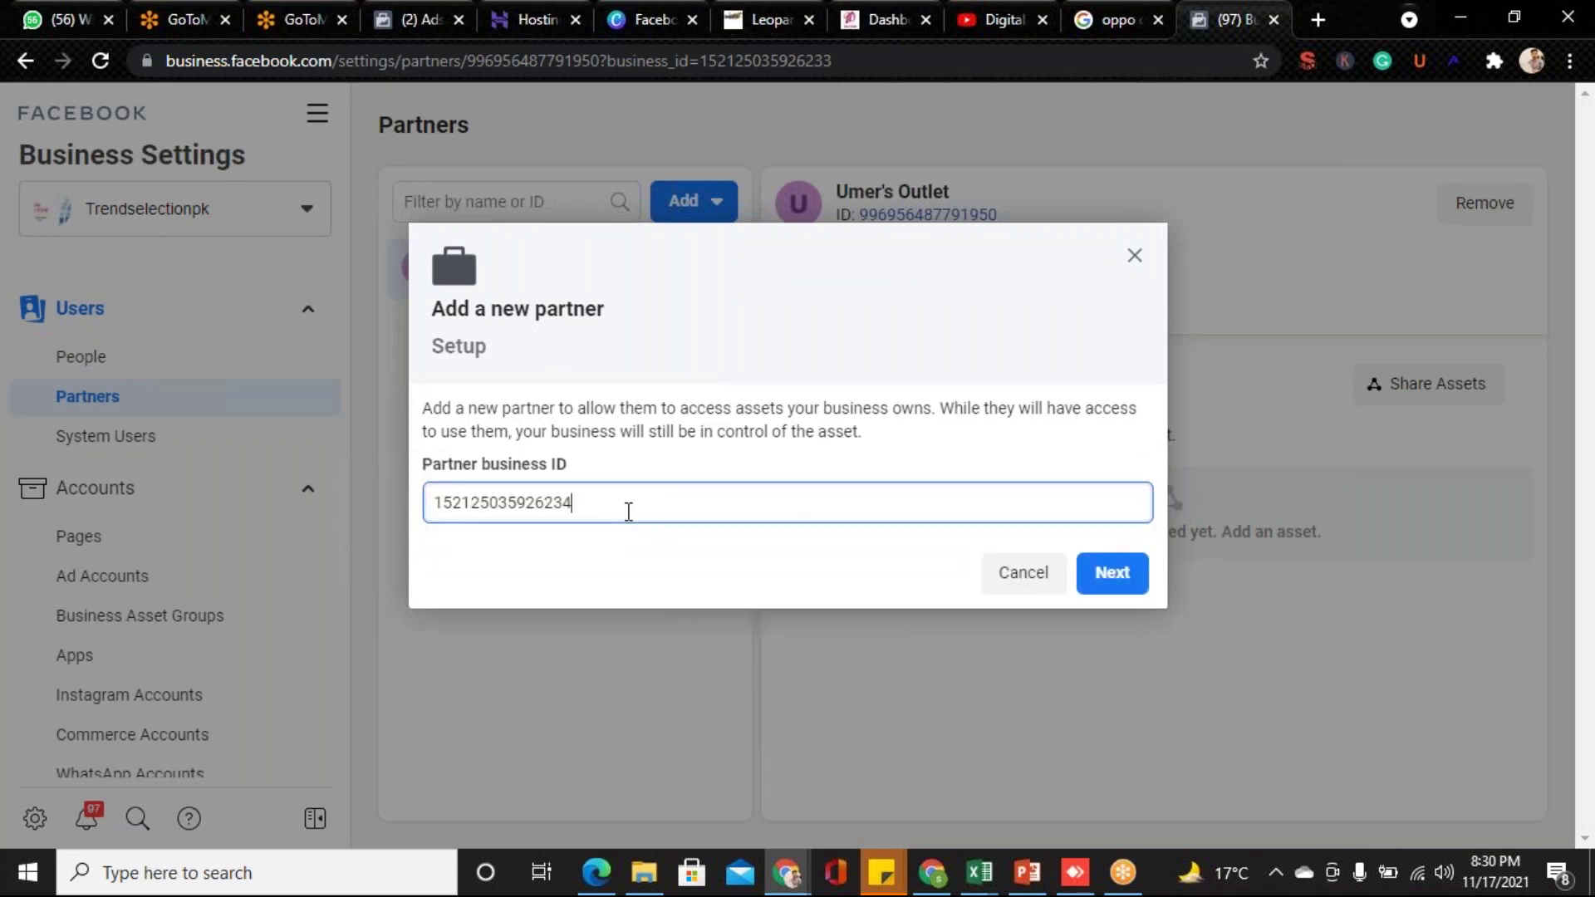
{"action": "key", "text": "BackSpace"}
{"action": "left_click", "coordinate": [1028, 572]}
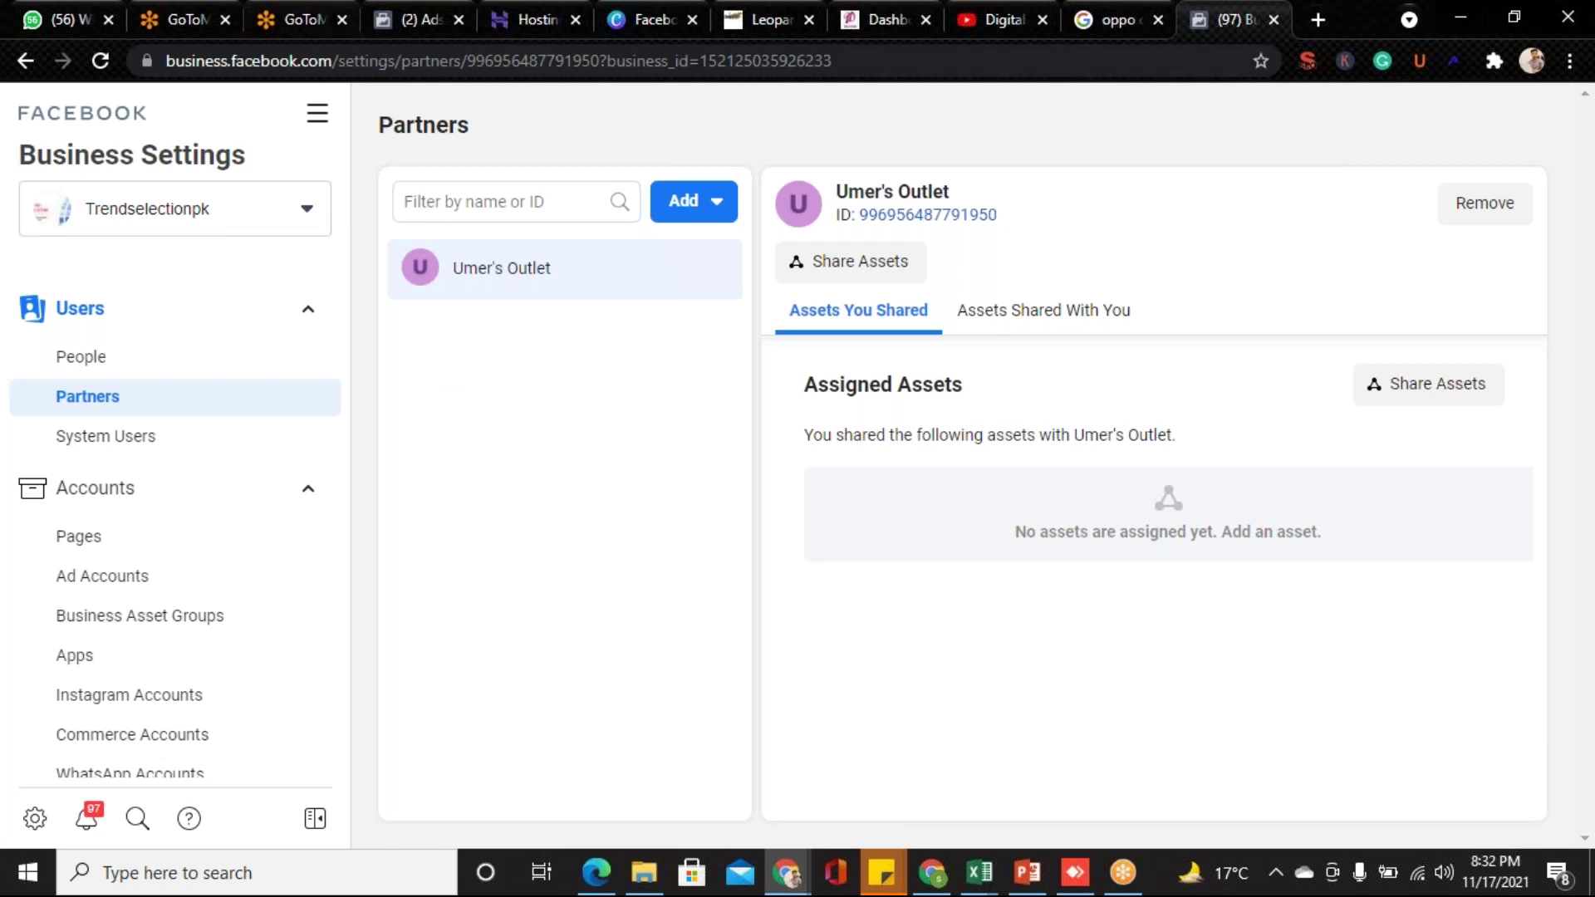
- Open the All tools menu from the top of the Business Settings sidebar
{"action": "left_click", "coordinate": [322, 128]}
- Open Ads Manager's Campaigns list showing the 'monthly ad' draft at Rs300.00 daily
{"action": "left_click", "coordinate": [424, 223]}
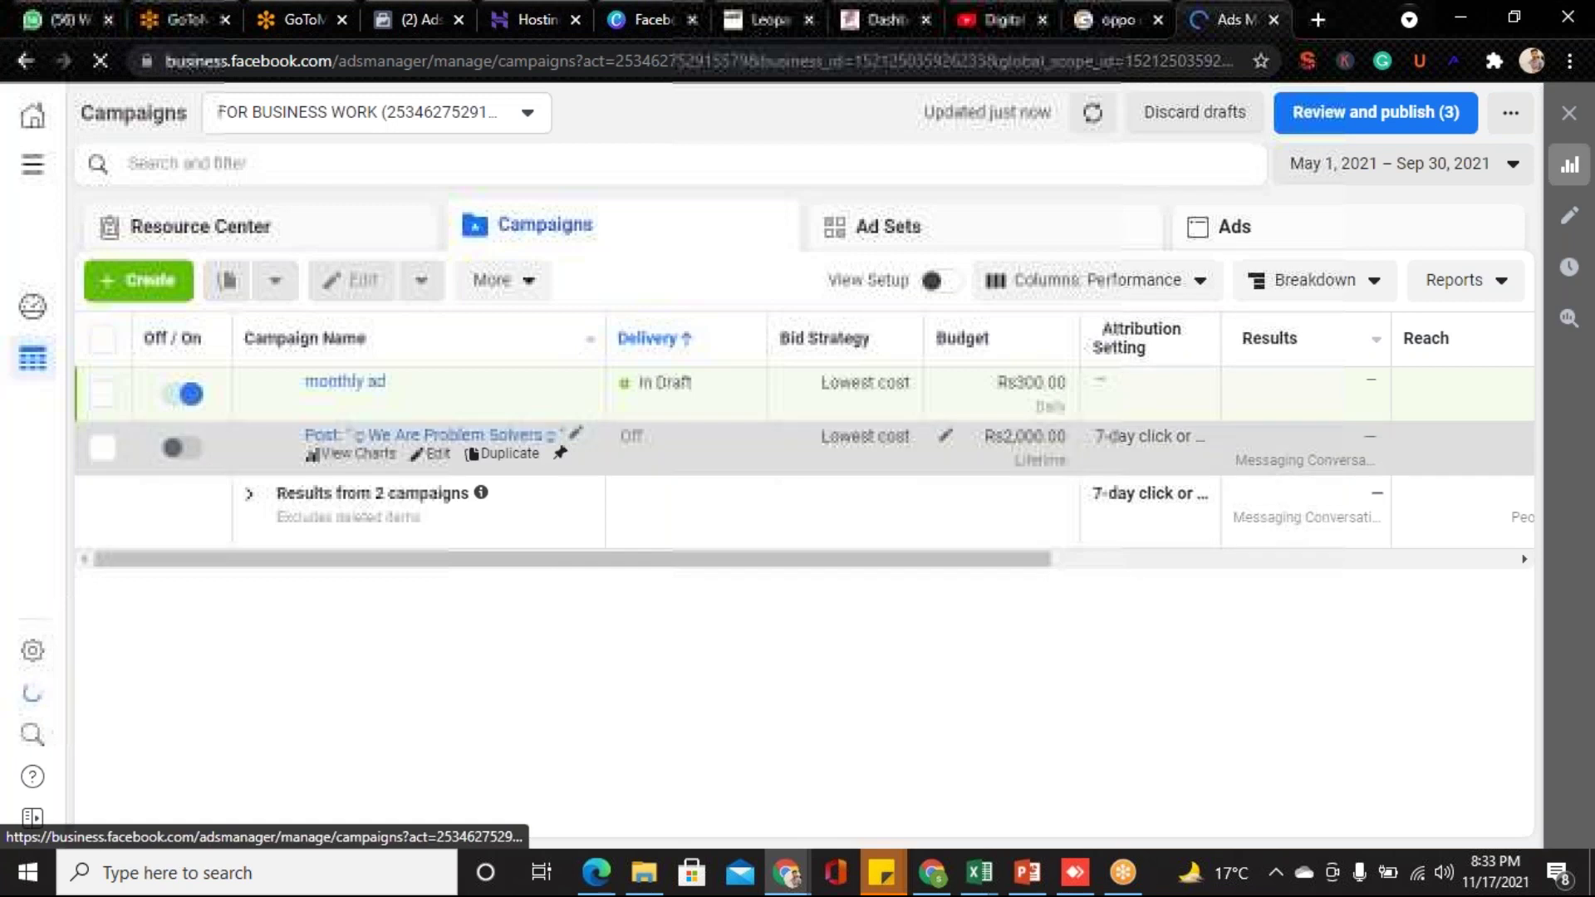
- Look through the ad account list, including See More Ad Accounts, then start a new campaign with Create
{"action": "left_click", "coordinate": [528, 120]}
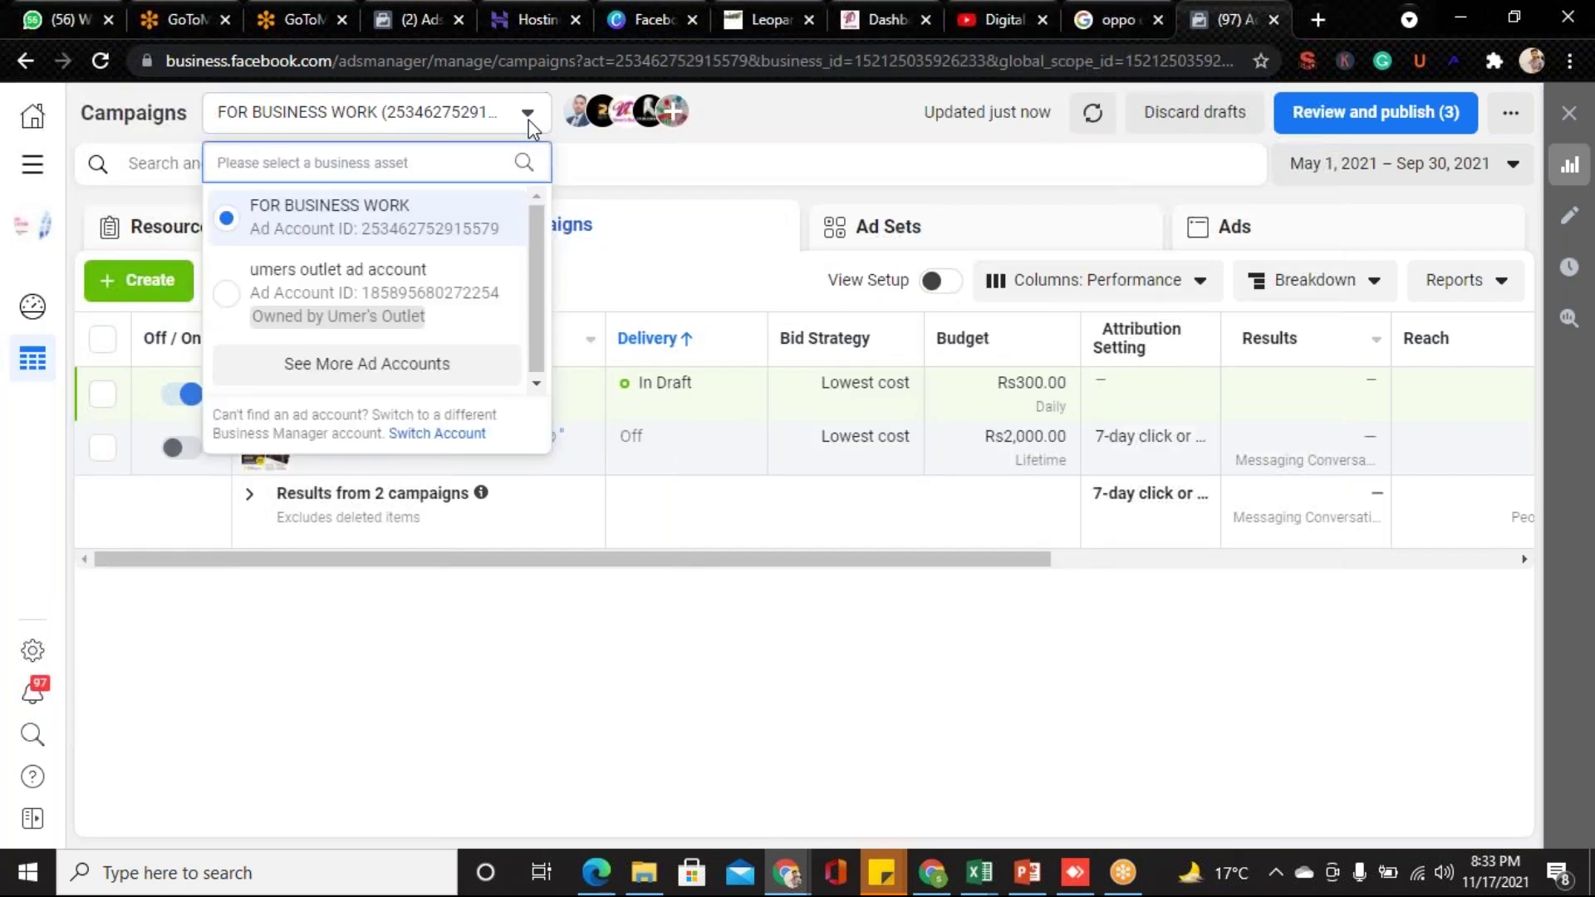
{"action": "scroll", "coordinate": [537, 257], "scroll_direction": "down", "scroll_amount": 1}
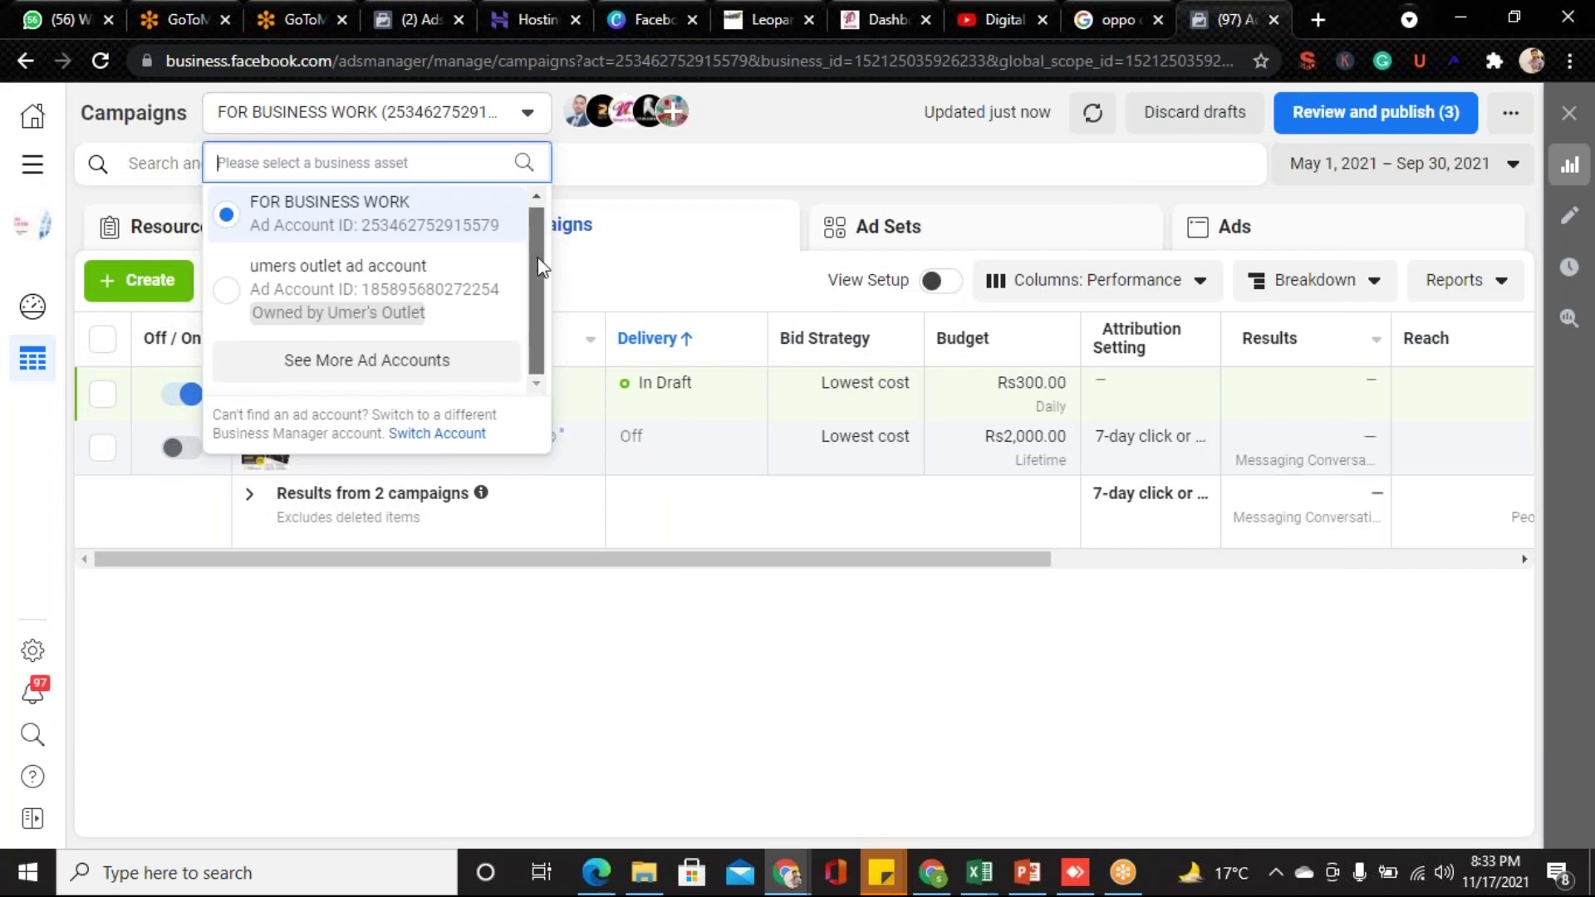
{"action": "scroll", "coordinate": [546, 220], "scroll_direction": "up", "scroll_amount": 1}
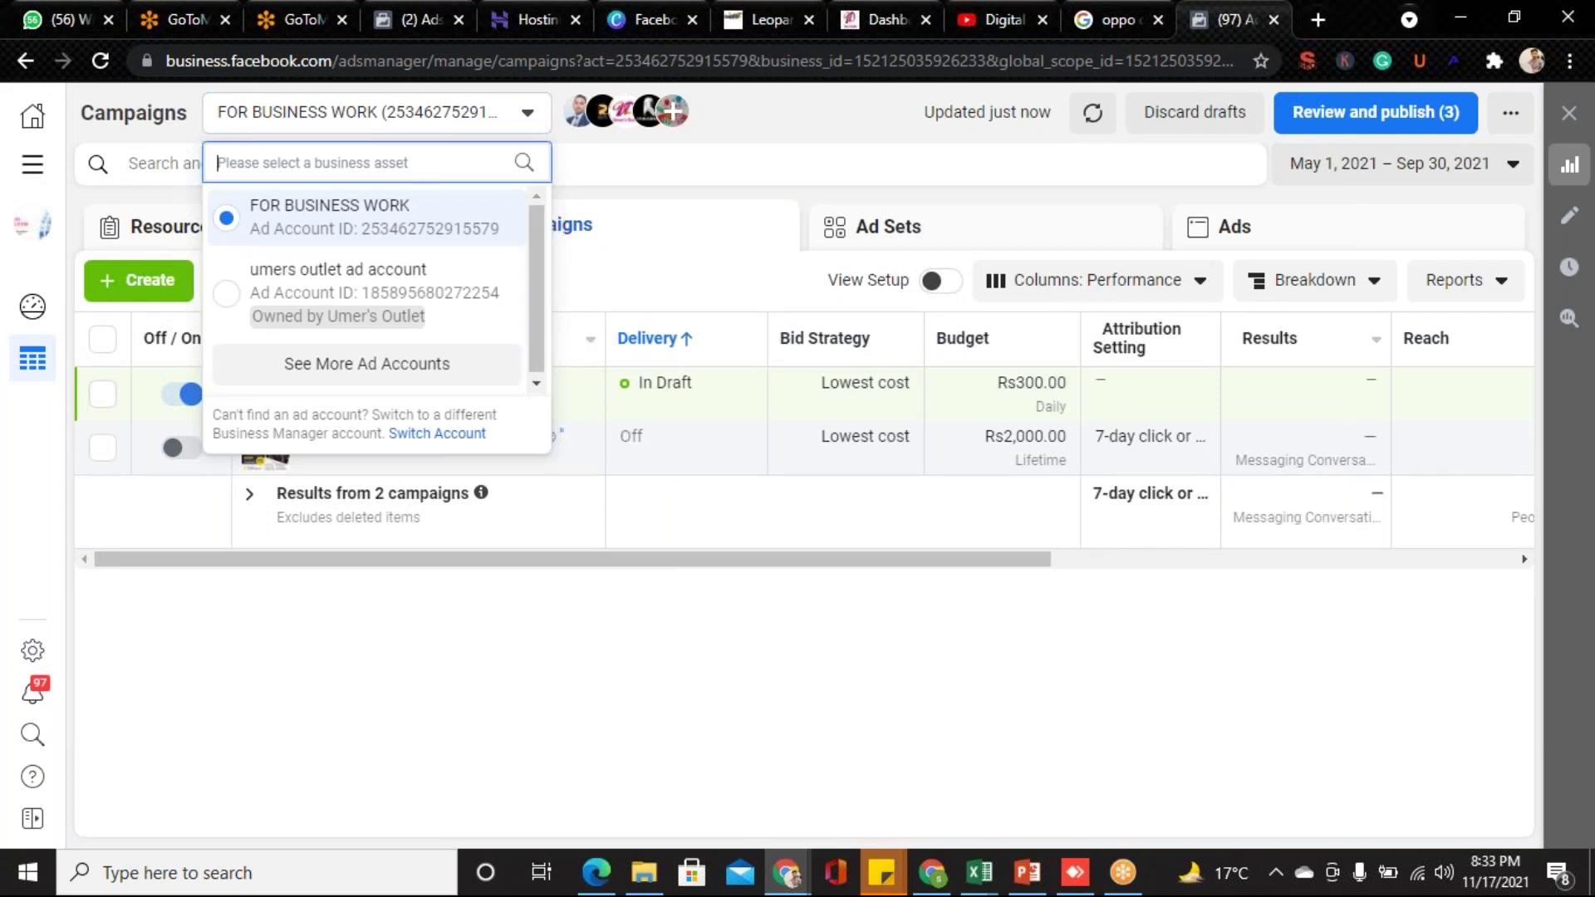
{"action": "left_click", "coordinate": [581, 149]}
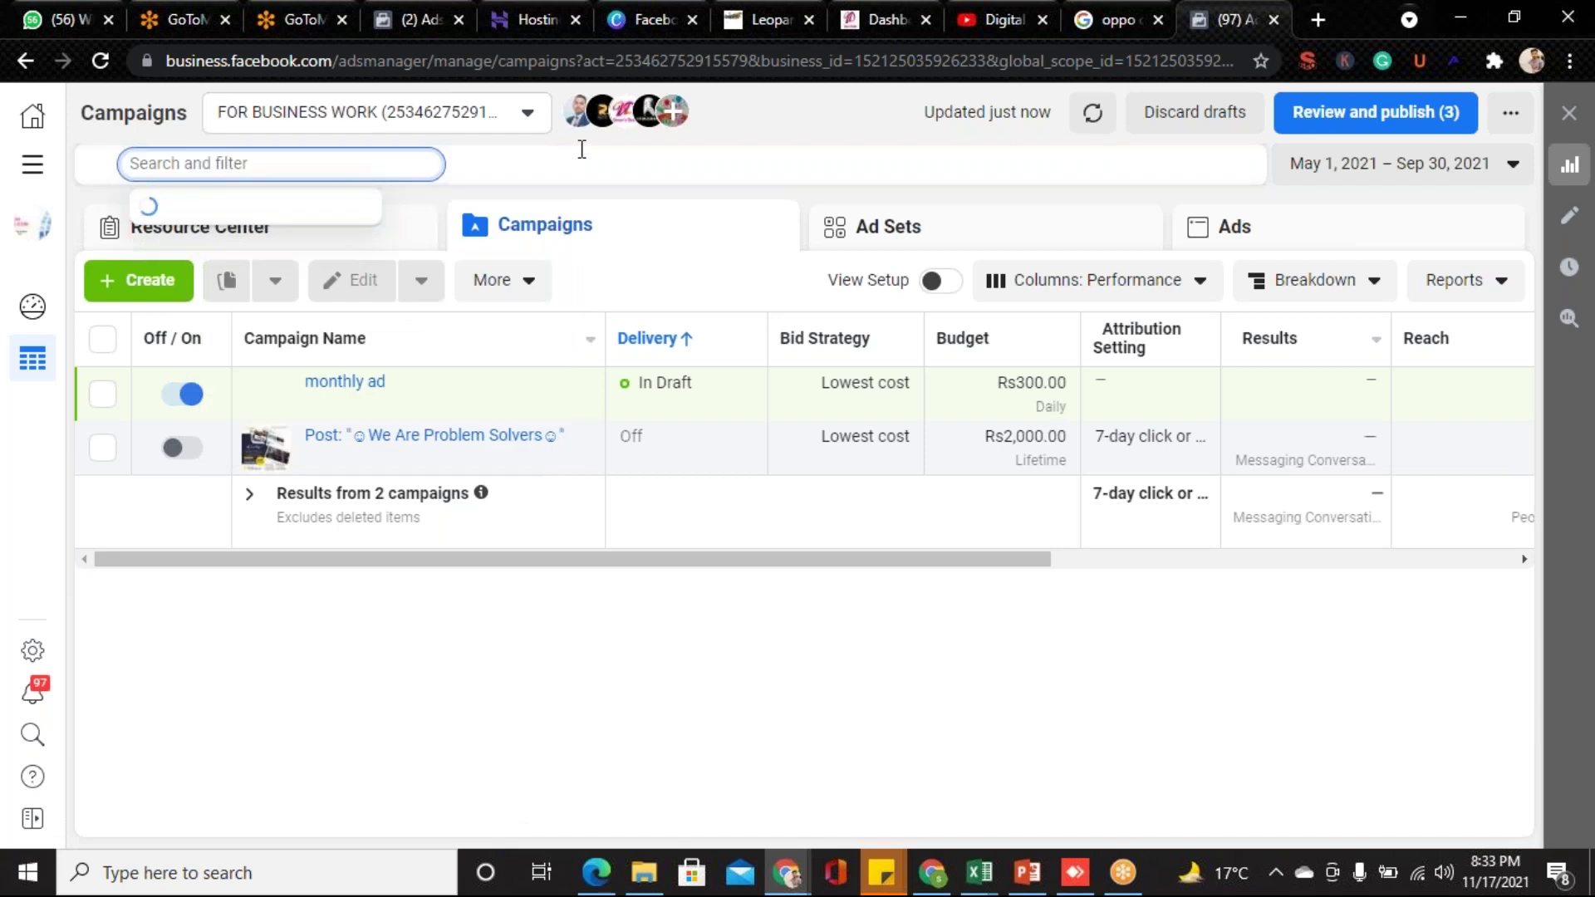
{"action": "left_click", "coordinate": [529, 121]}
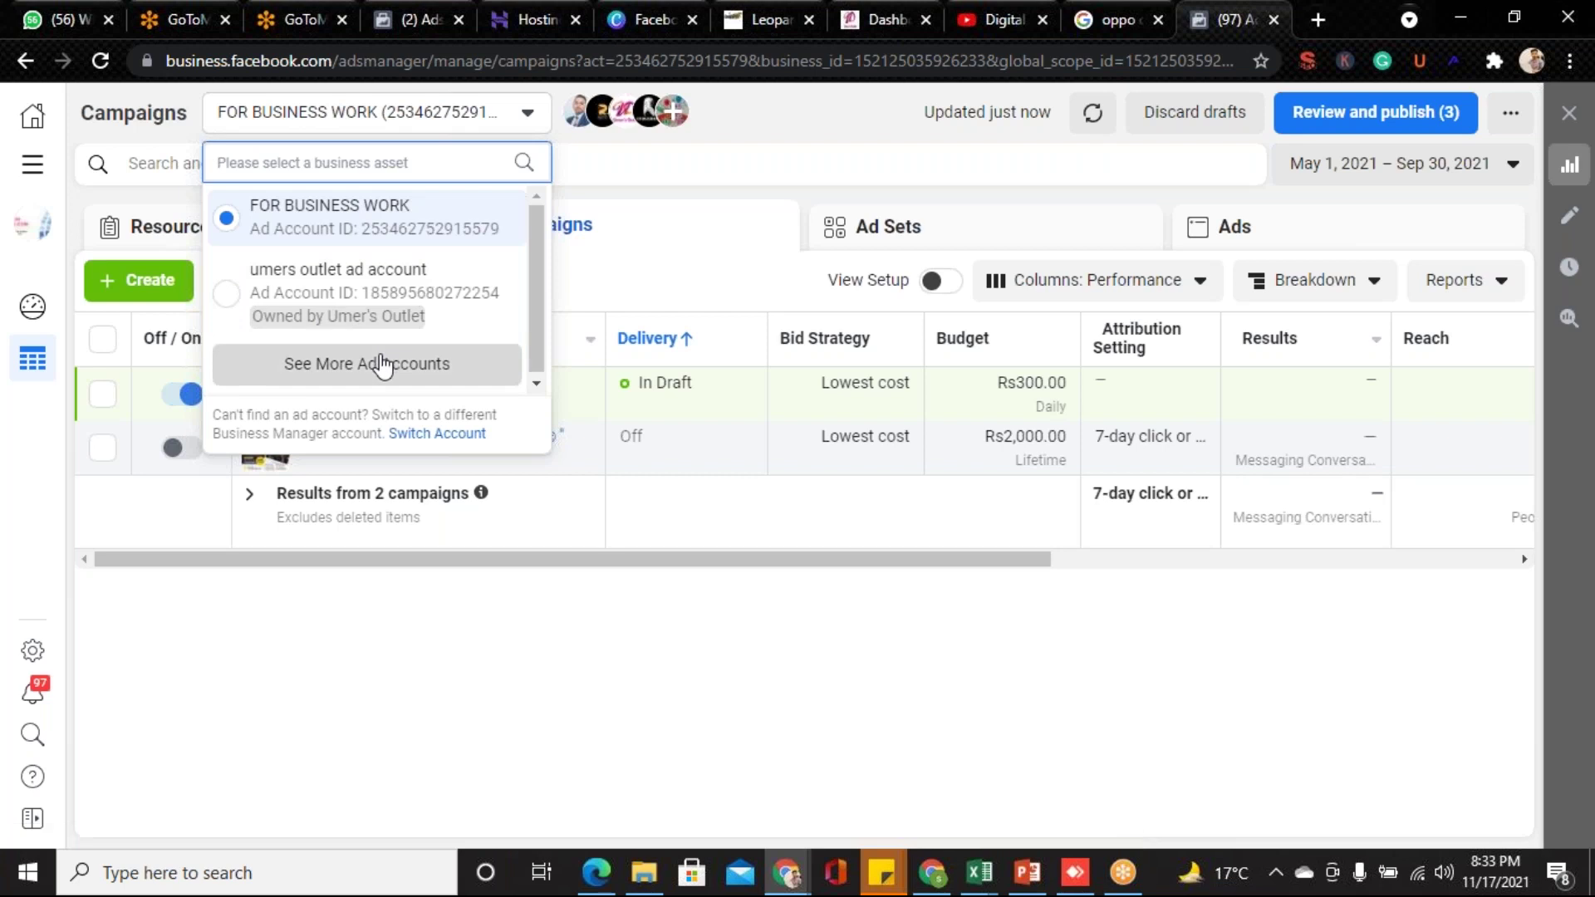
{"action": "left_click", "coordinate": [380, 361]}
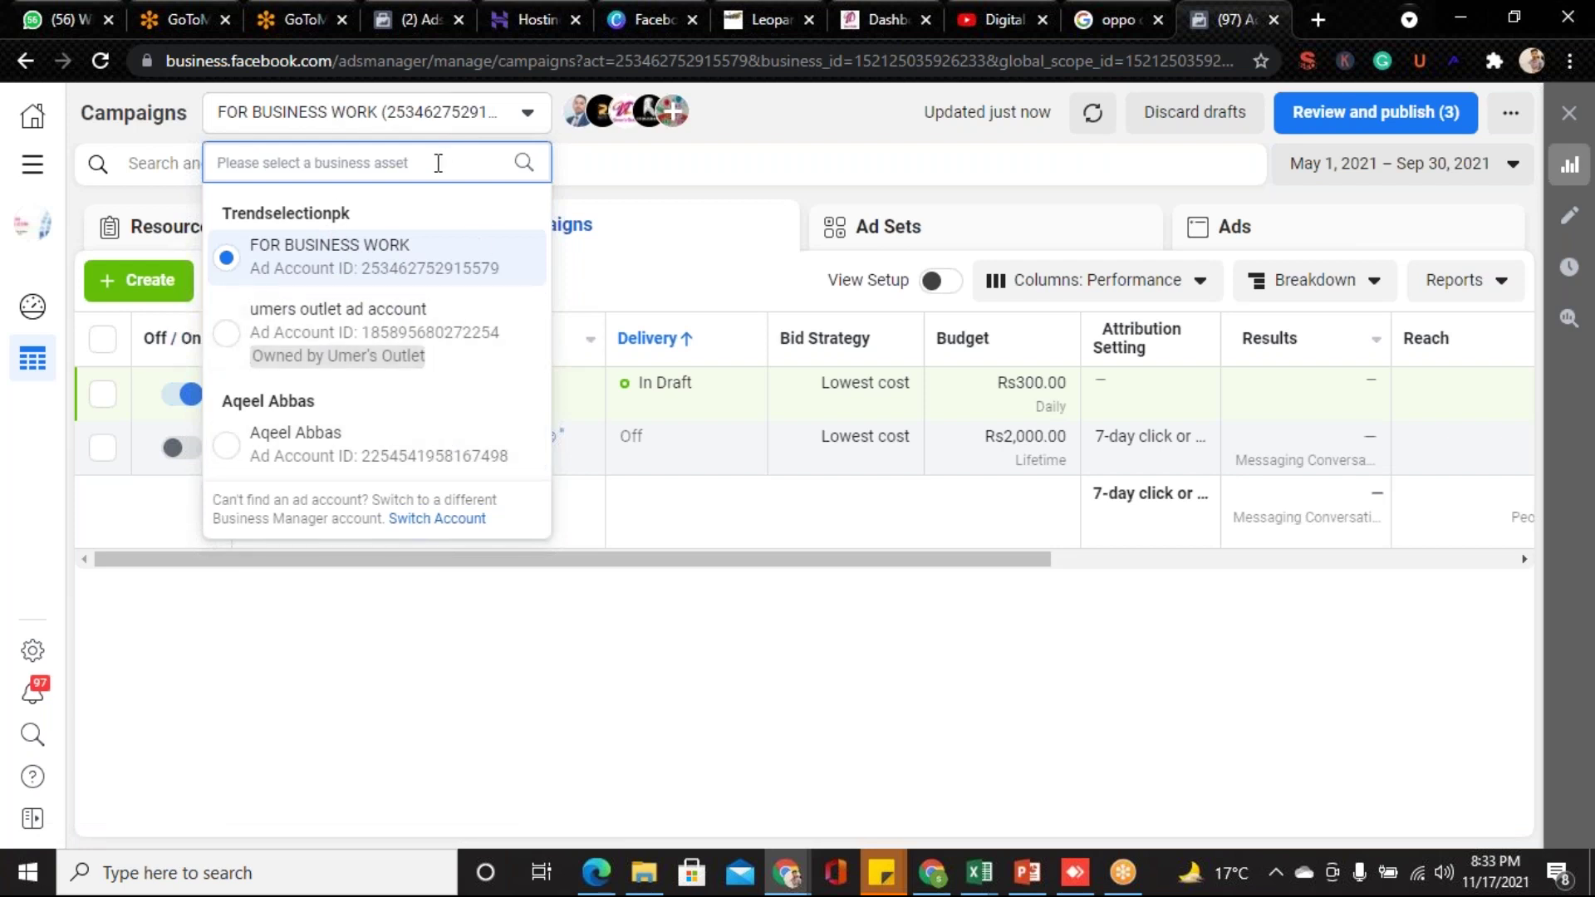
{"action": "left_click", "coordinate": [591, 157]}
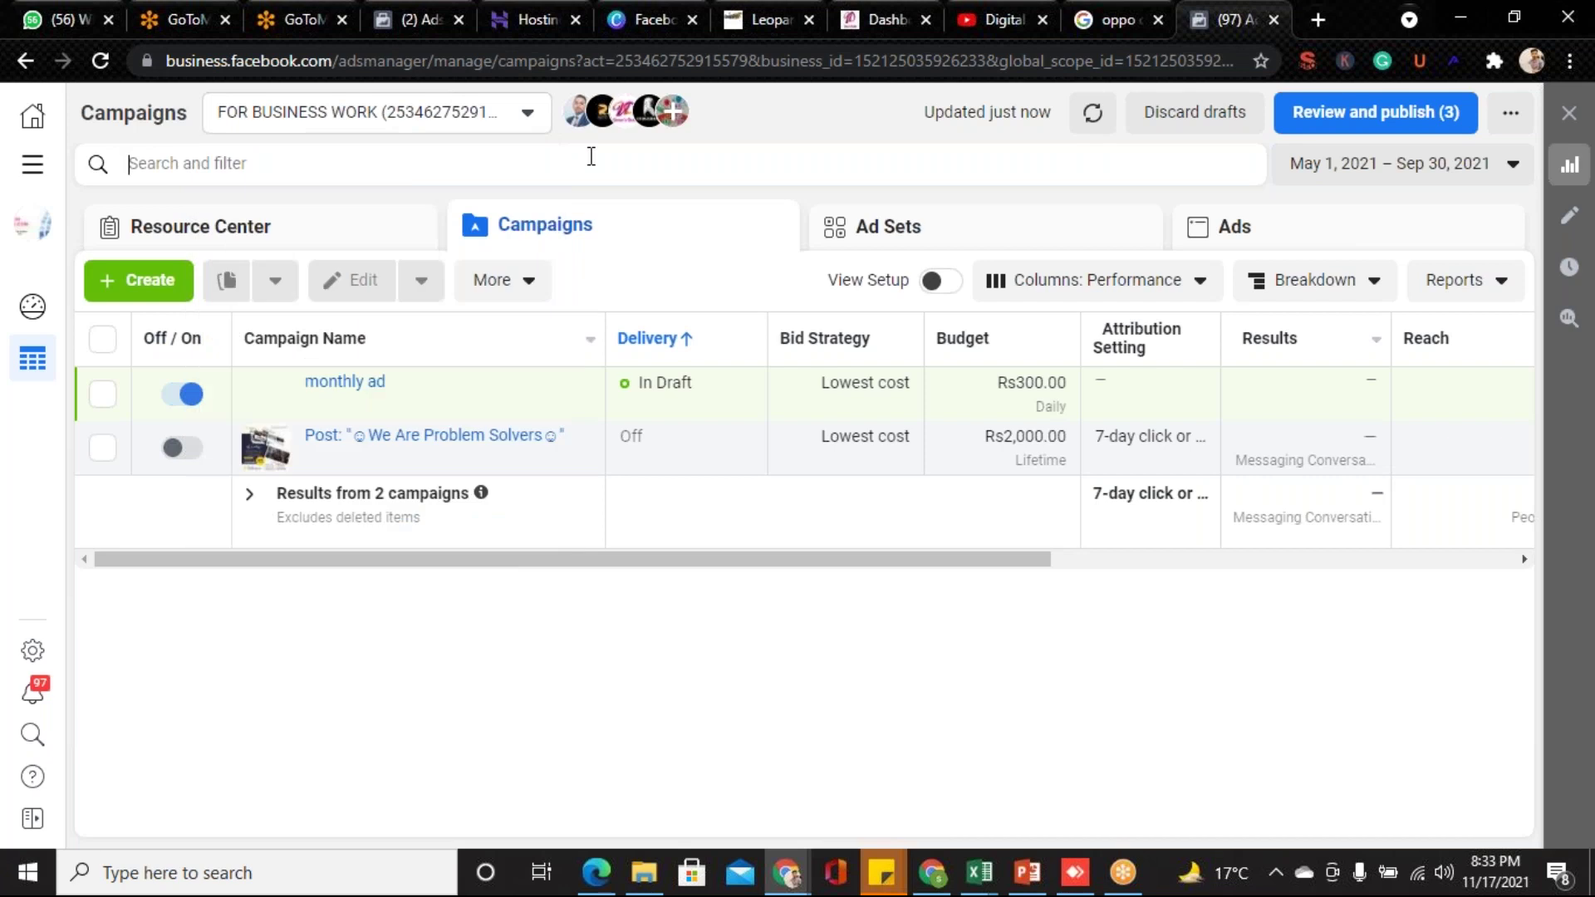
{"action": "left_click", "coordinate": [528, 114]}
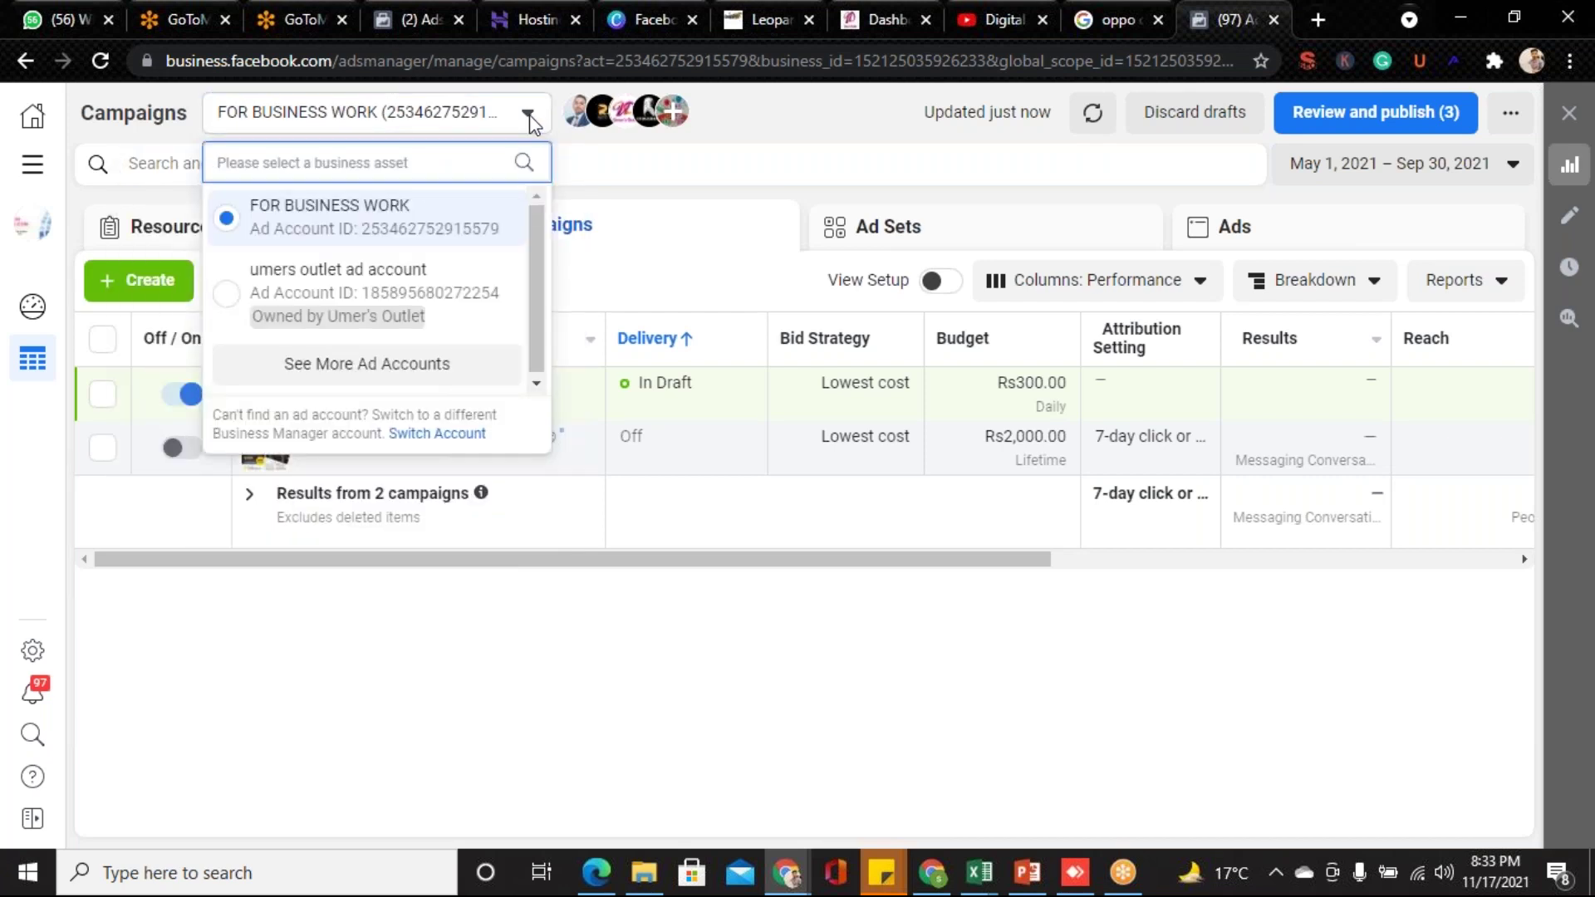
{"action": "left_click", "coordinate": [528, 116]}
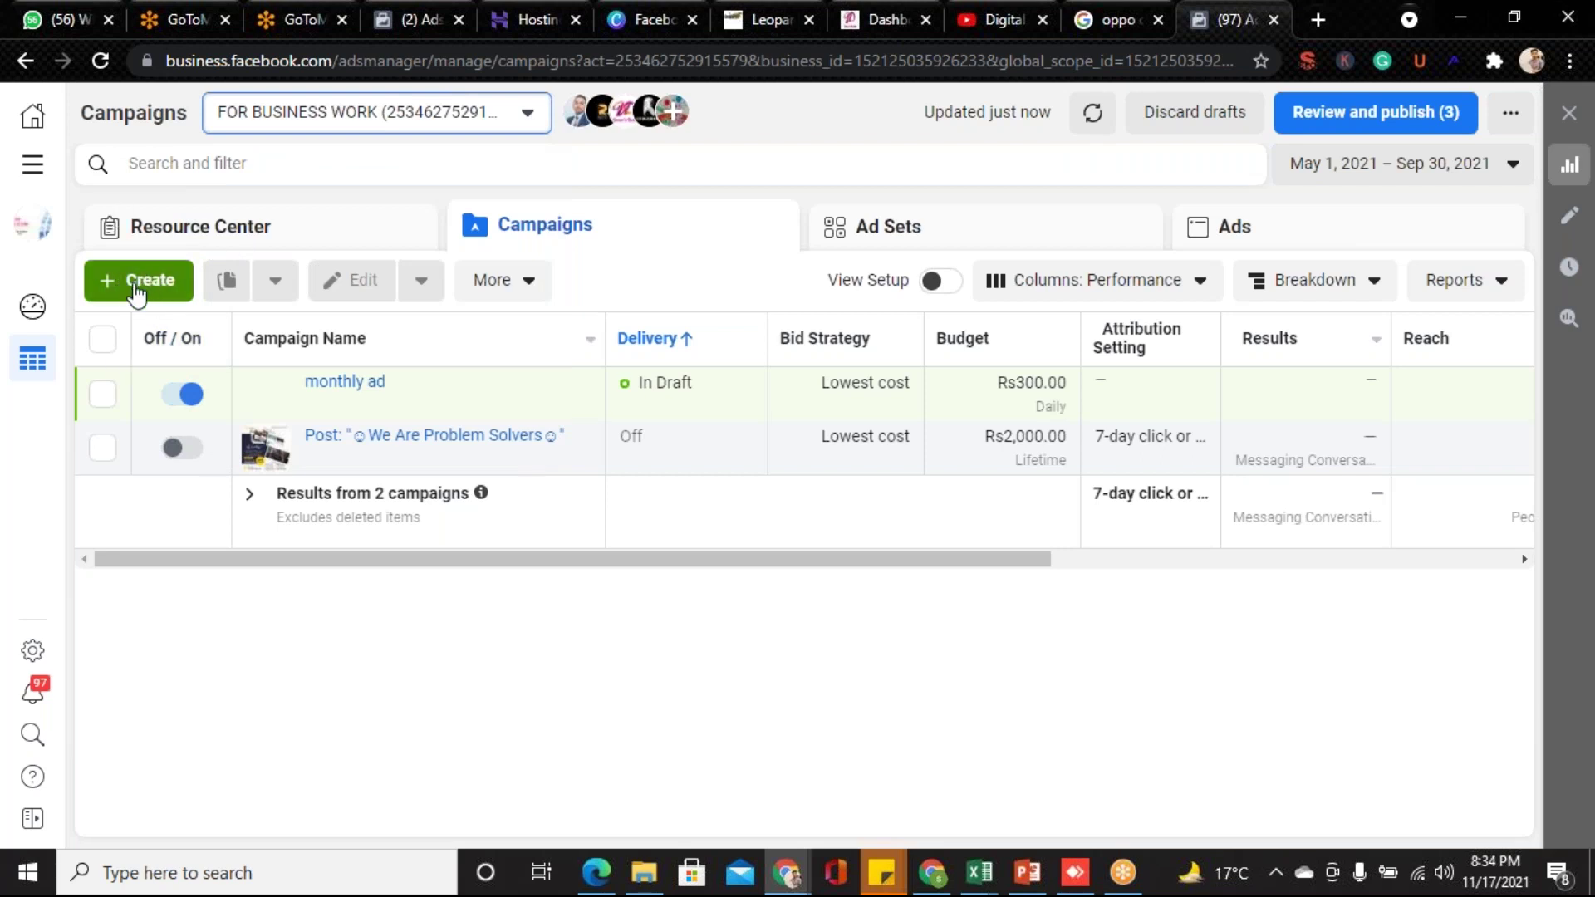
{"action": "left_click", "coordinate": [135, 291]}
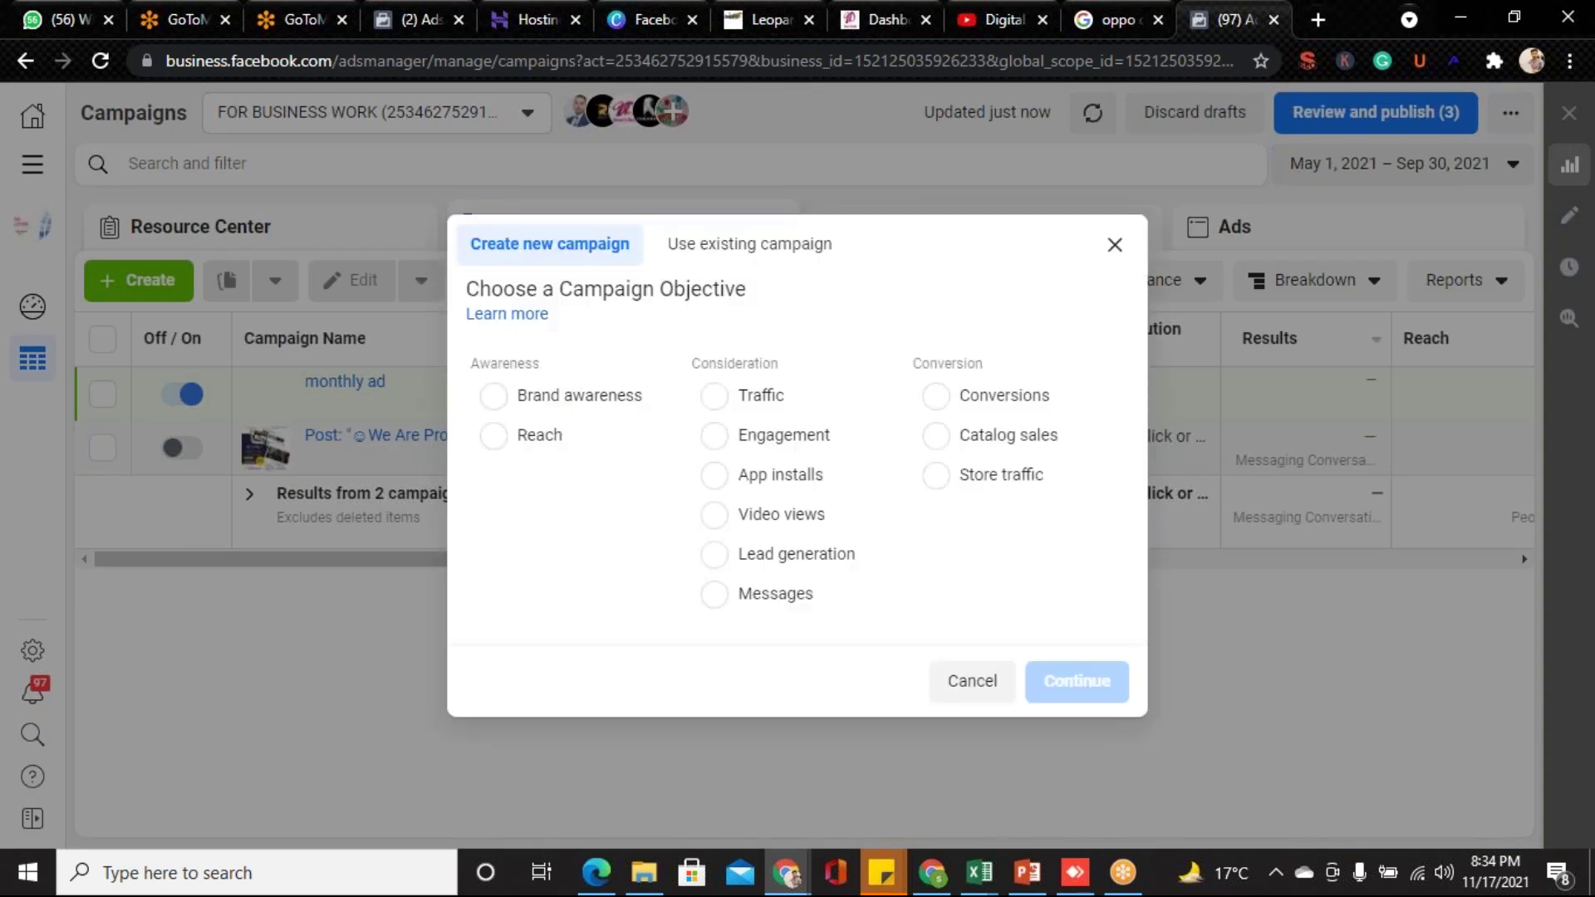
- Bring the PowerPoint course deck forward and scroll back to slide 20's campaign structure diagram
{"action": "left_click", "coordinate": [1024, 886]}
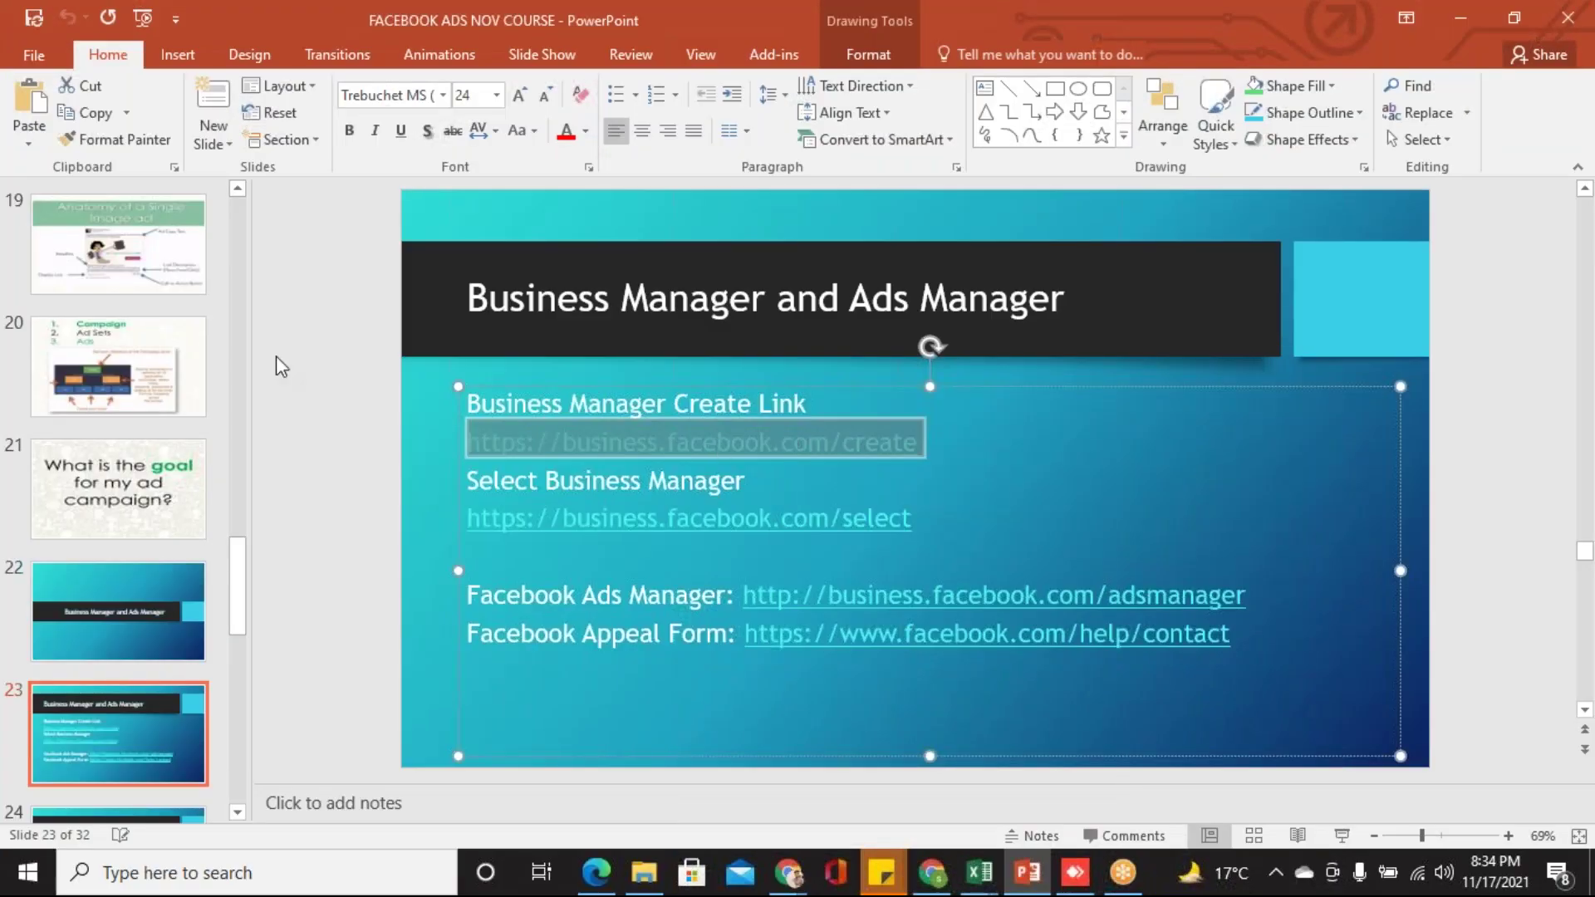
{"action": "left_click", "coordinate": [258, 342]}
{"action": "scroll", "coordinate": [306, 358], "scroll_direction": "up", "scroll_amount": 3}
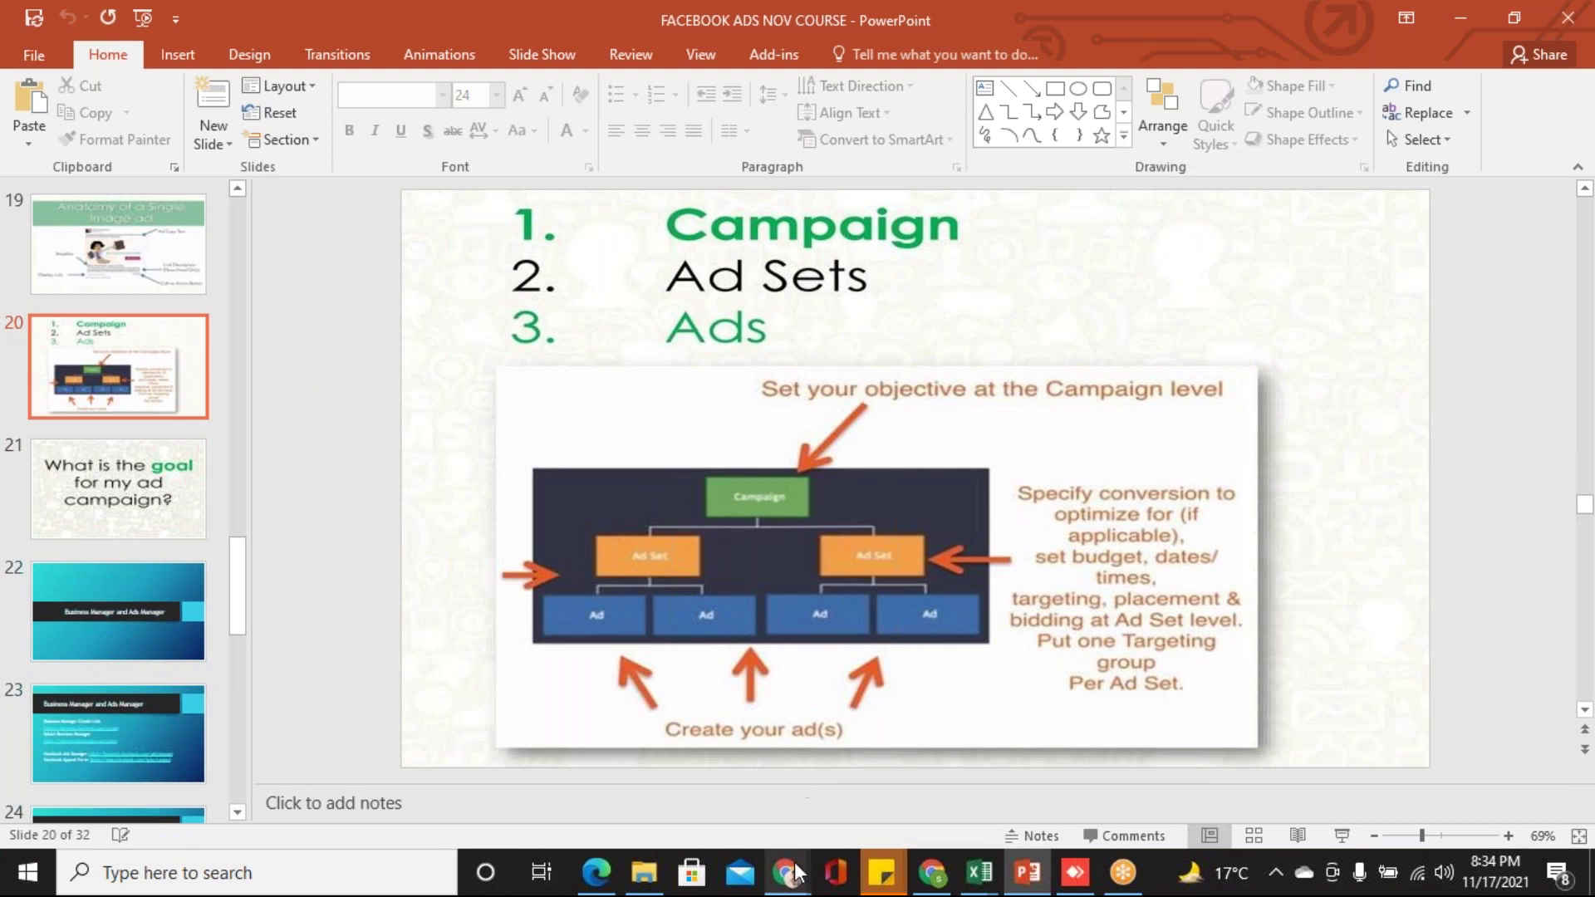
- Back in Ads Manager, close the campaign objective chooser without picking an objective
{"action": "mouse_move", "coordinate": [796, 864]}
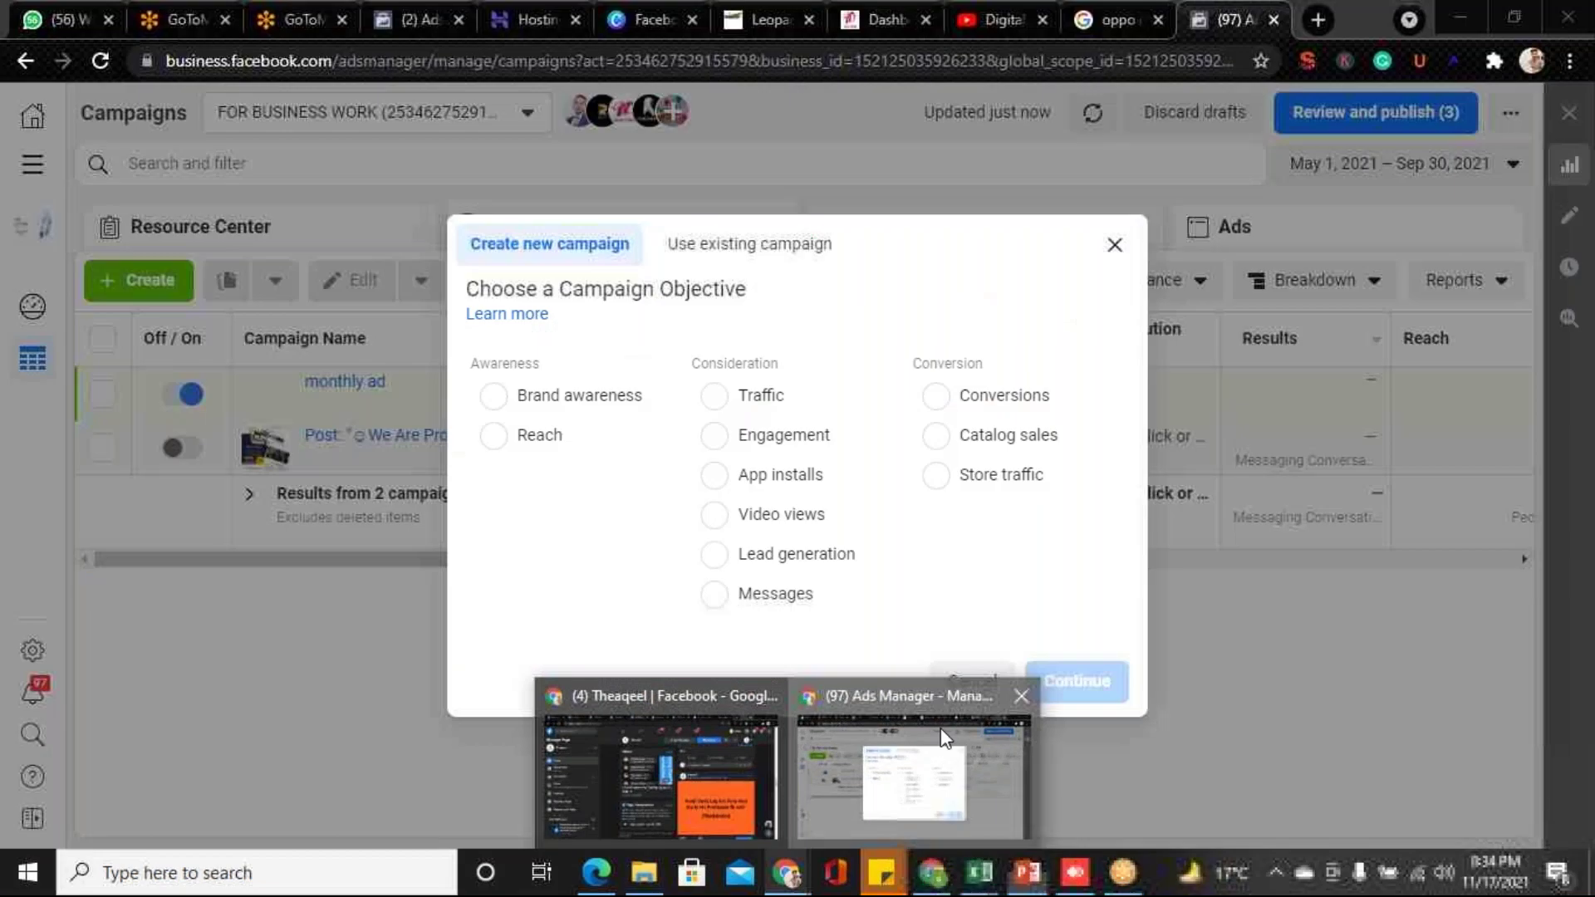
{"action": "left_click", "coordinate": [940, 727]}
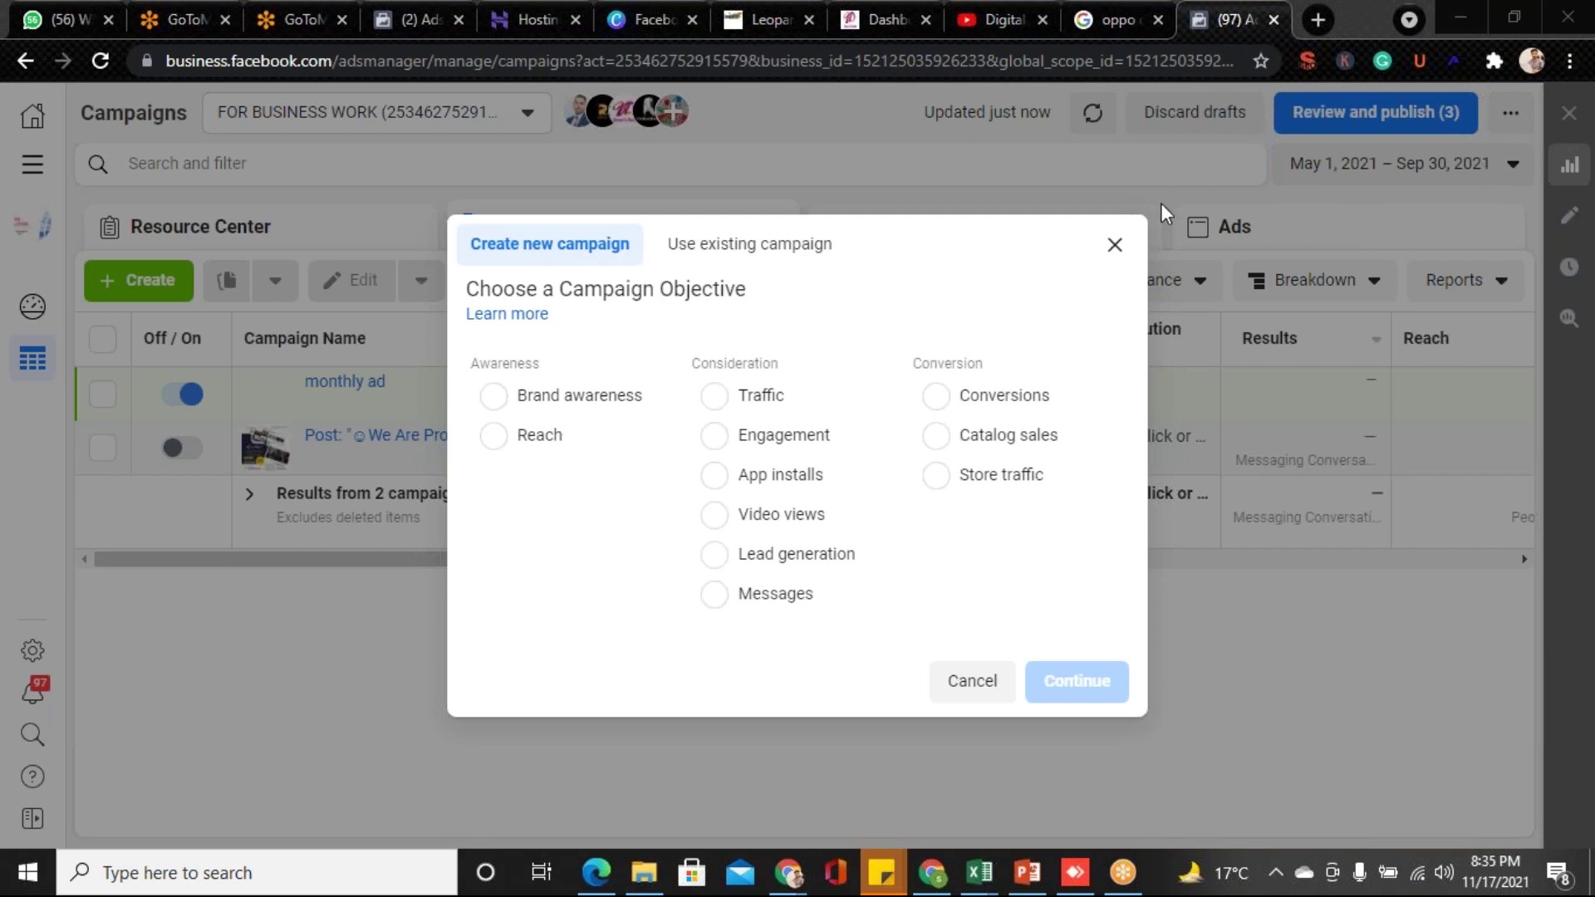
{"action": "left_click", "coordinate": [1117, 246]}
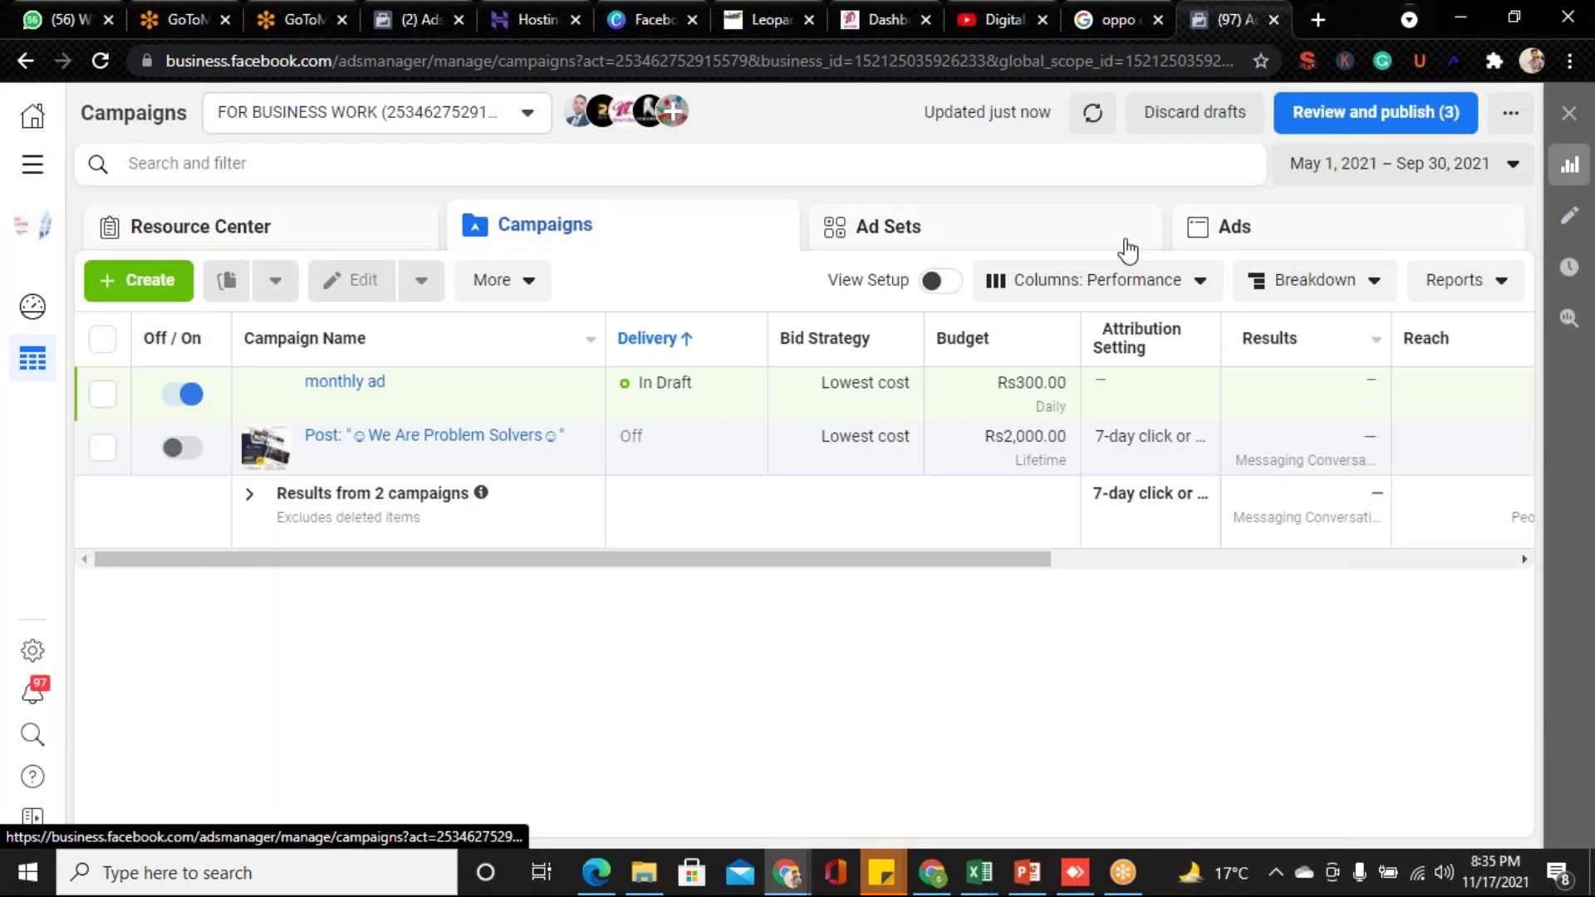
- Search Google for 'facebook ads manager' and open the top 'Ads Management for Facebook, Instagram' result
{"action": "left_click", "coordinate": [1109, 22]}
{"action": "left_click", "coordinate": [503, 152]}
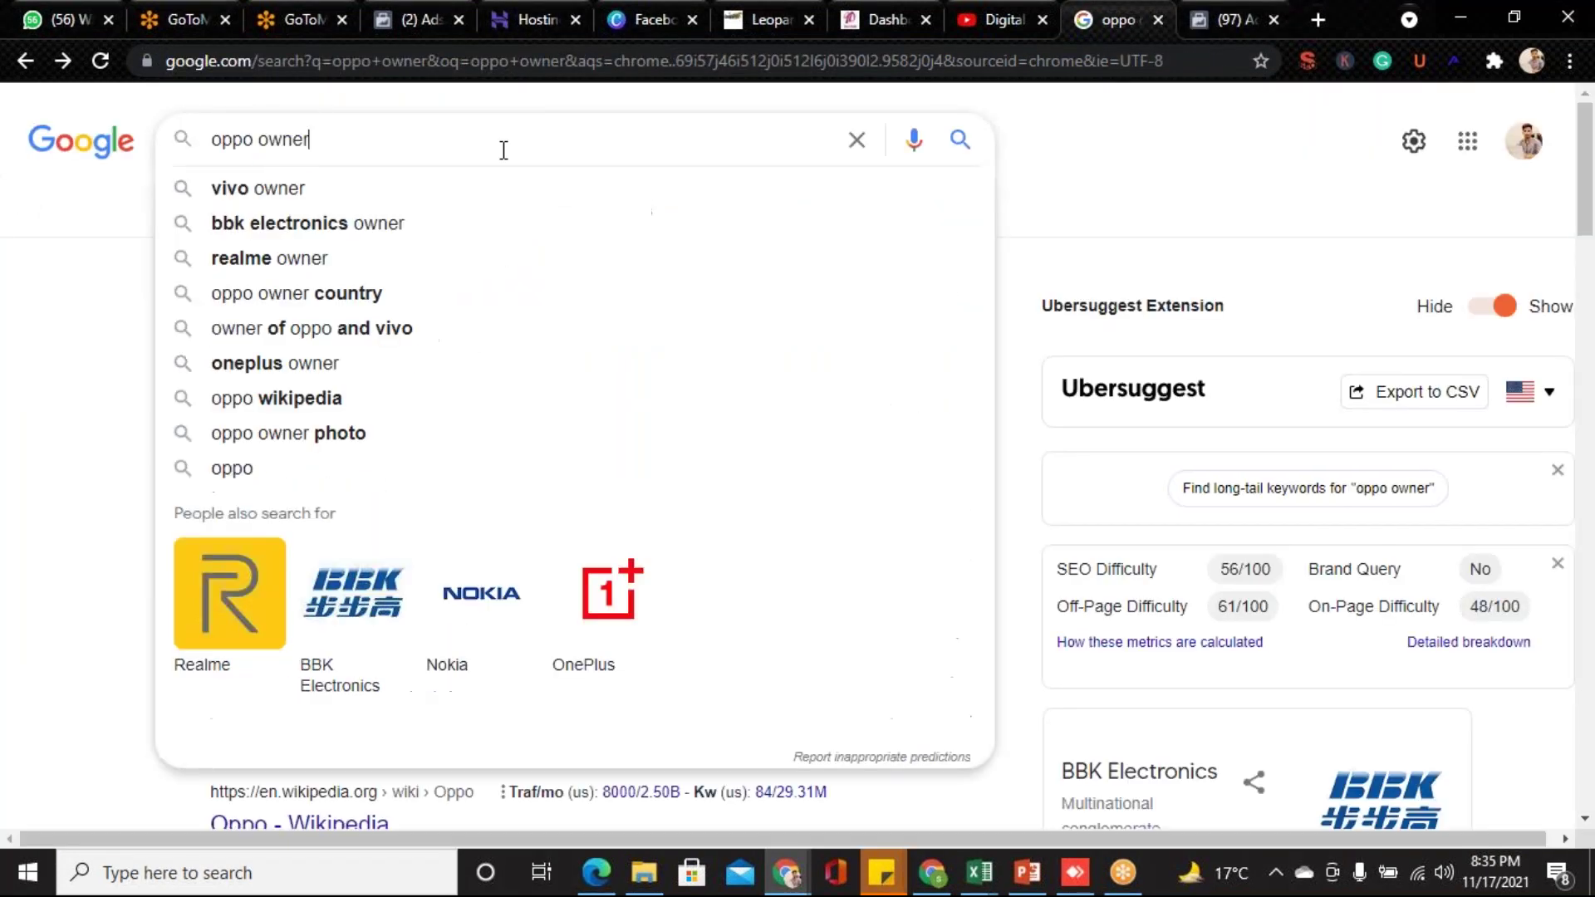
{"action": "key", "text": "BackSpace"}
{"action": "key", "text": "BackSpace"}
{"action": "key", "text": "BackSpace"}
{"action": "key", "text": "BackSpace"}
{"action": "key", "text": "BackSpace"}
{"action": "key", "text": "BackSpace"}
{"action": "key", "text": "BackSpace"}
{"action": "key", "text": "BackSpace"}
{"action": "key", "text": "BackSpace"}
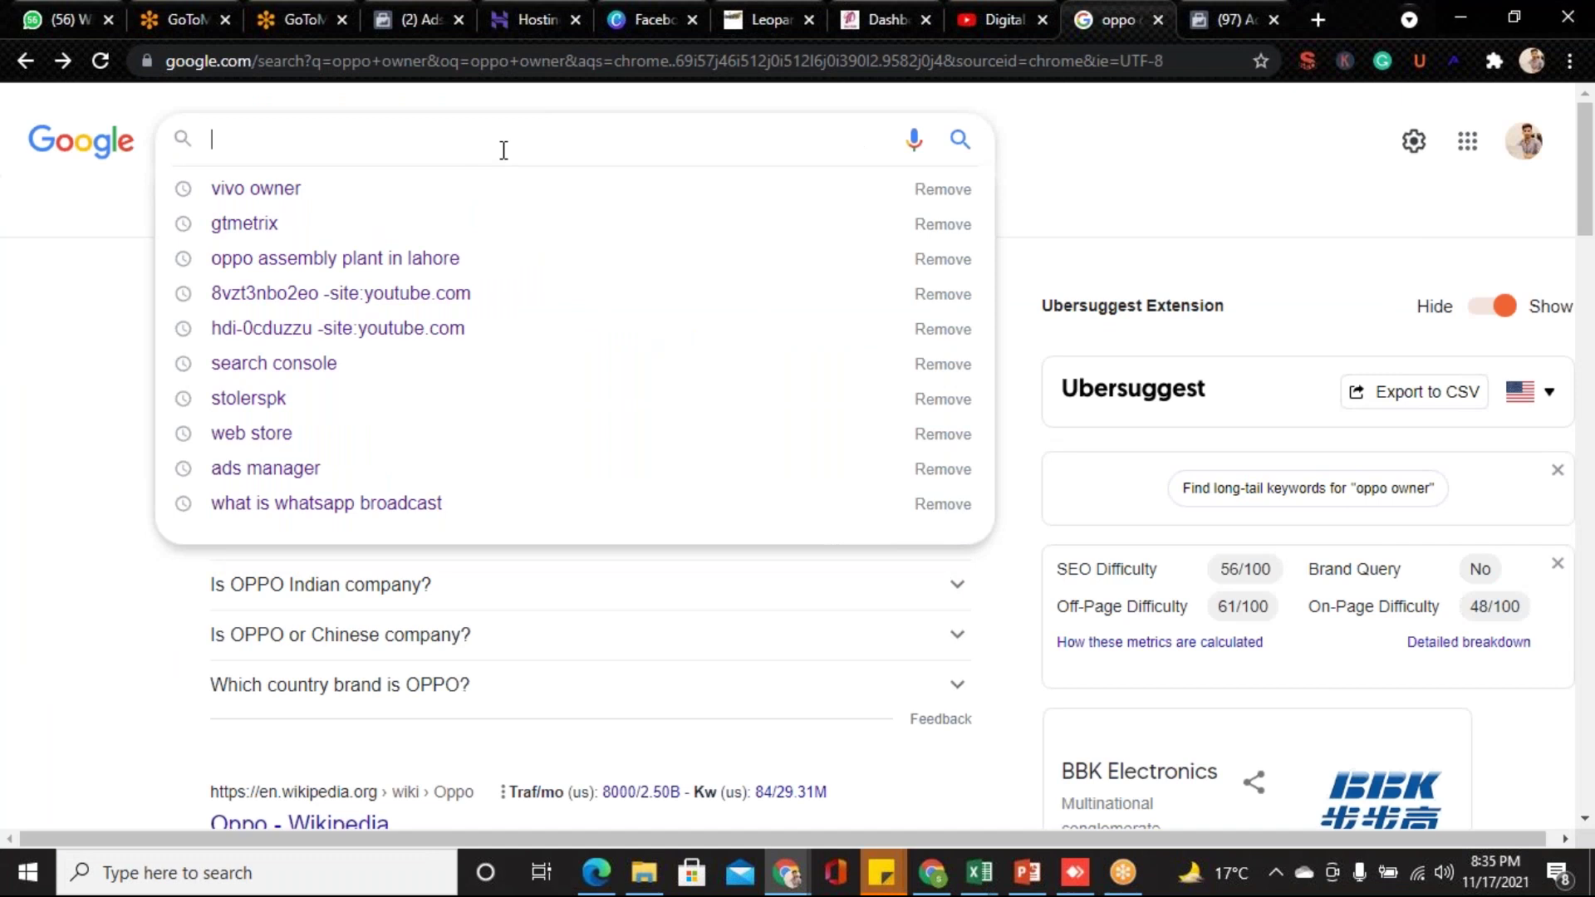
{"action": "type", "text": "facebo"}
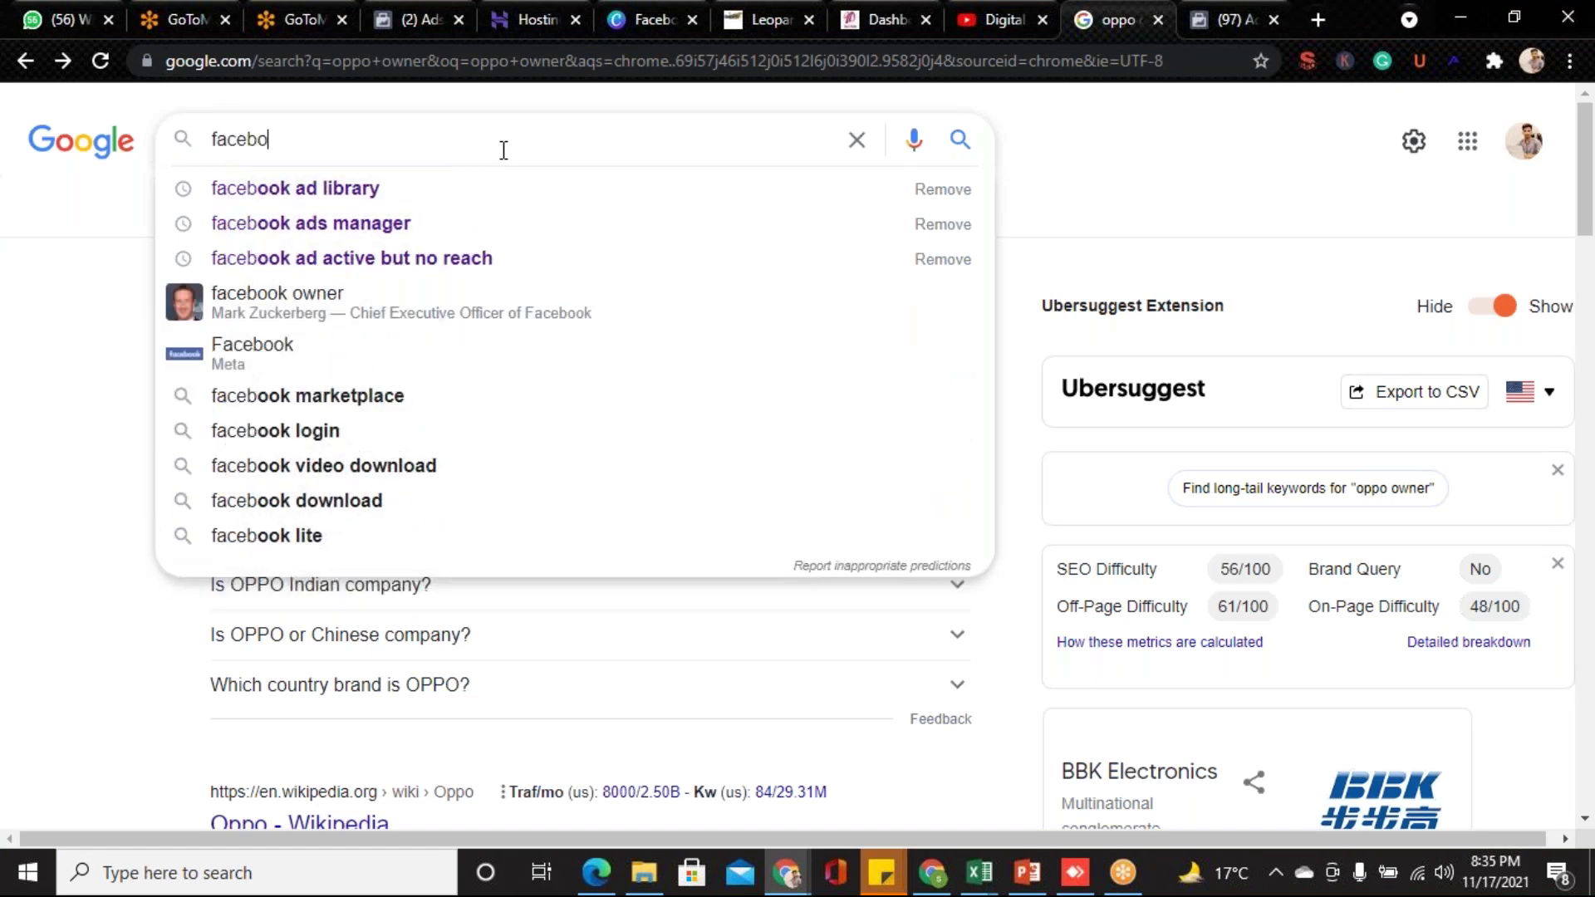
{"action": "type", "text": "ok ad"}
{"action": "key", "text": "Down"}
{"action": "key", "text": "Down"}
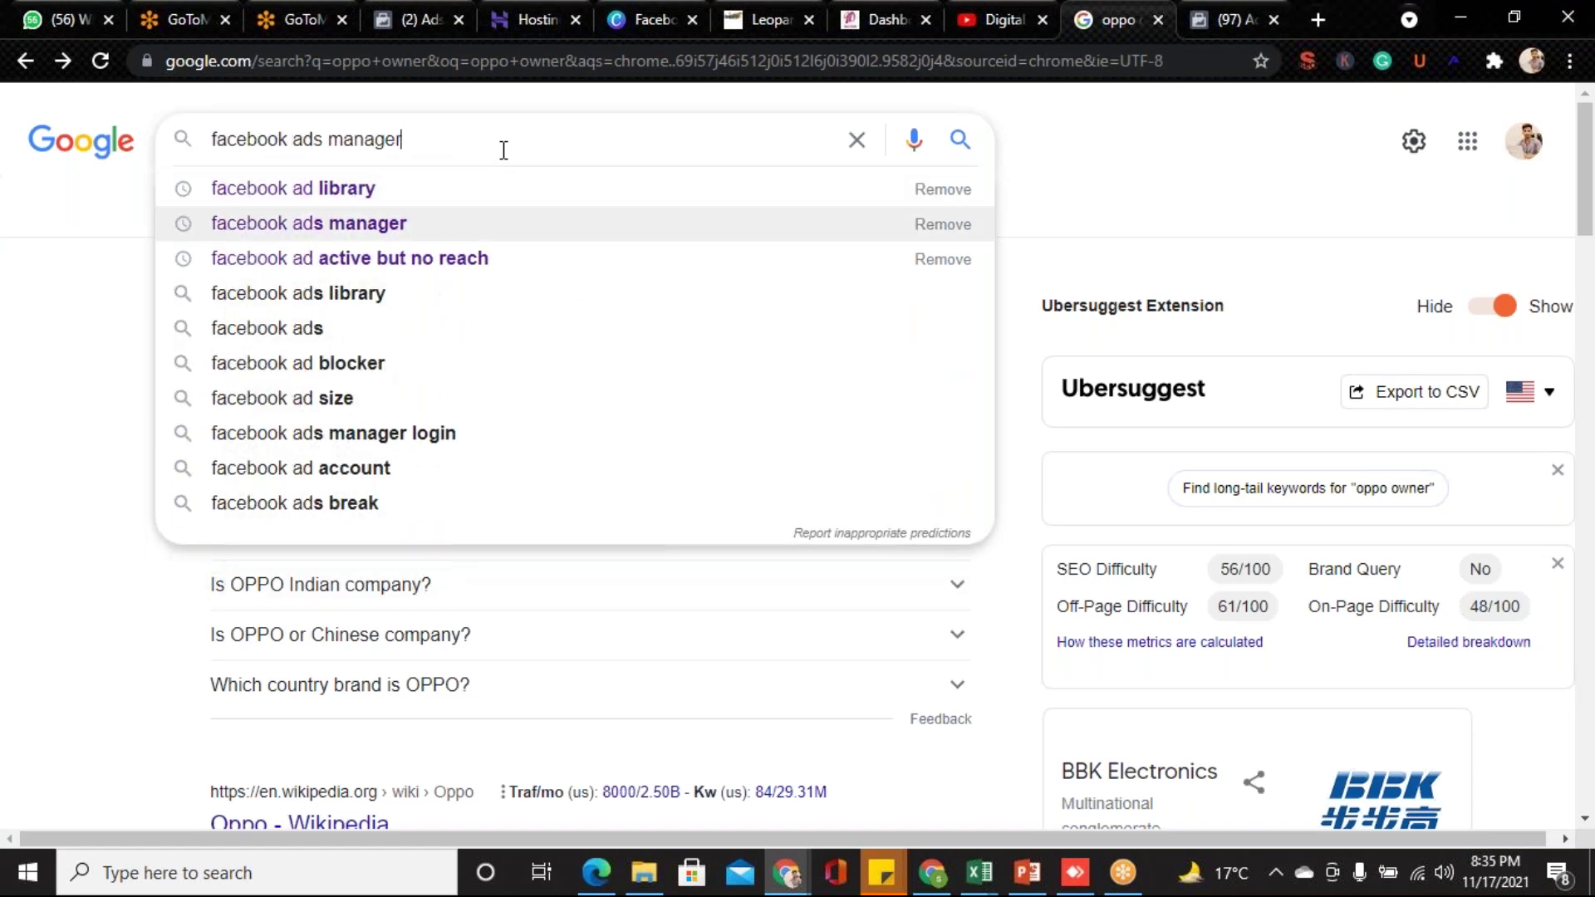
{"action": "key", "text": "Return"}
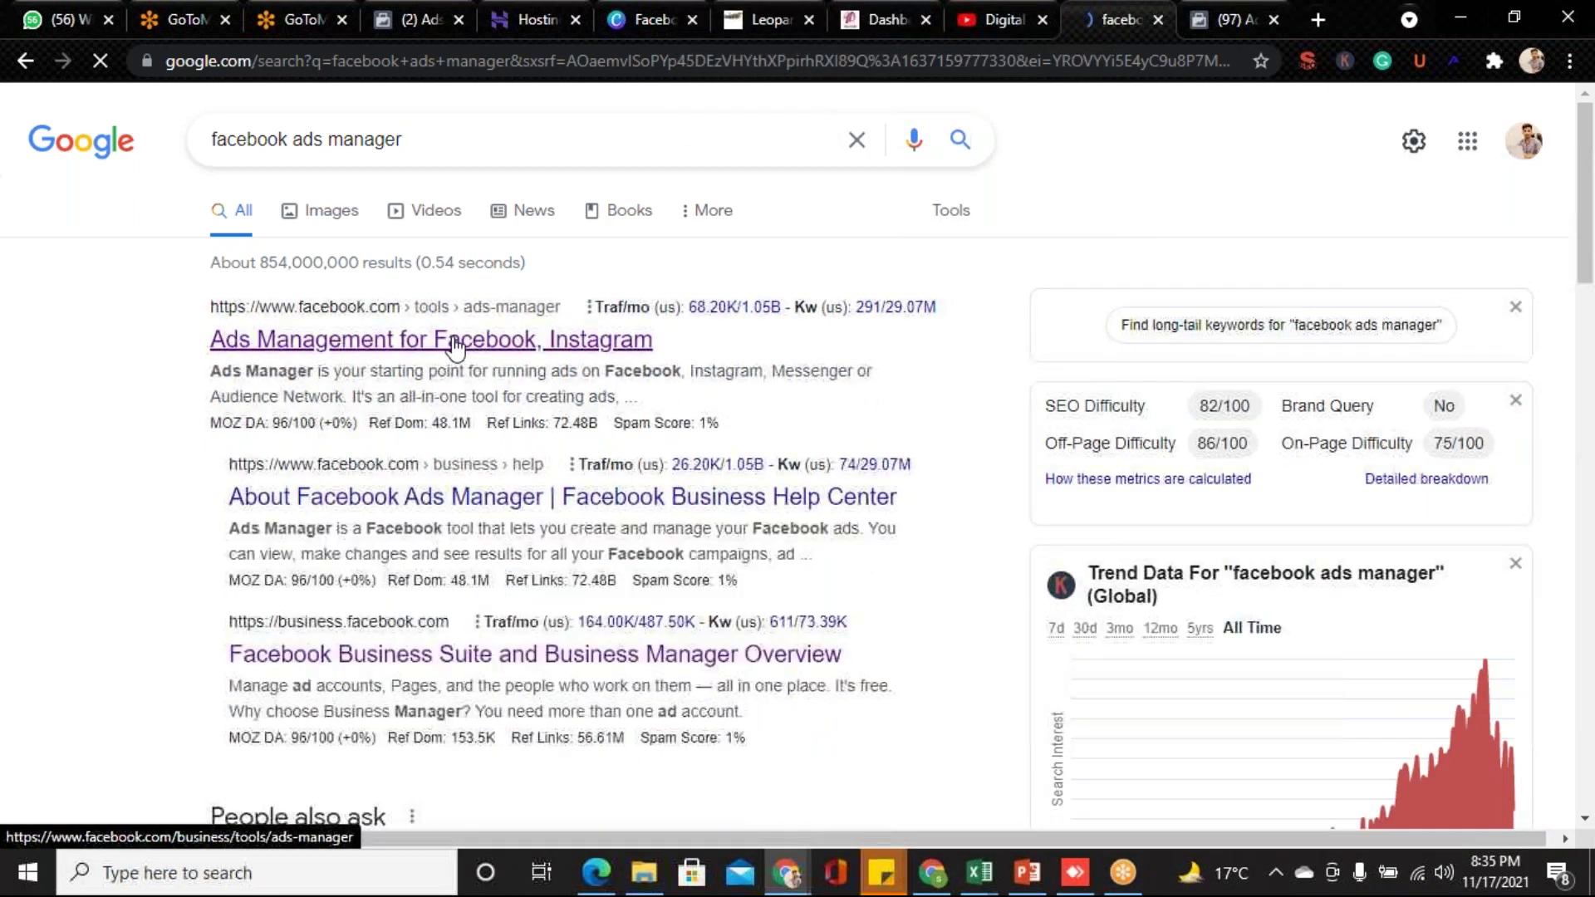
{"action": "left_click", "coordinate": [456, 342]}
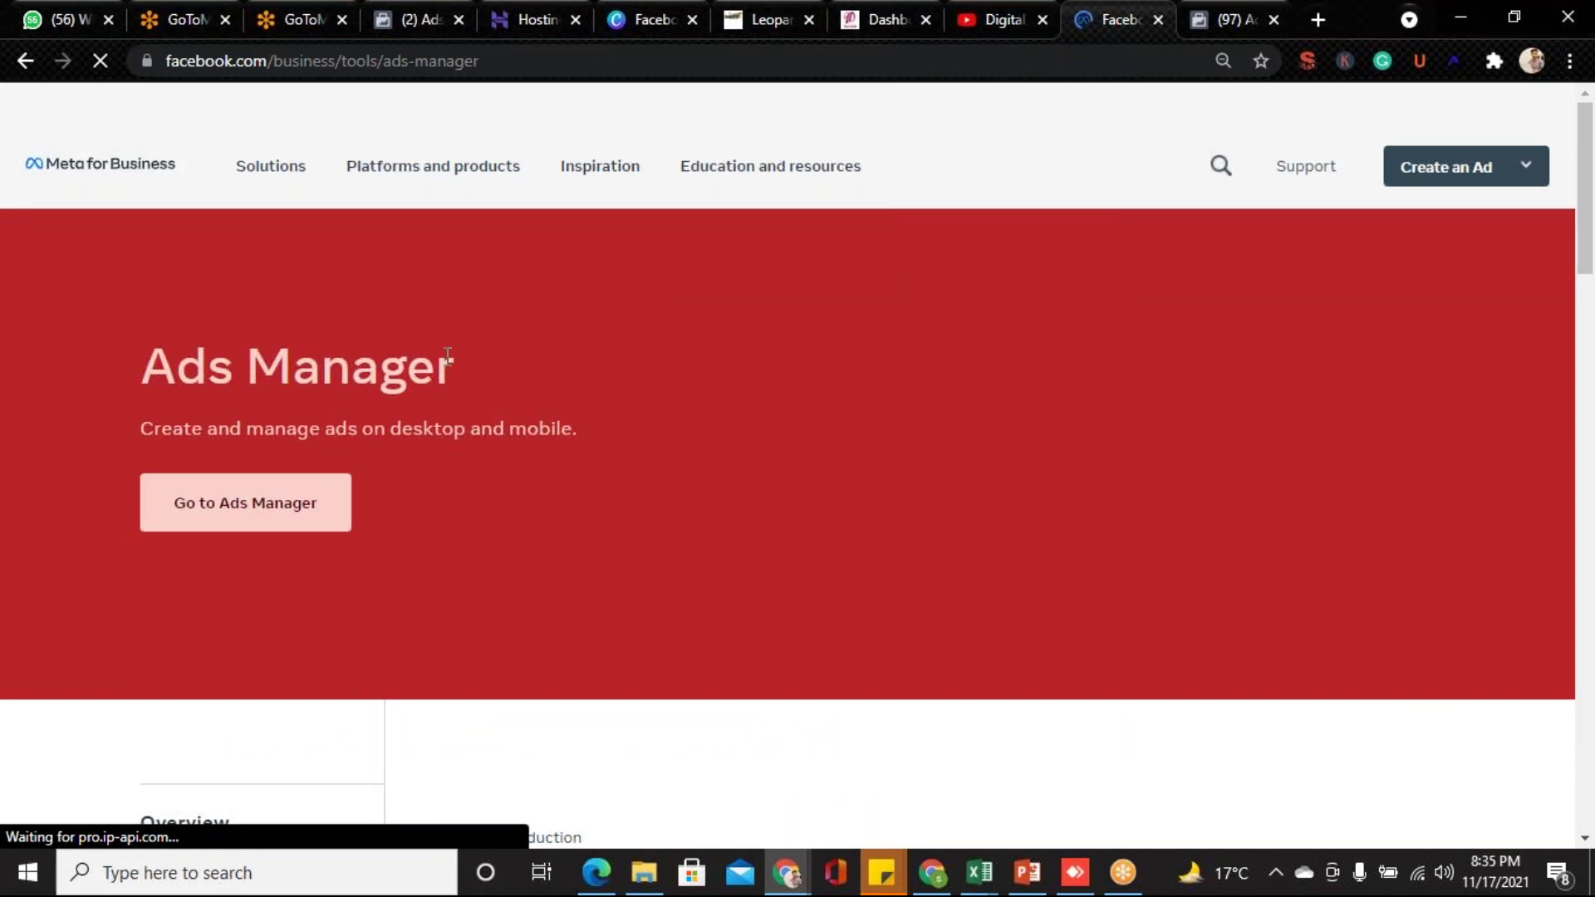
- Choose Go to Ads Manager on the Meta for Business product page to reach the Campaigns list
{"action": "left_click", "coordinate": [293, 511]}
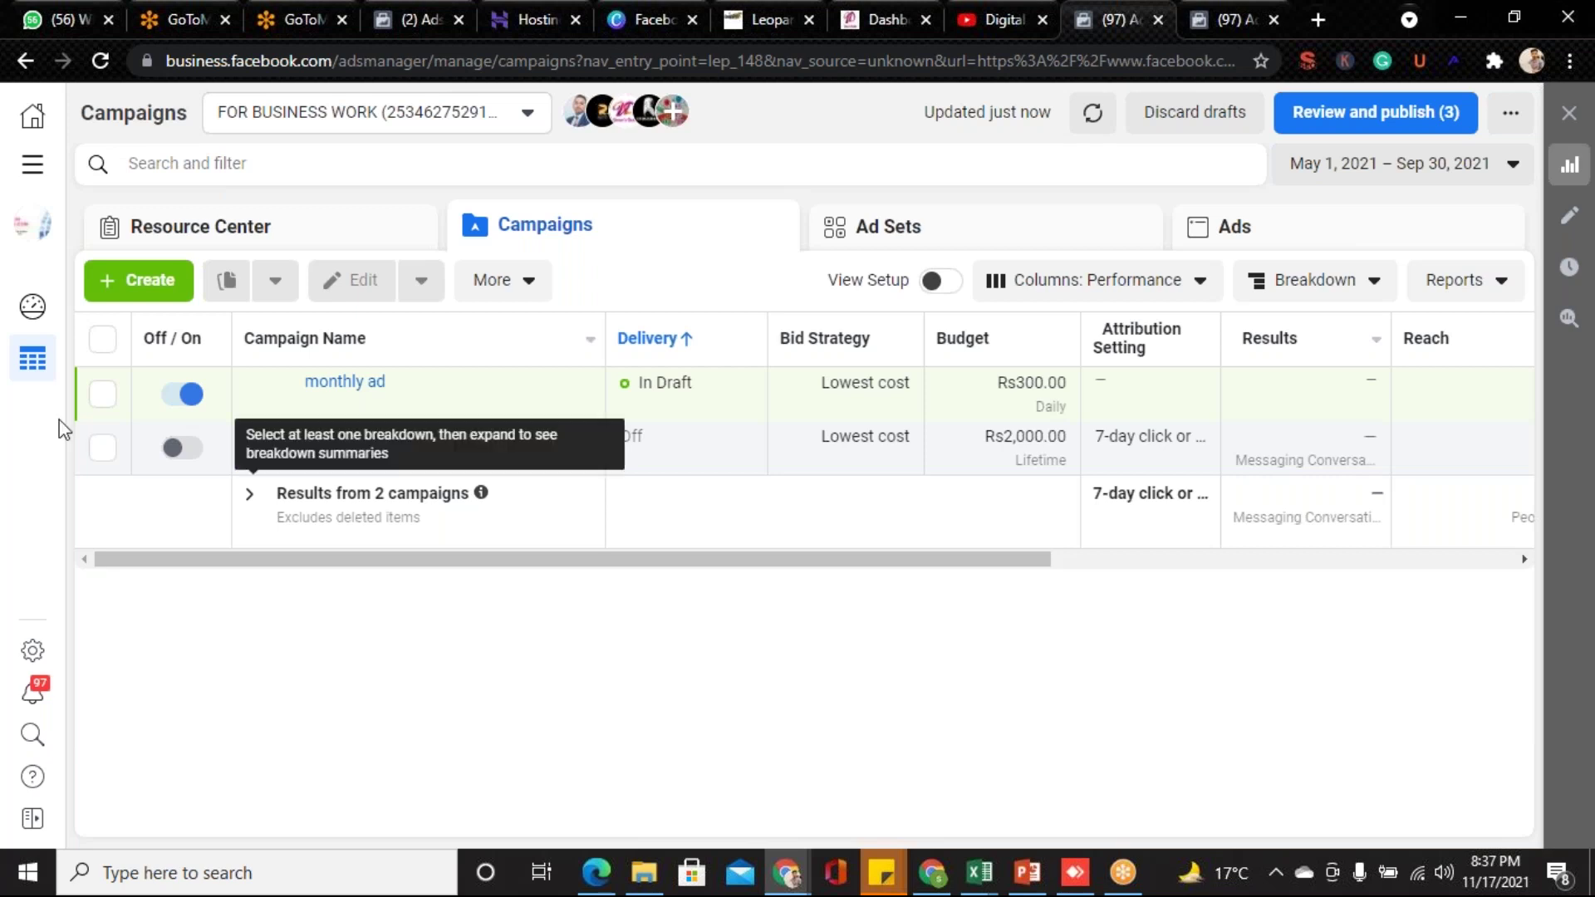
- Use the green Create button on the Campaigns tab to begin a new campaign
{"action": "left_click", "coordinate": [142, 281]}
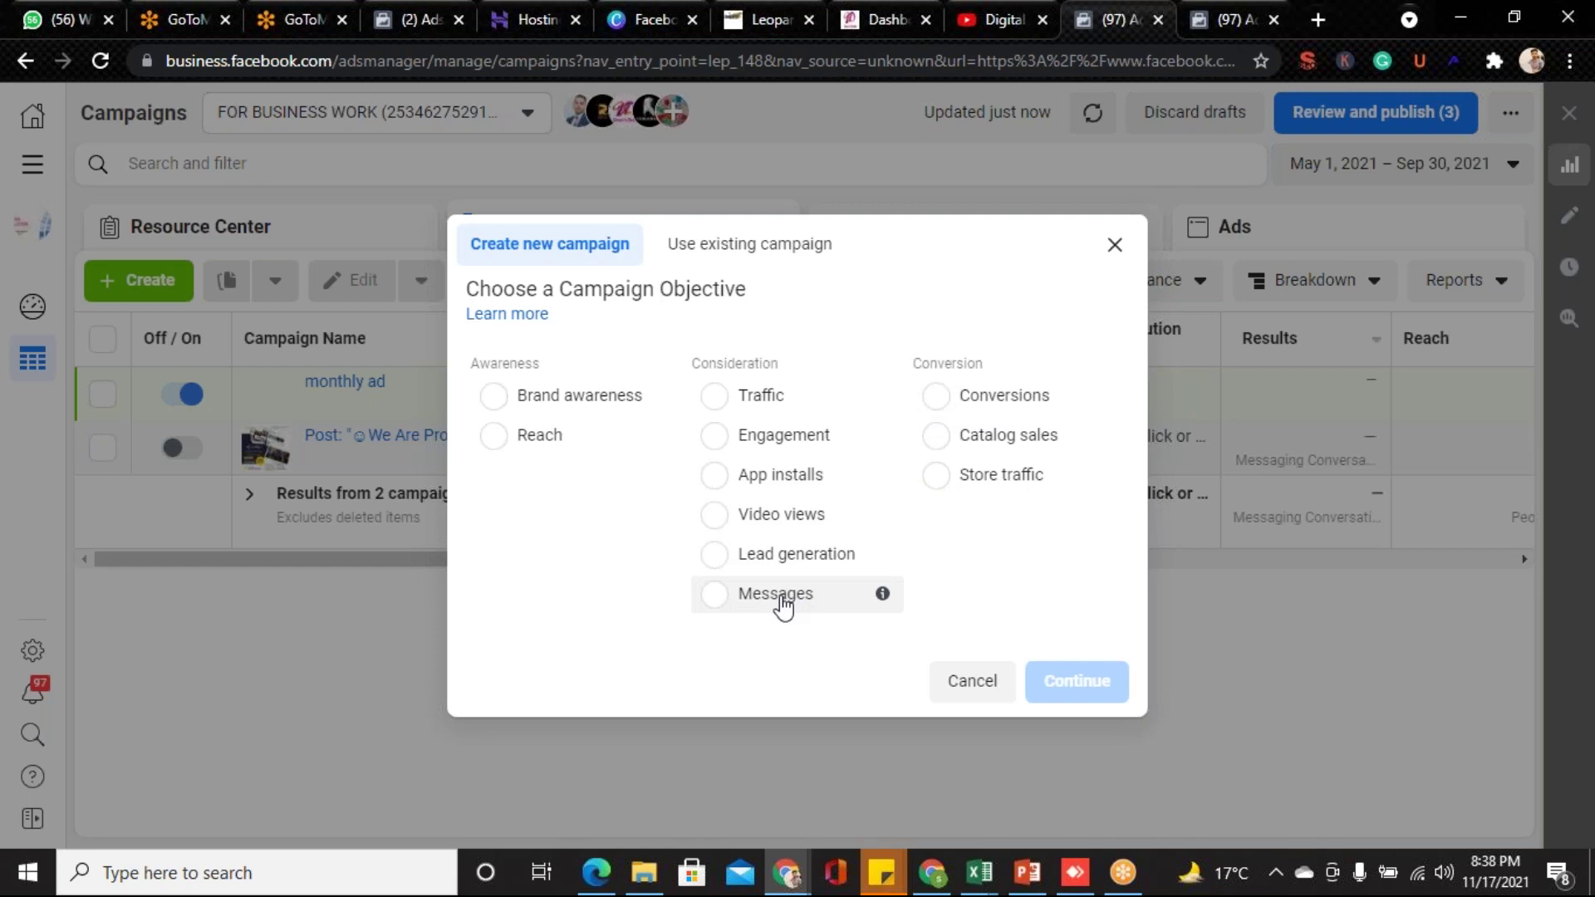
- Pick Messages under Consideration as the campaign objective, checking the course slides in between
{"action": "left_click", "coordinate": [781, 605]}
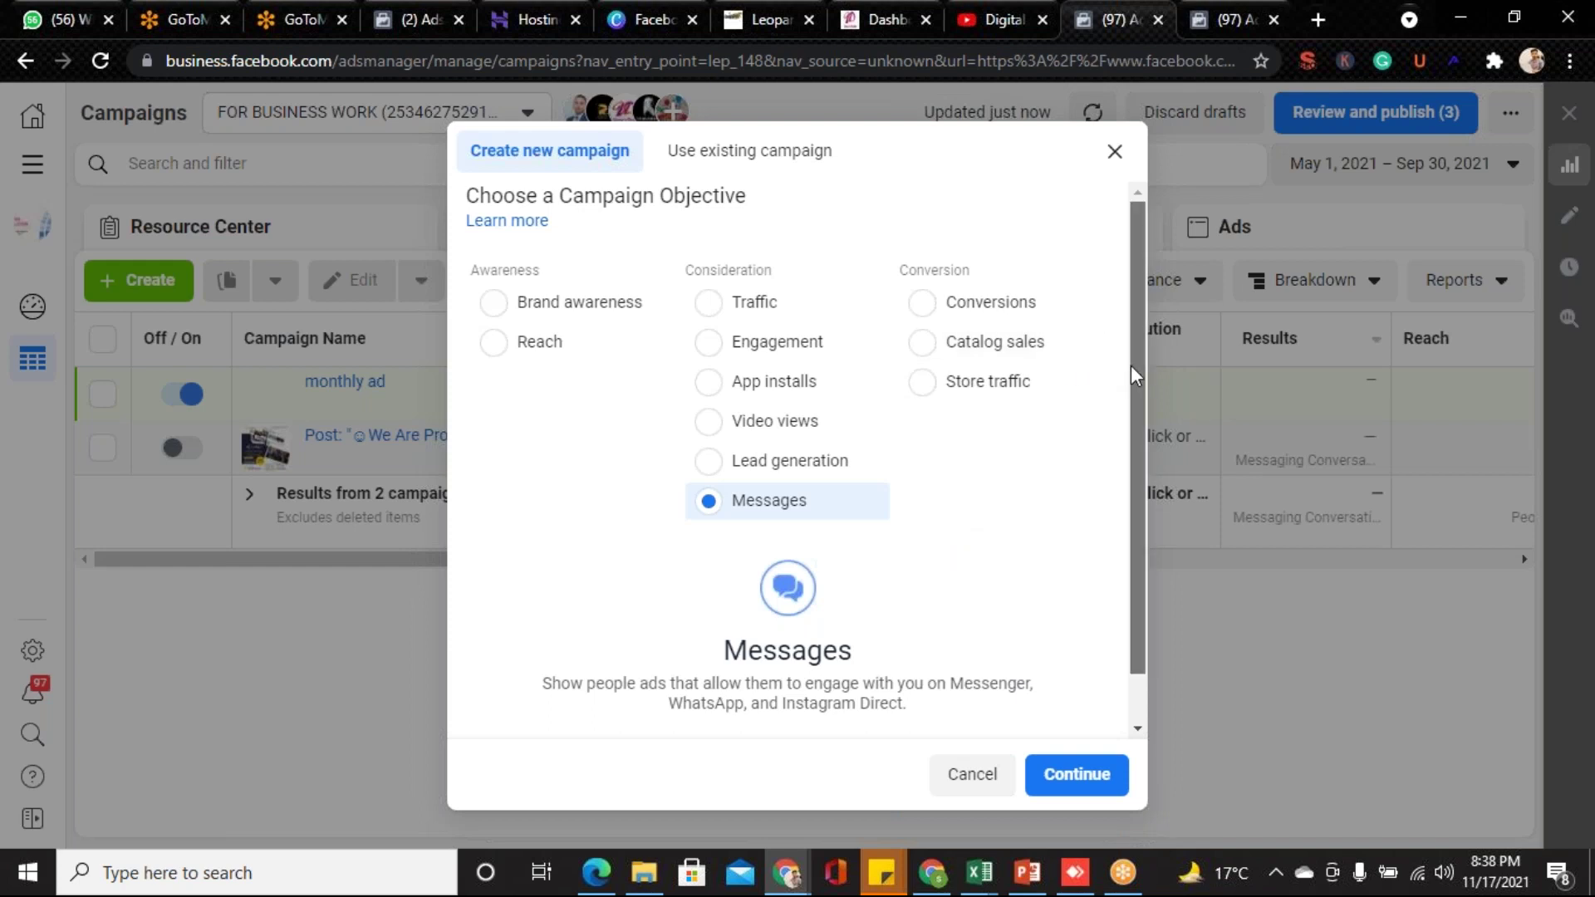
{"action": "left_click_drag", "start_coordinate": [1130, 365], "coordinate": [1129, 436]}
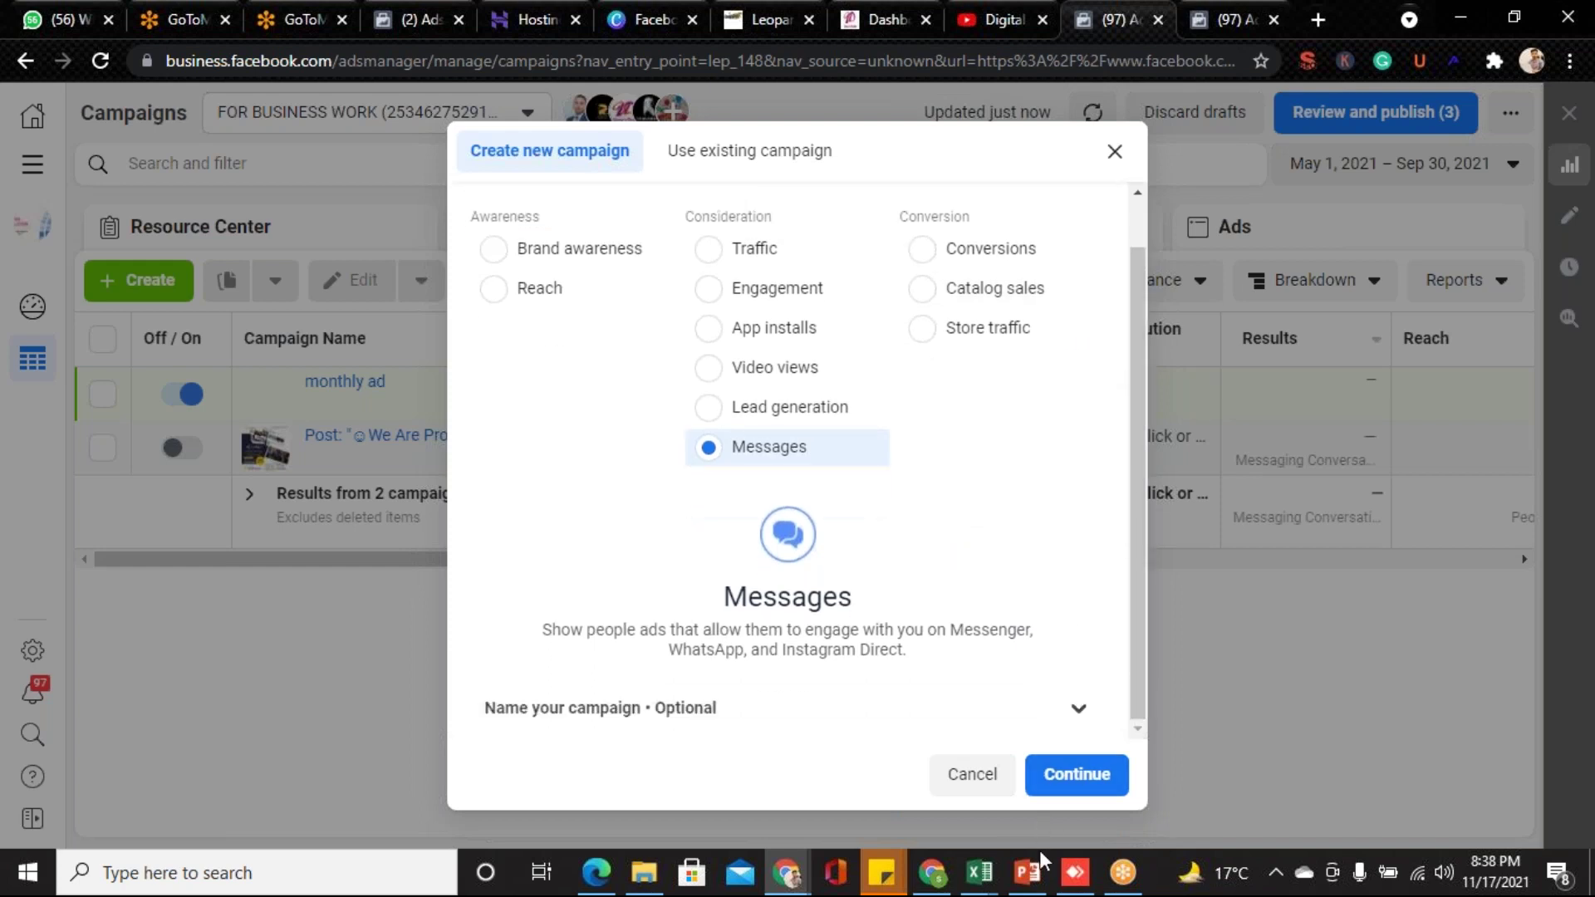
{"action": "left_click", "coordinate": [1029, 874]}
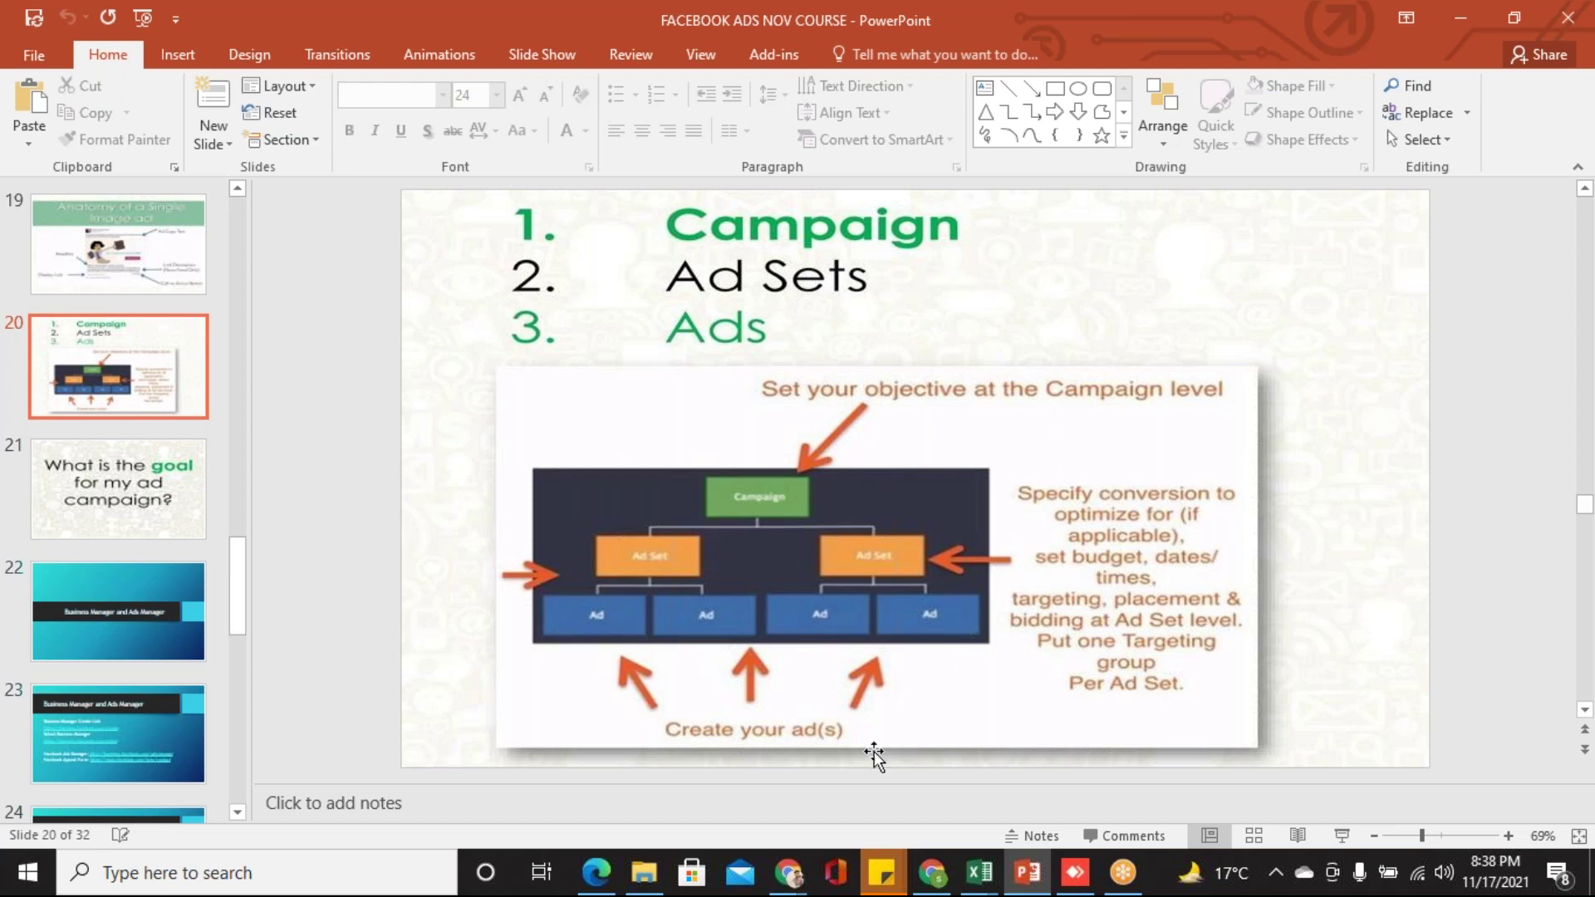
{"action": "mouse_move", "coordinate": [787, 872]}
{"action": "left_click", "coordinate": [831, 788]}
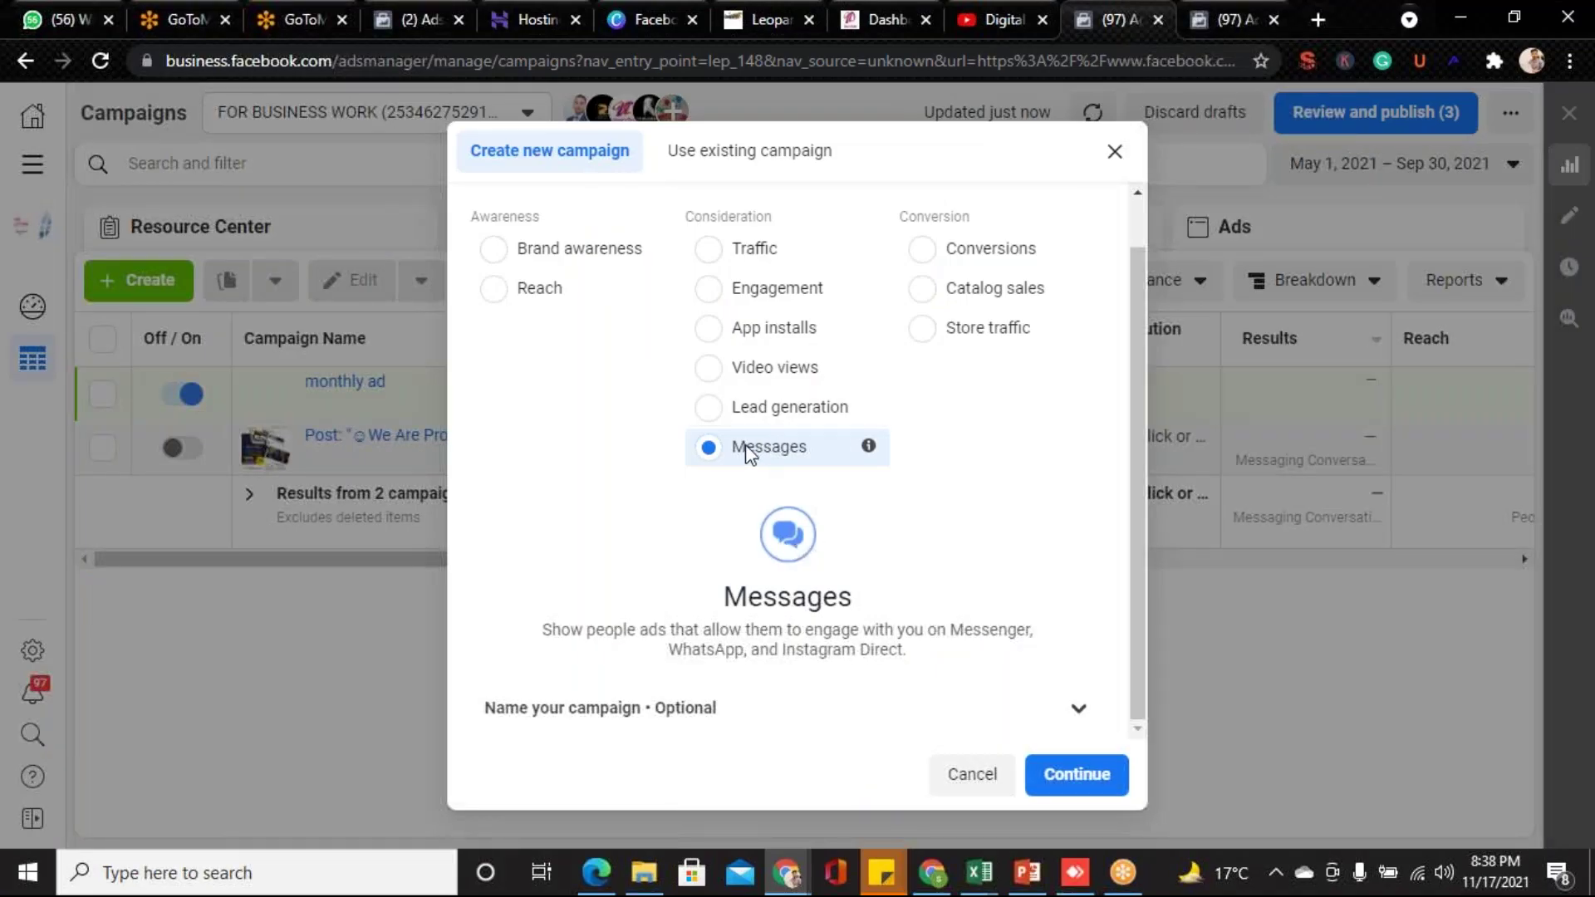
{"action": "mouse_move", "coordinate": [869, 447]}
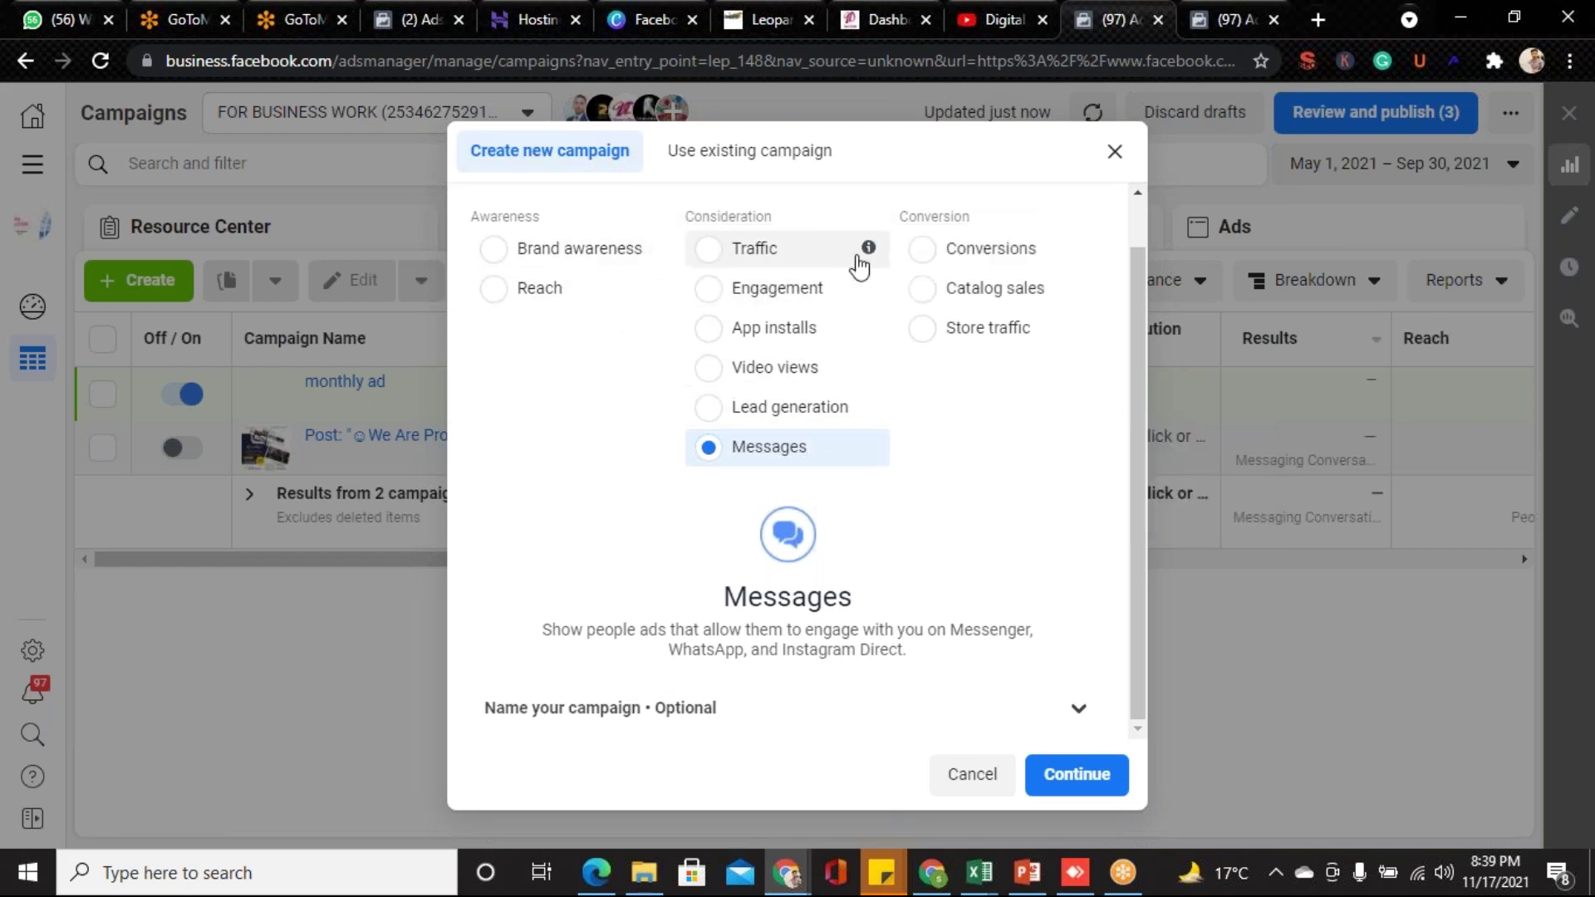
{"action": "mouse_move", "coordinate": [869, 249]}
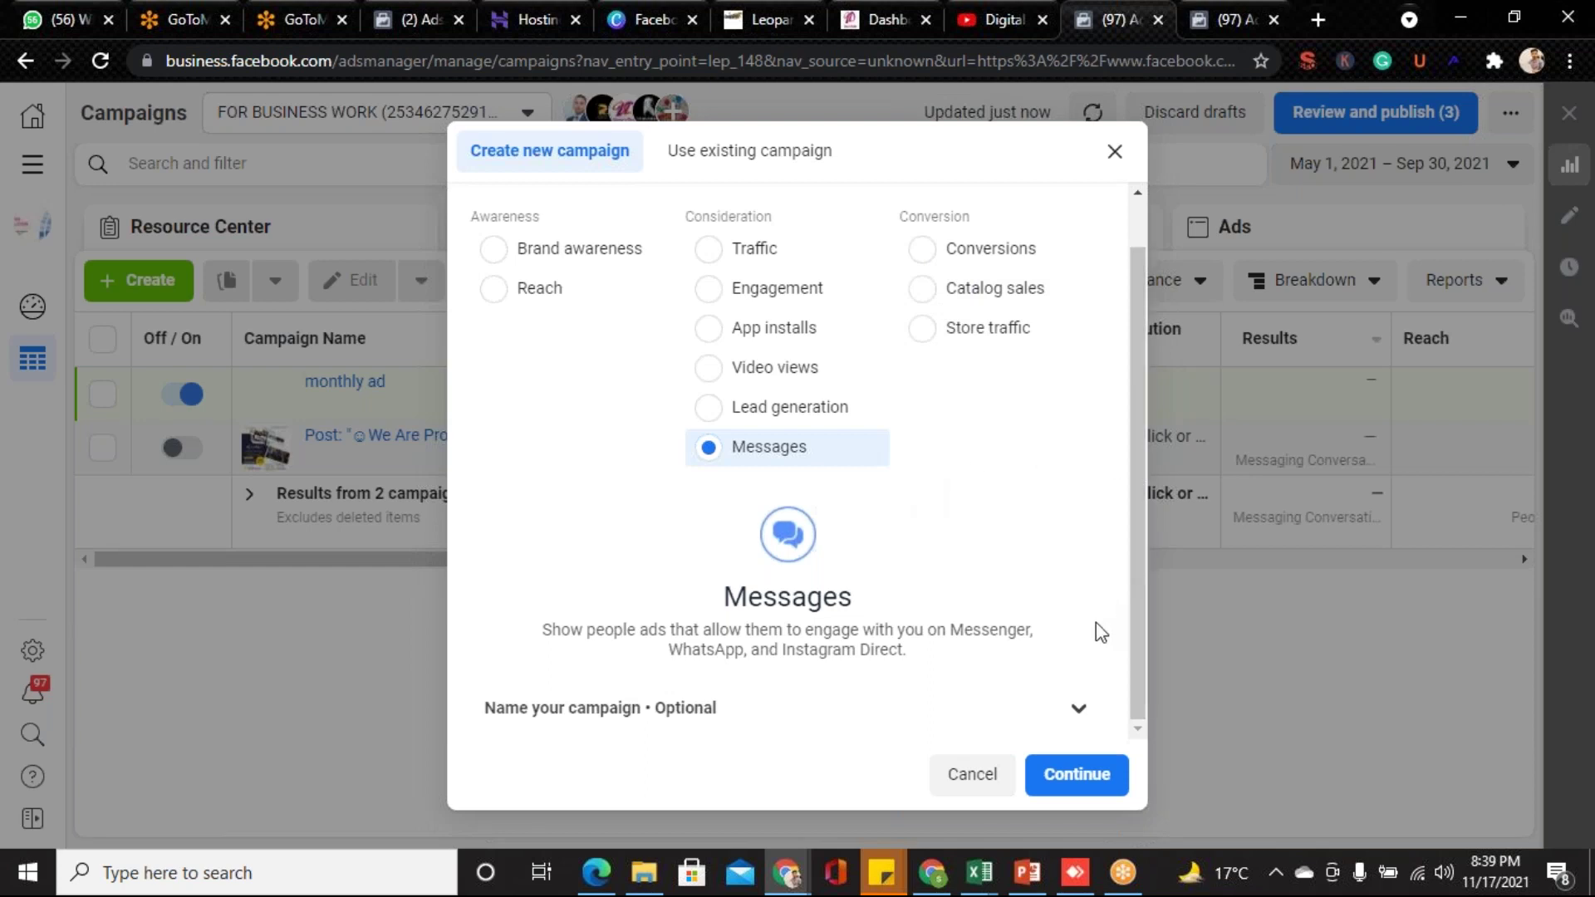
- Name the campaign 'get message theaqeel 17 nov', the ad set 'punjab aud male' and the ad 'images'
{"action": "left_click", "coordinate": [1076, 708]}
{"action": "left_click_drag", "start_coordinate": [1139, 491], "coordinate": [1130, 690]}
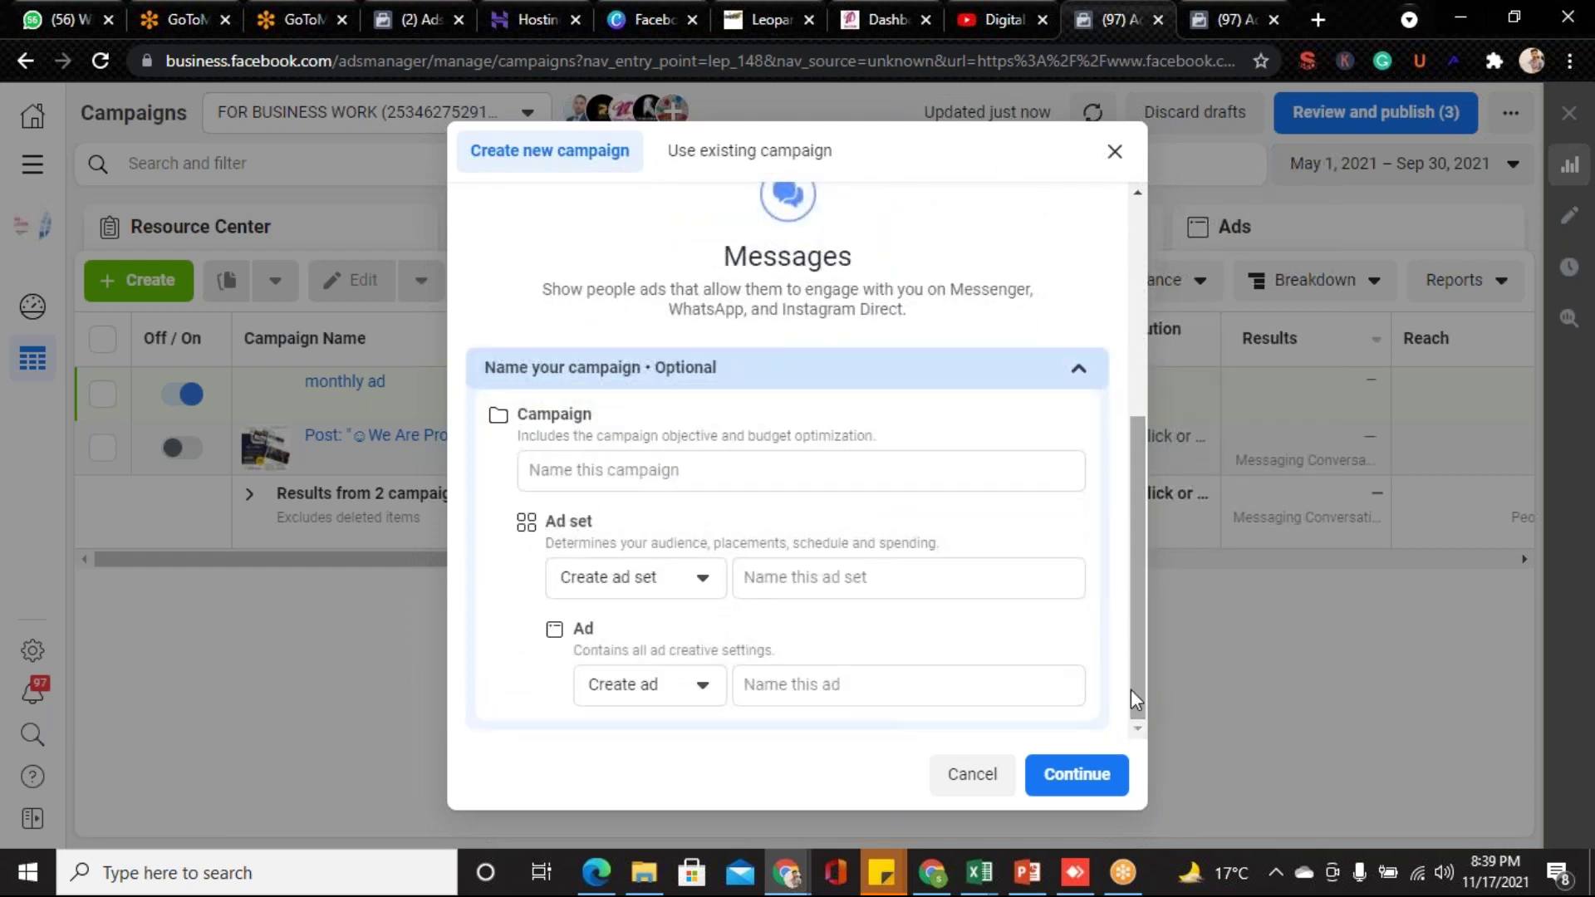
{"action": "left_click", "coordinate": [619, 483]}
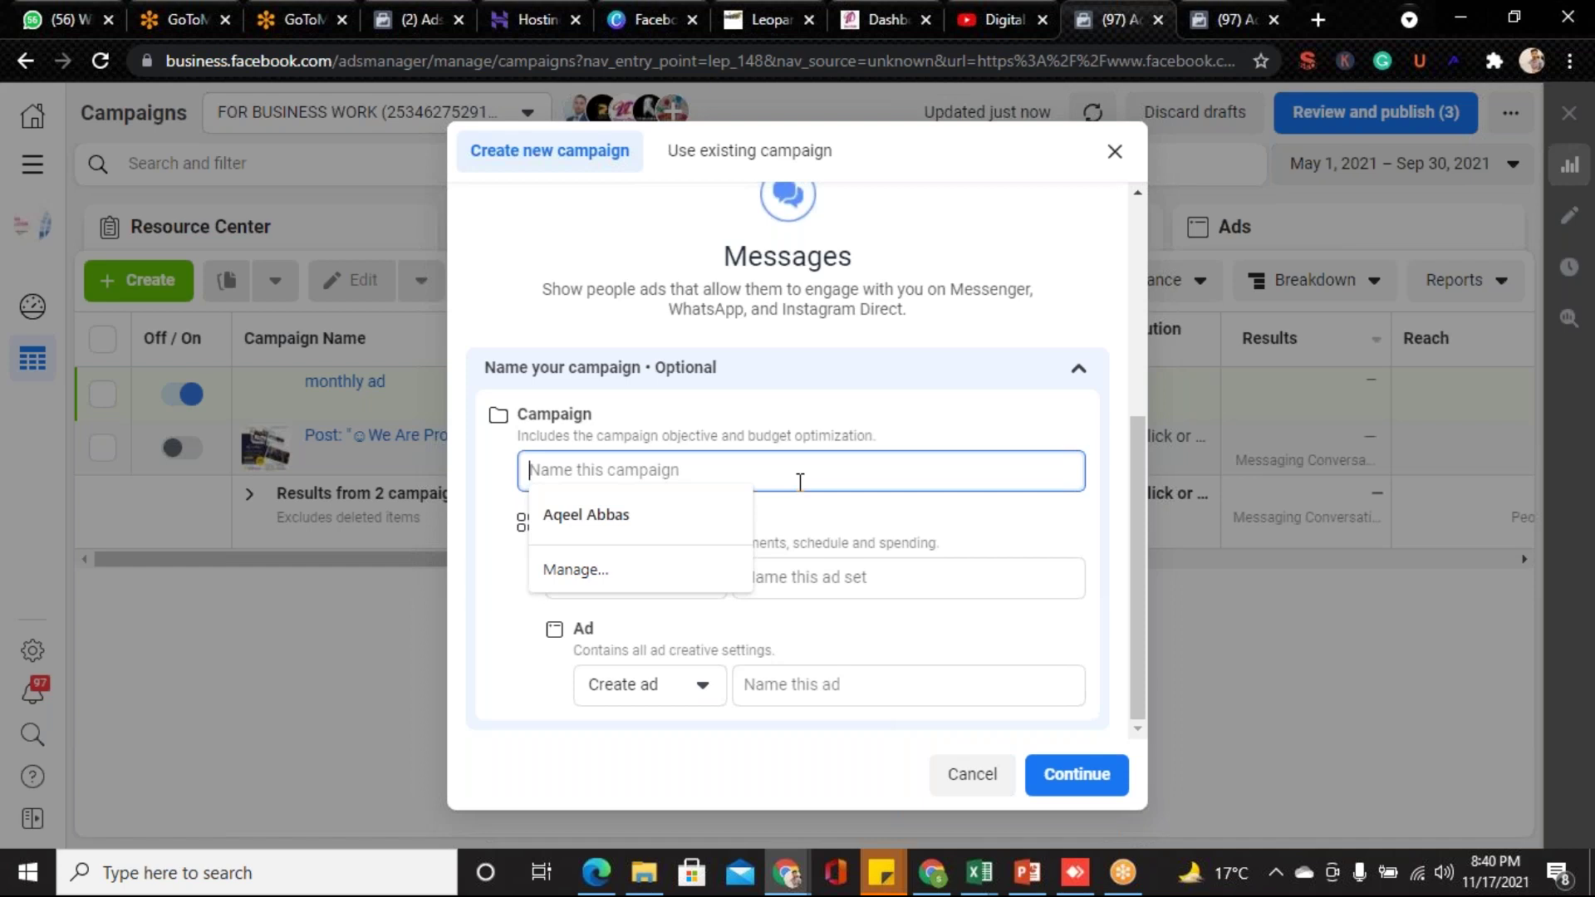
{"action": "type", "text": "get me"}
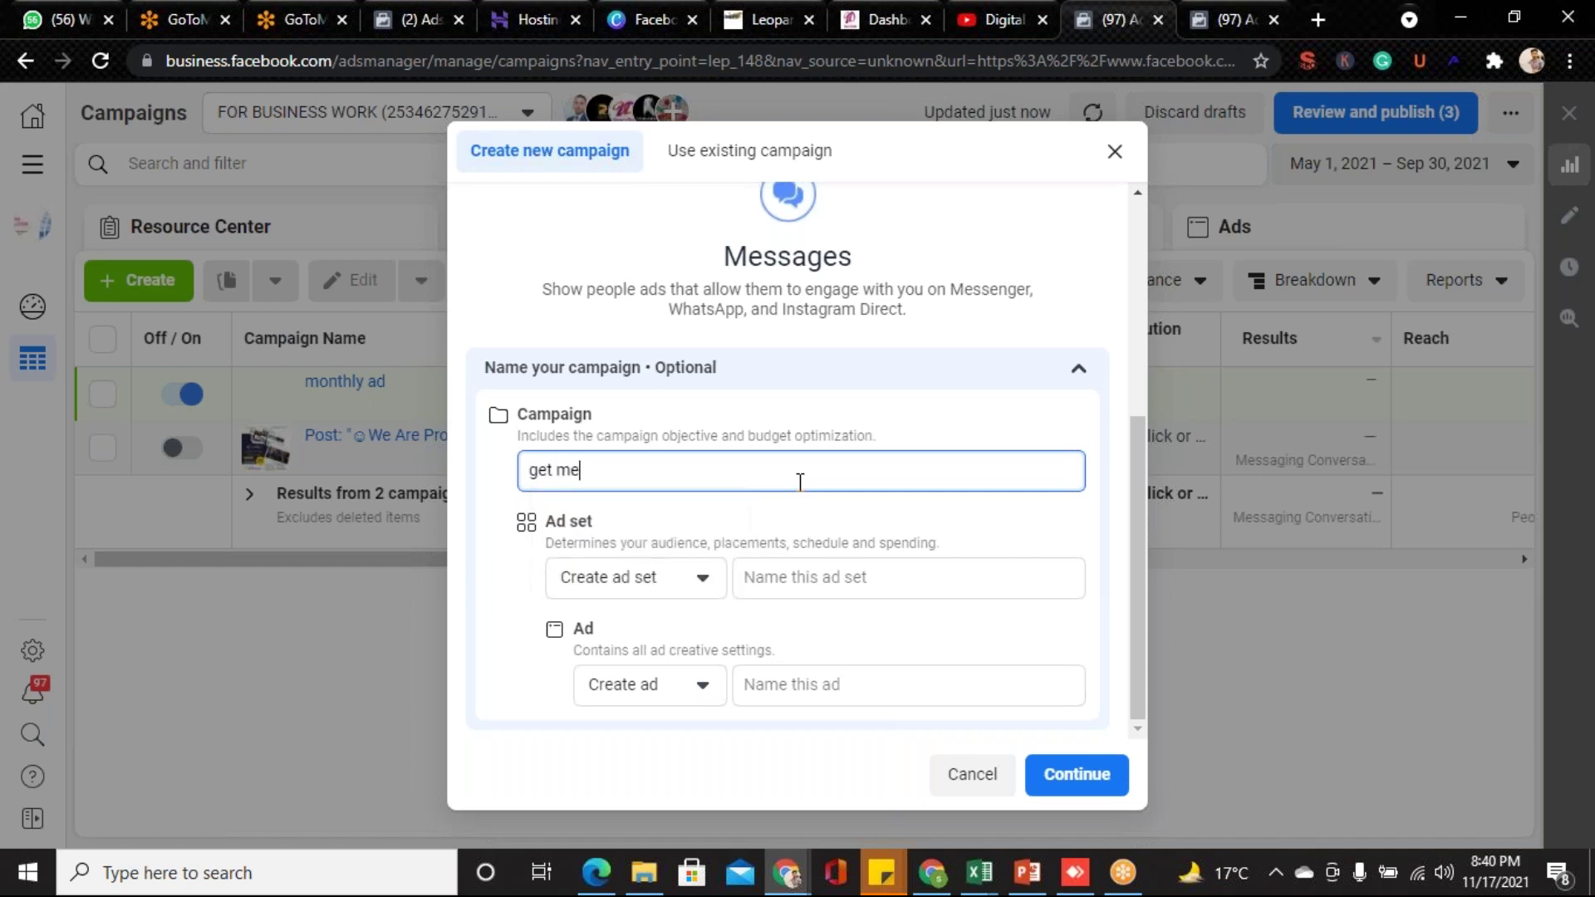
{"action": "type", "text": "ssage theaqeel 17 nov"}
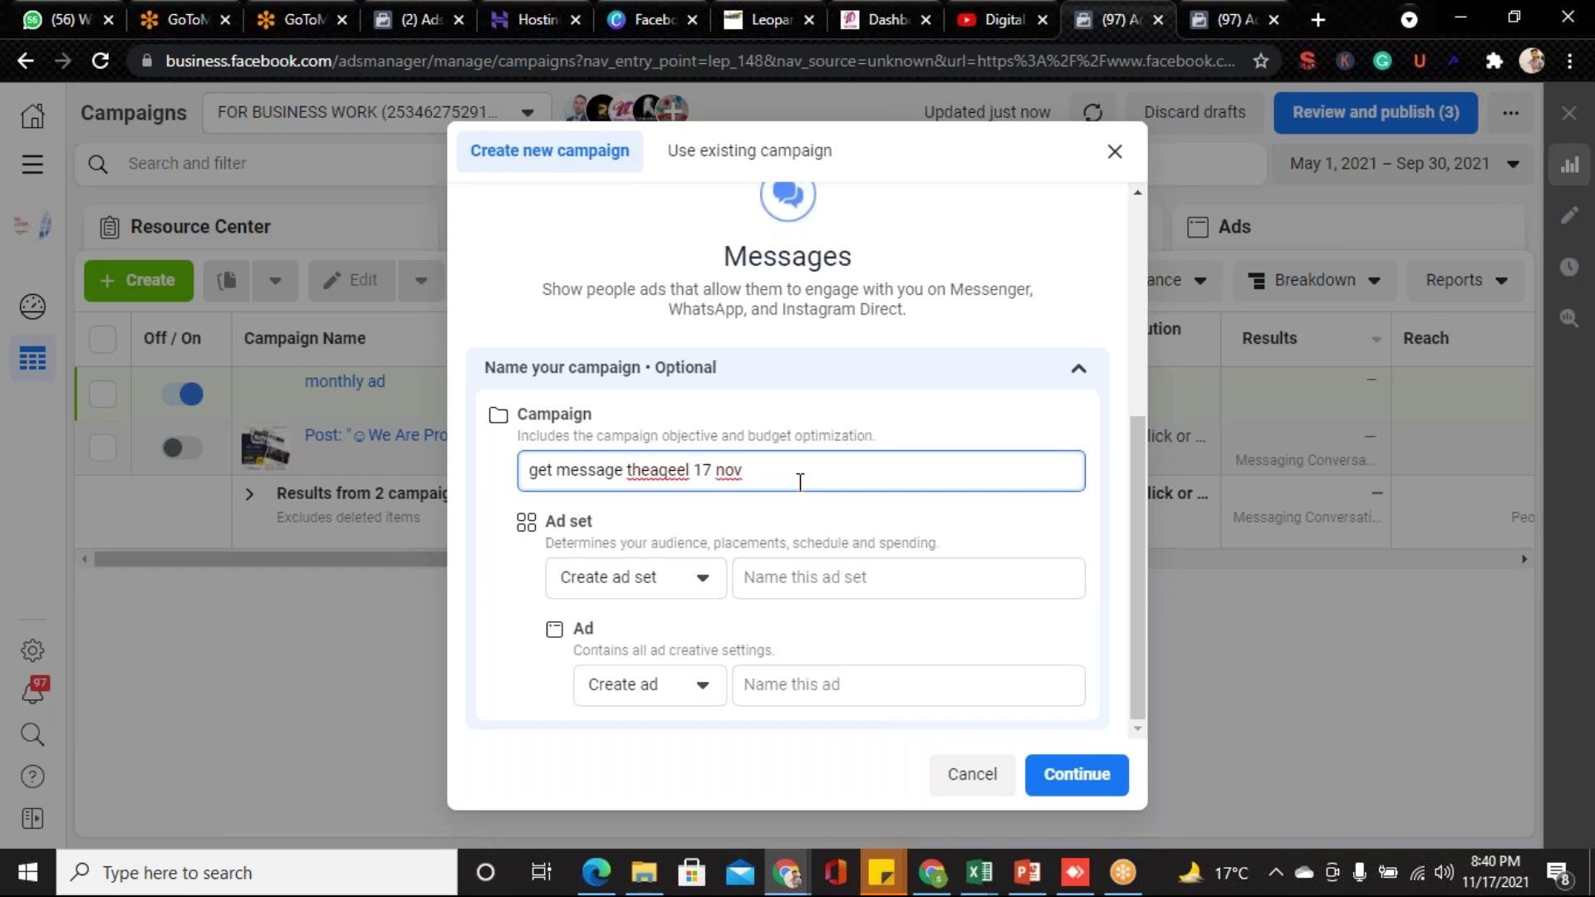
{"action": "left_click", "coordinate": [794, 579]}
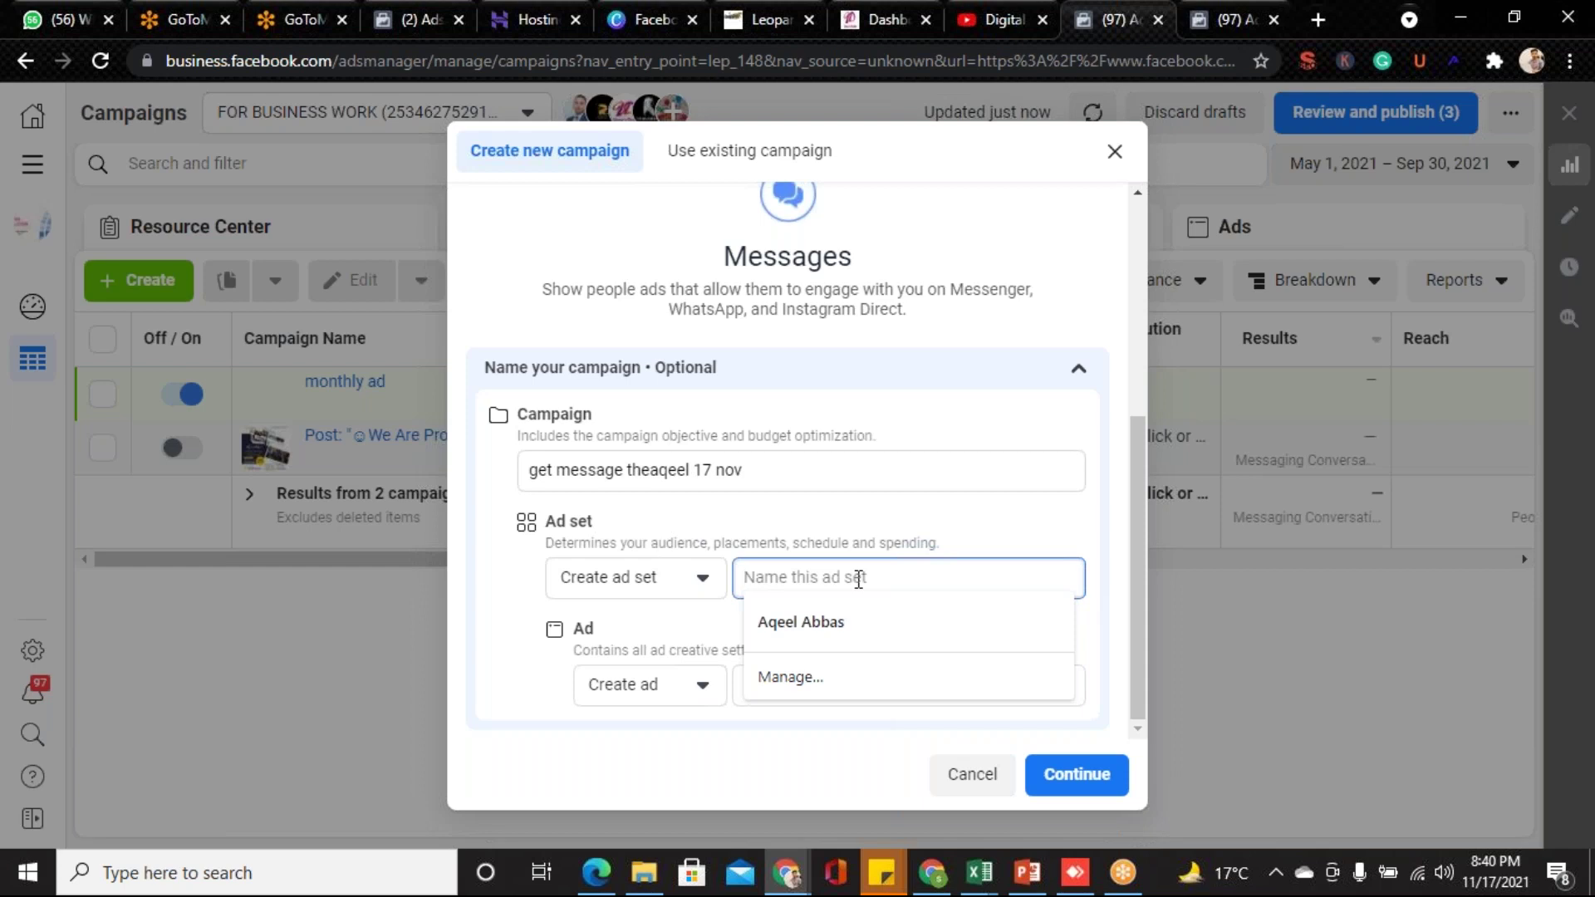
{"action": "type", "text": "p"}
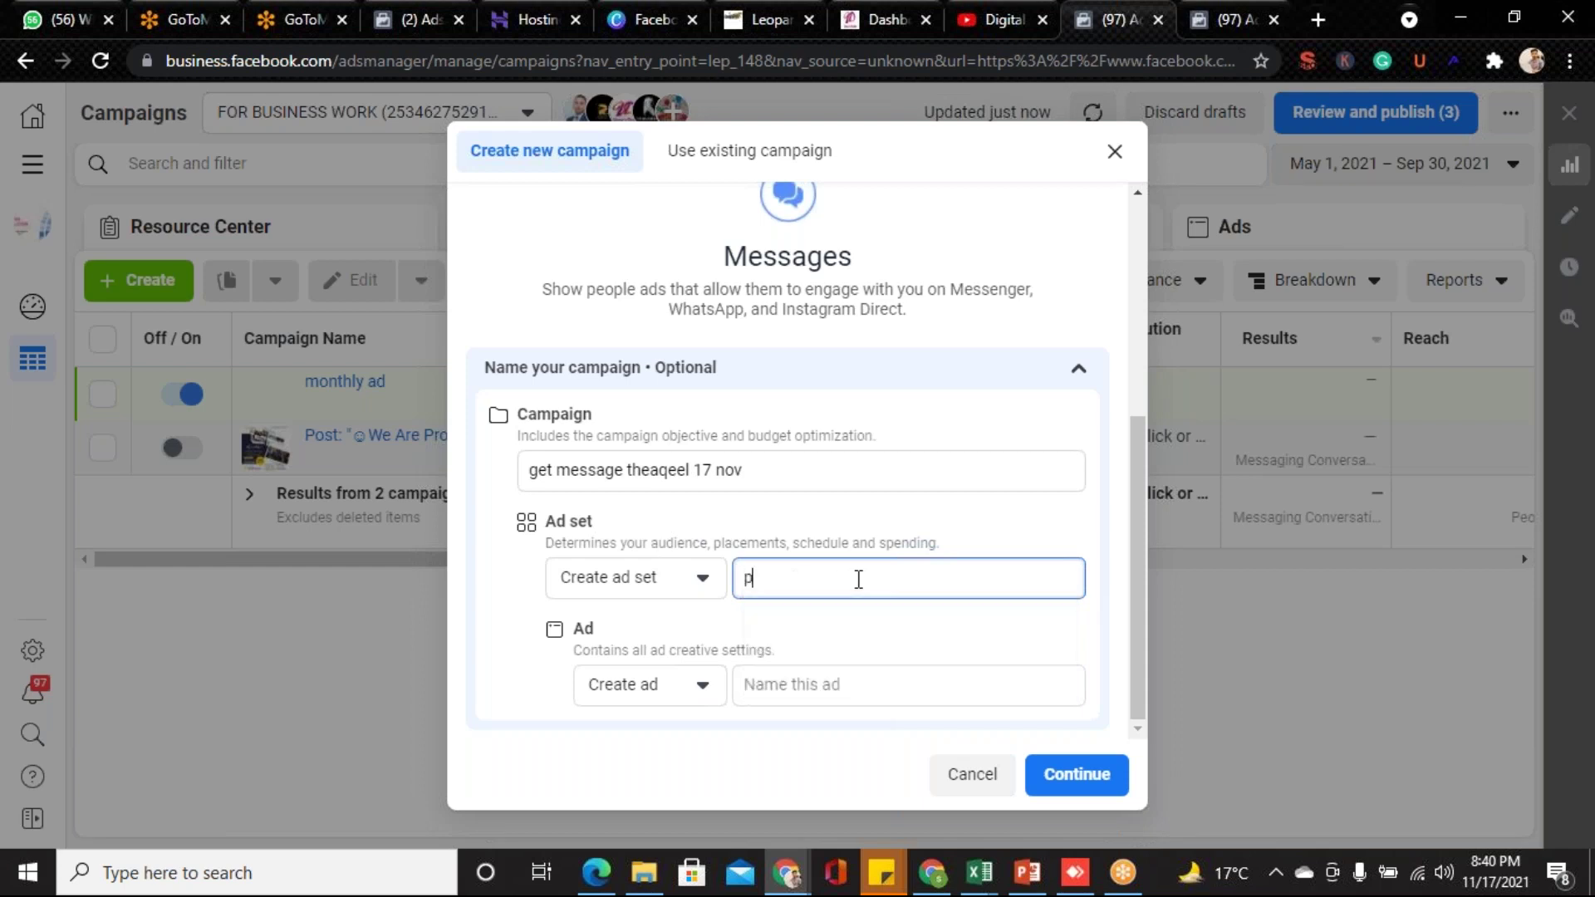
{"action": "type", "text": "unjab aud male"}
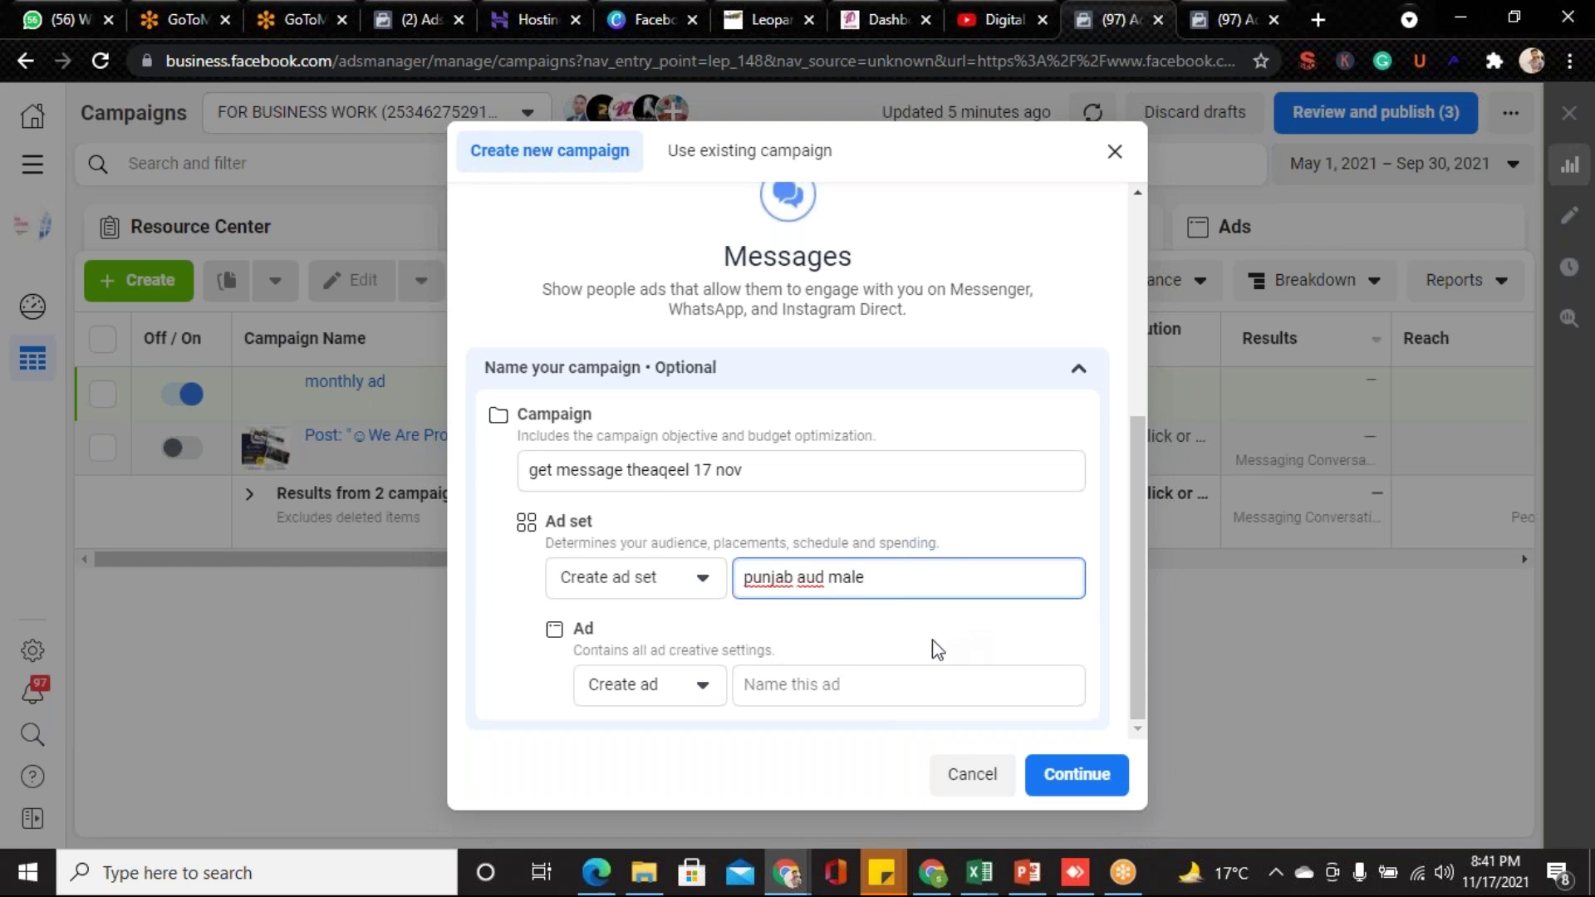
{"action": "left_click", "coordinate": [821, 678]}
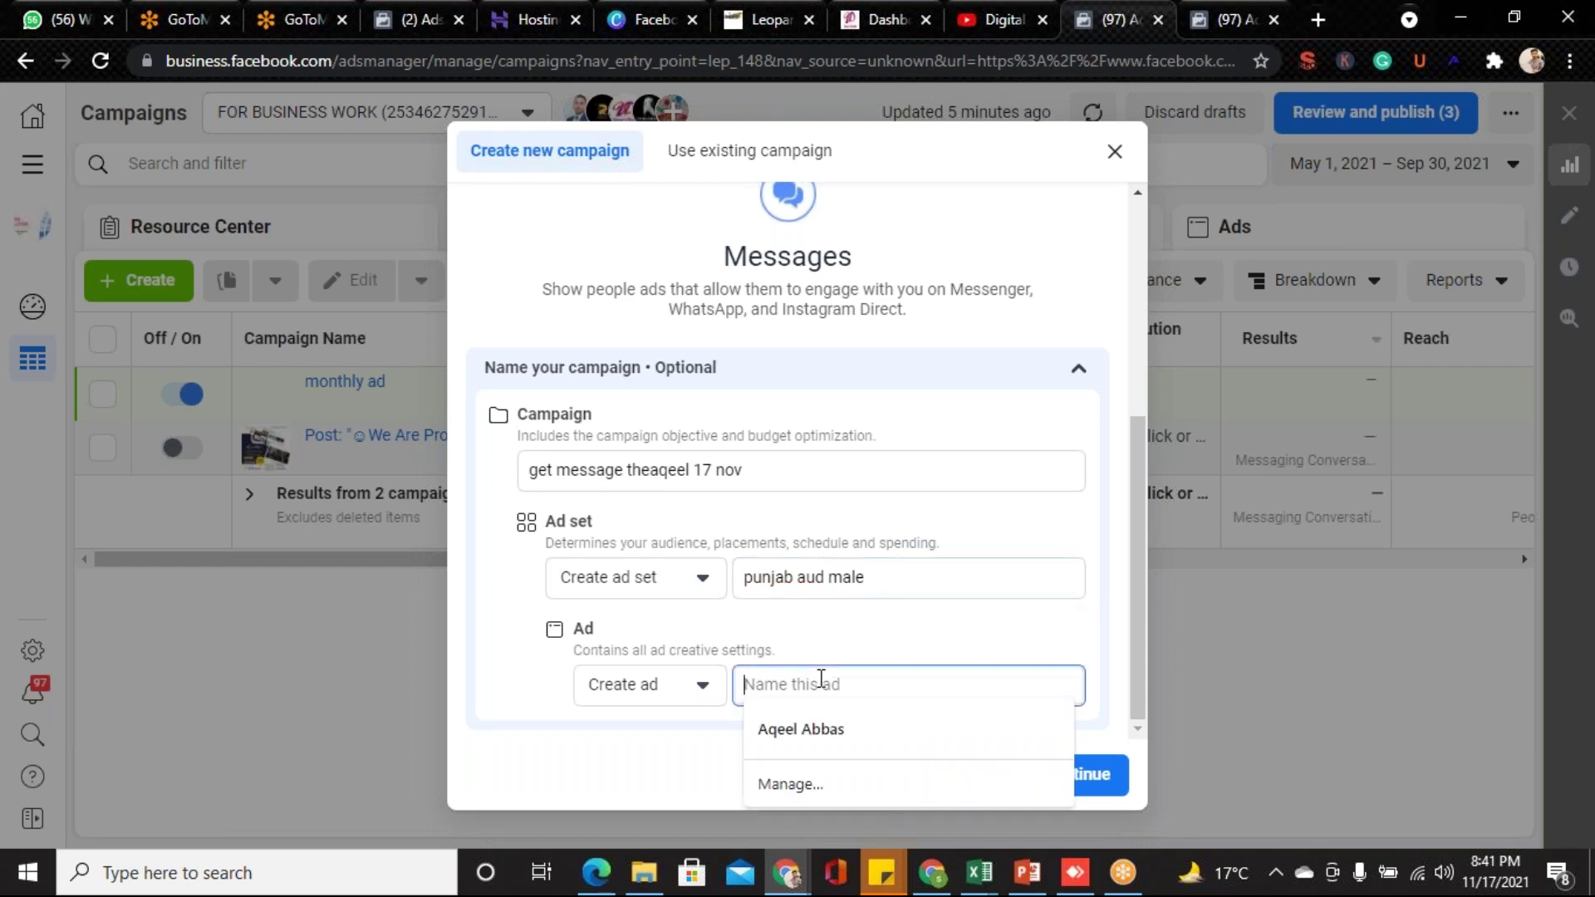
{"action": "type", "text": "images"}
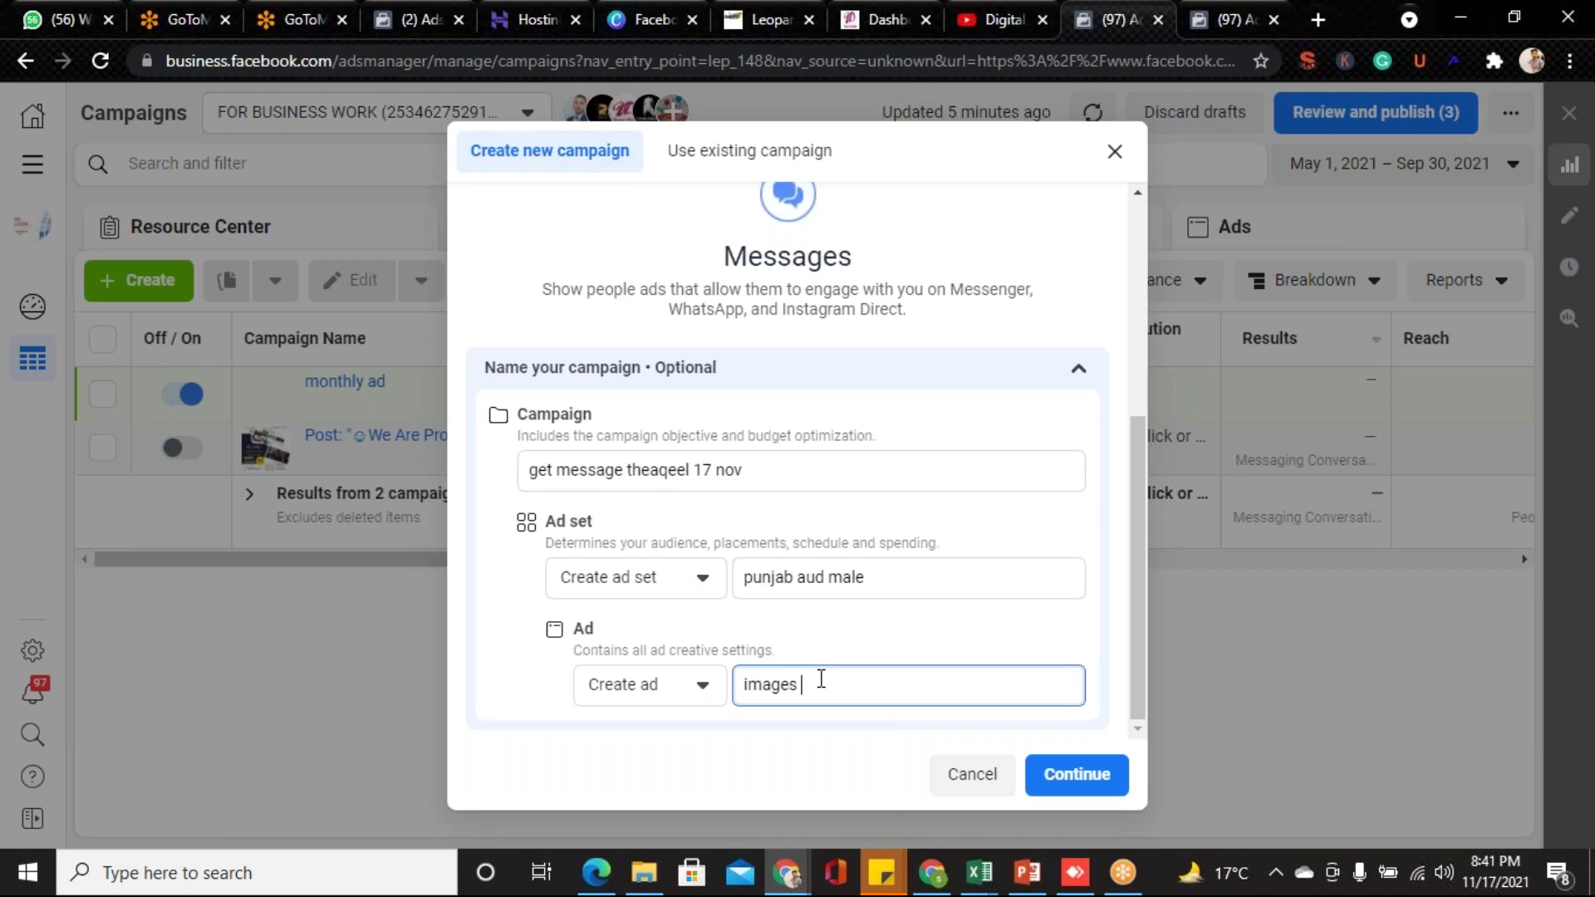
{"action": "left_click", "coordinate": [1077, 781]}
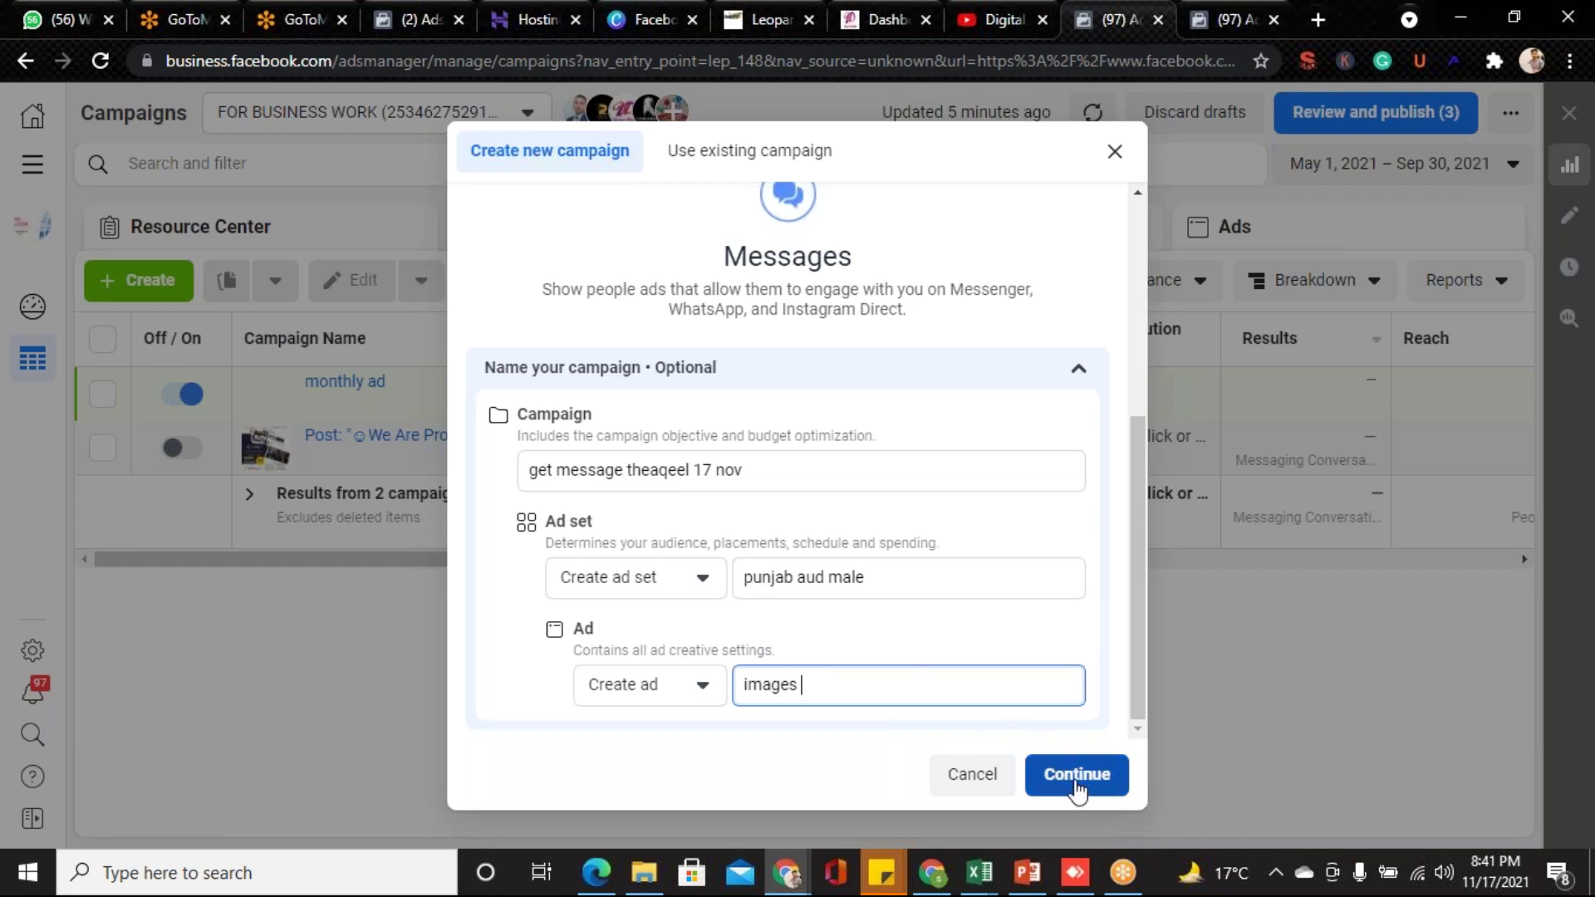
- Create the draft campaign and open the 'punjab aud male' ad set's settings and actions menu
{"action": "left_click", "coordinate": [1077, 781]}
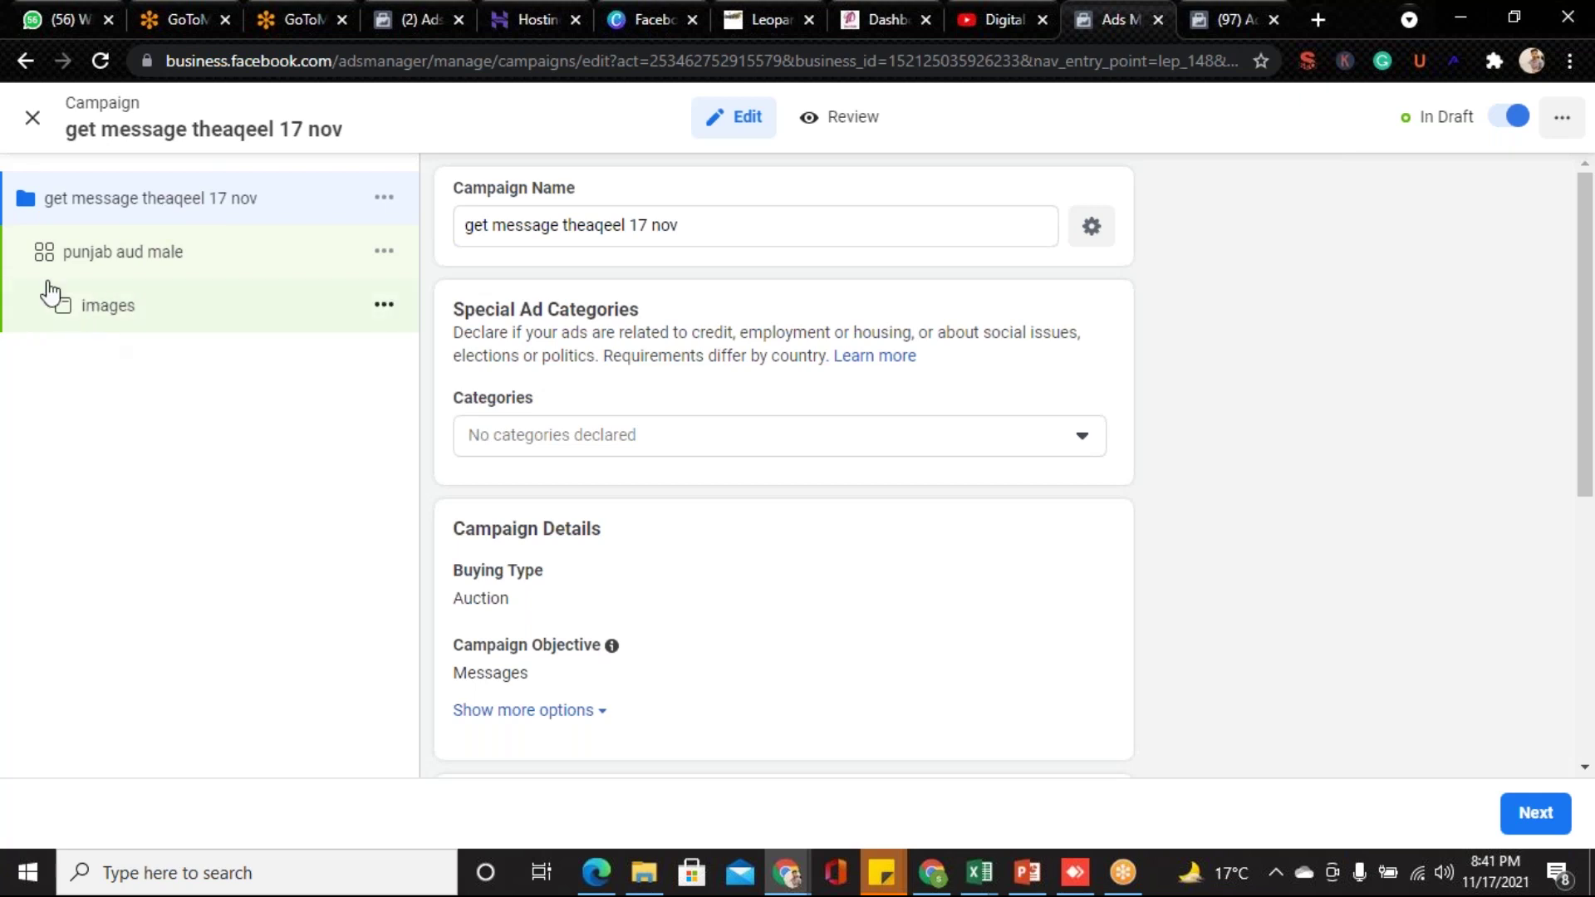
{"action": "right_click", "coordinate": [156, 250]}
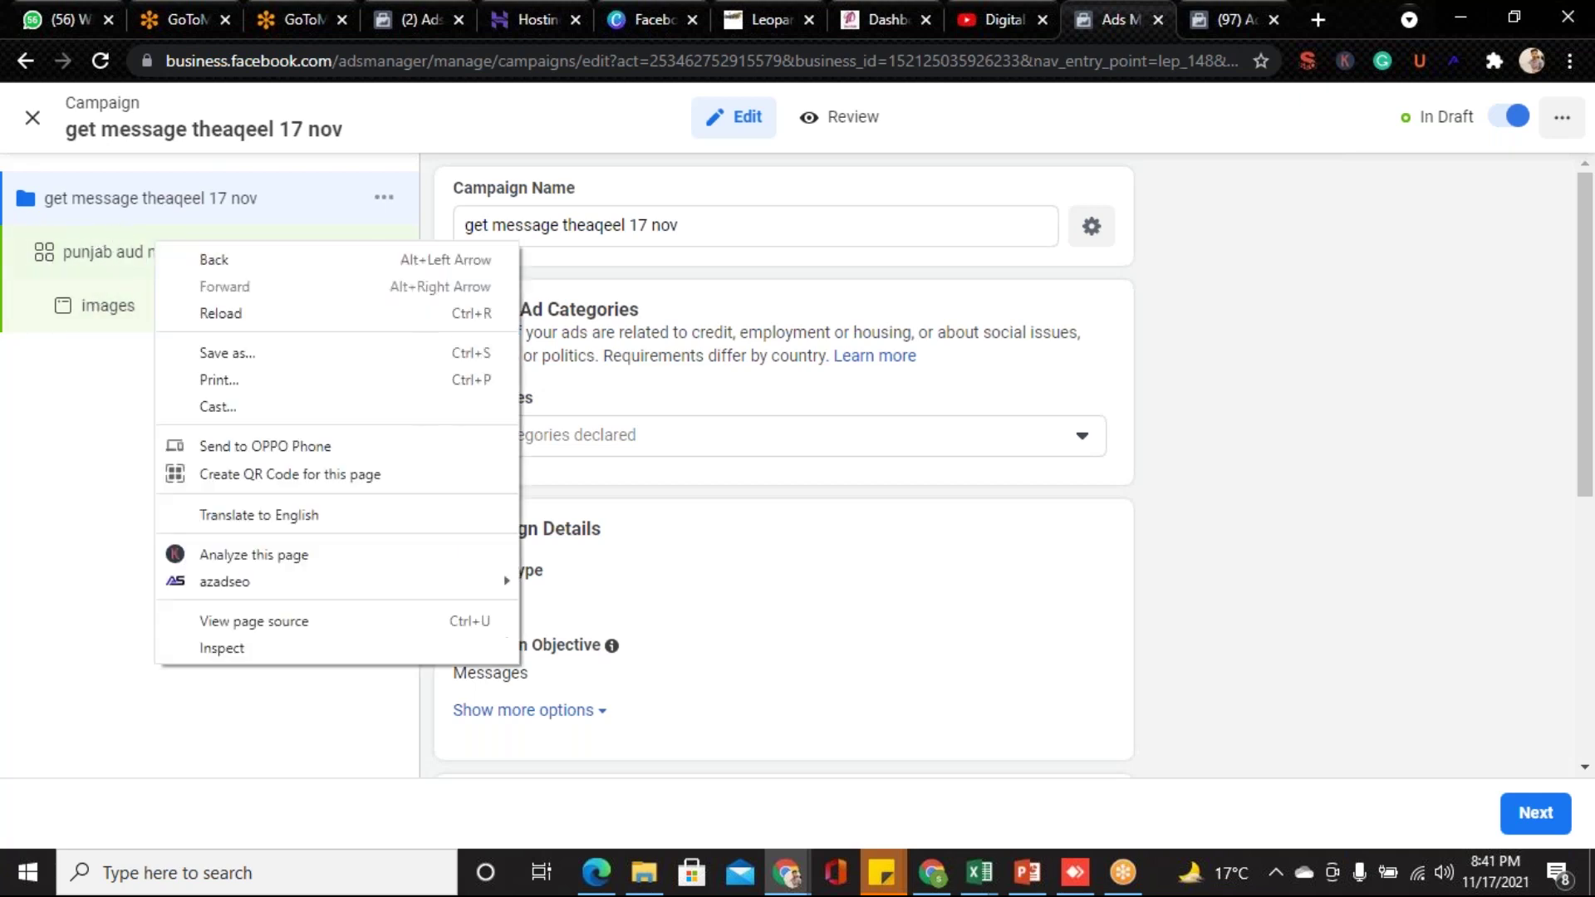
{"action": "left_click", "coordinate": [116, 254]}
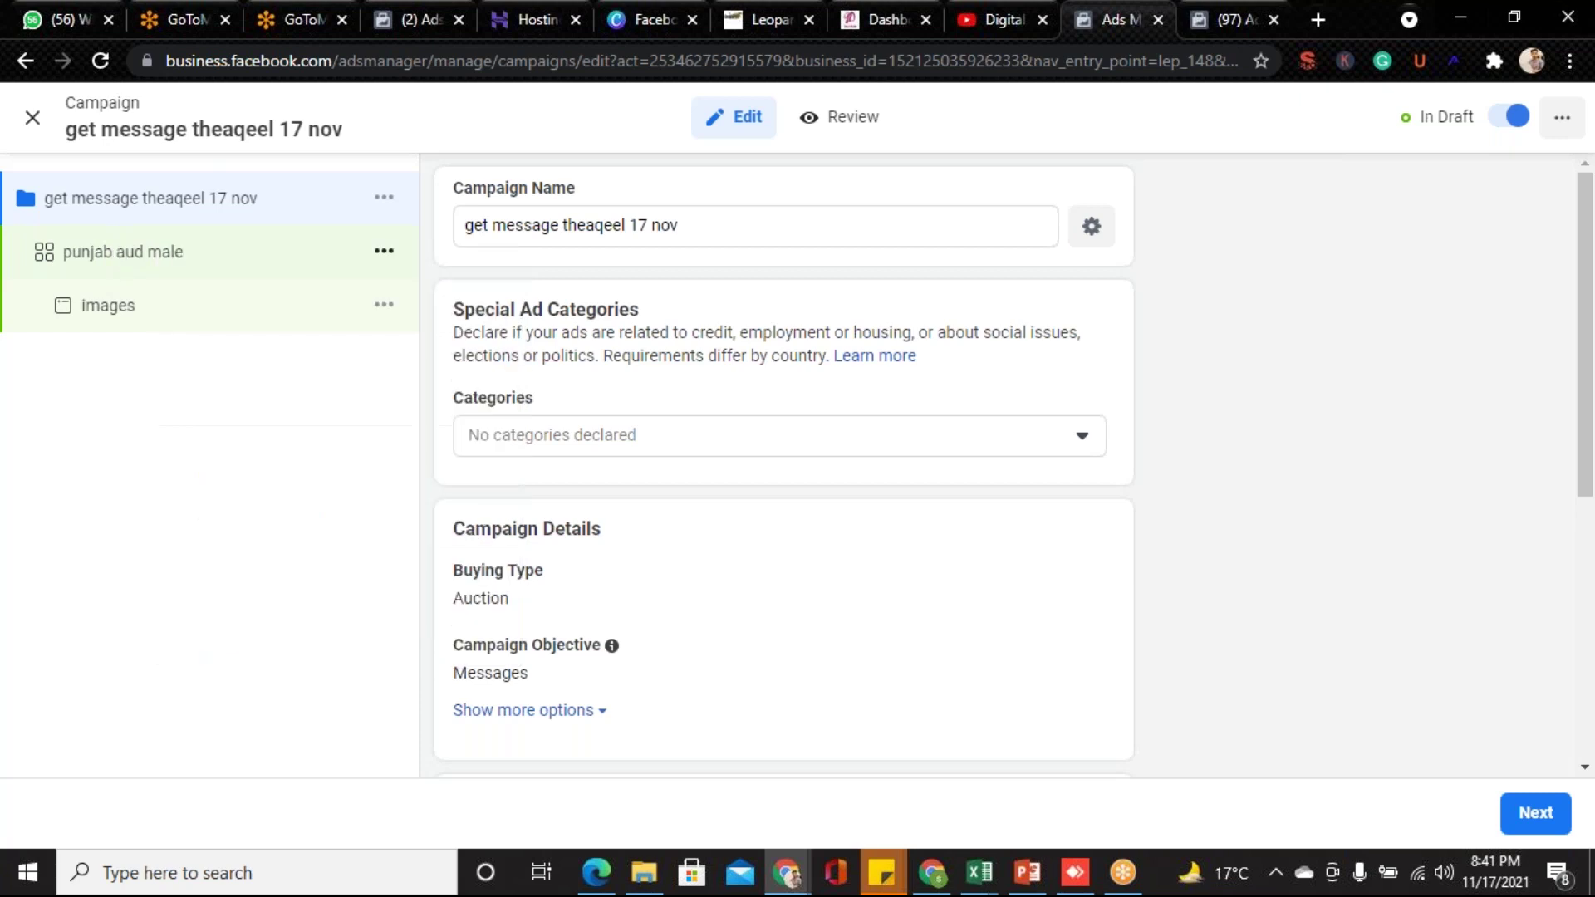
{"action": "left_click", "coordinate": [383, 258]}
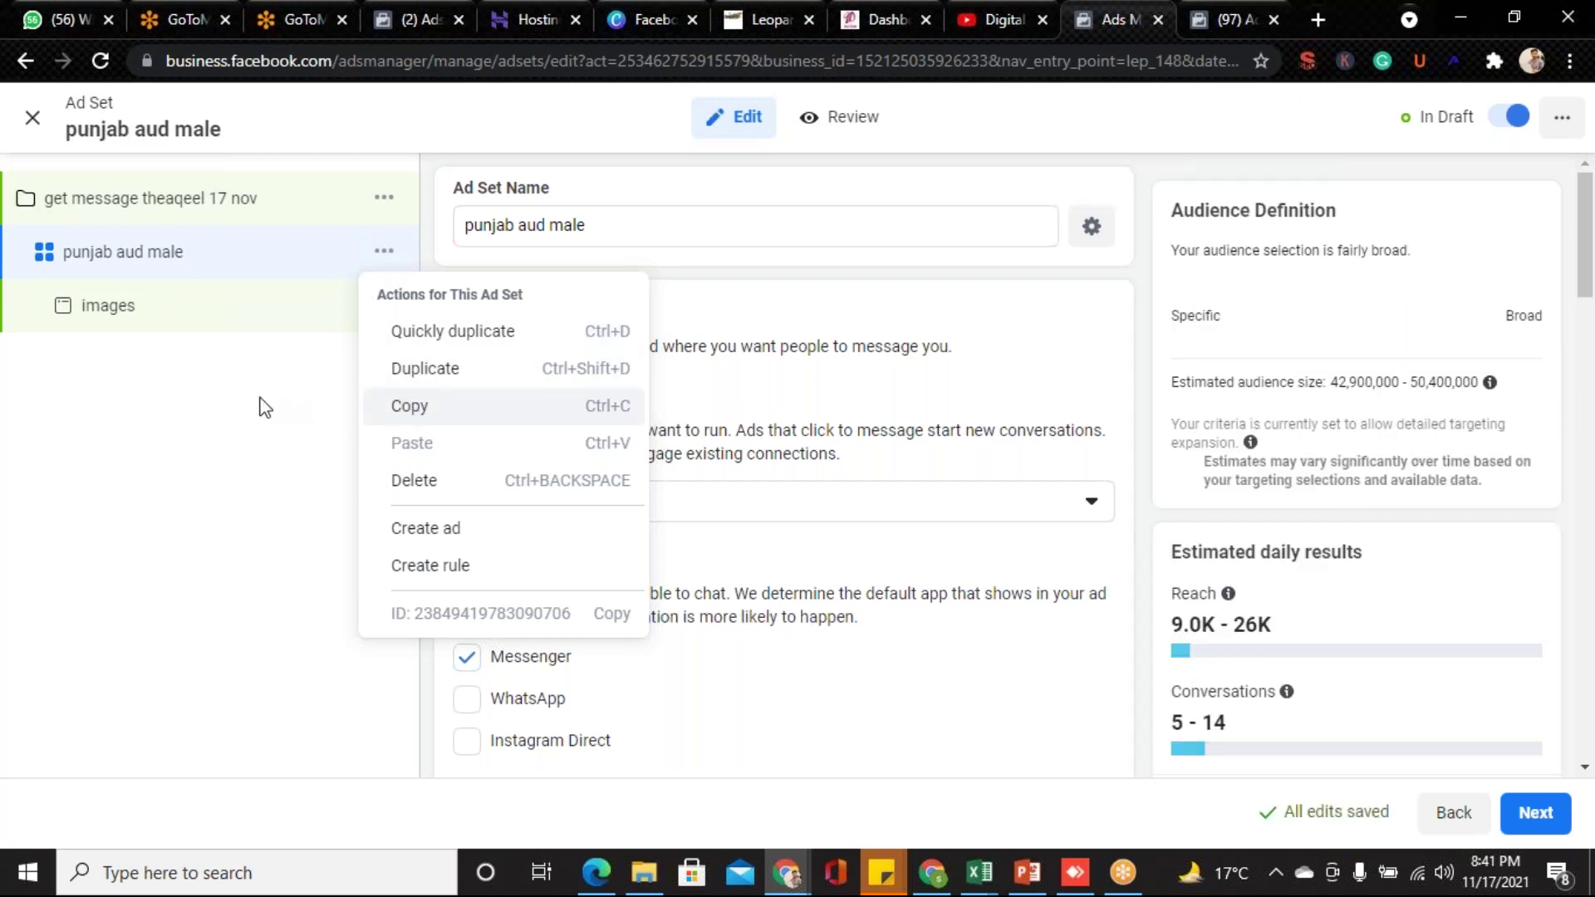
- Close the ad set actions menu and keep Click to Message as the ad type
{"action": "left_click", "coordinate": [256, 407]}
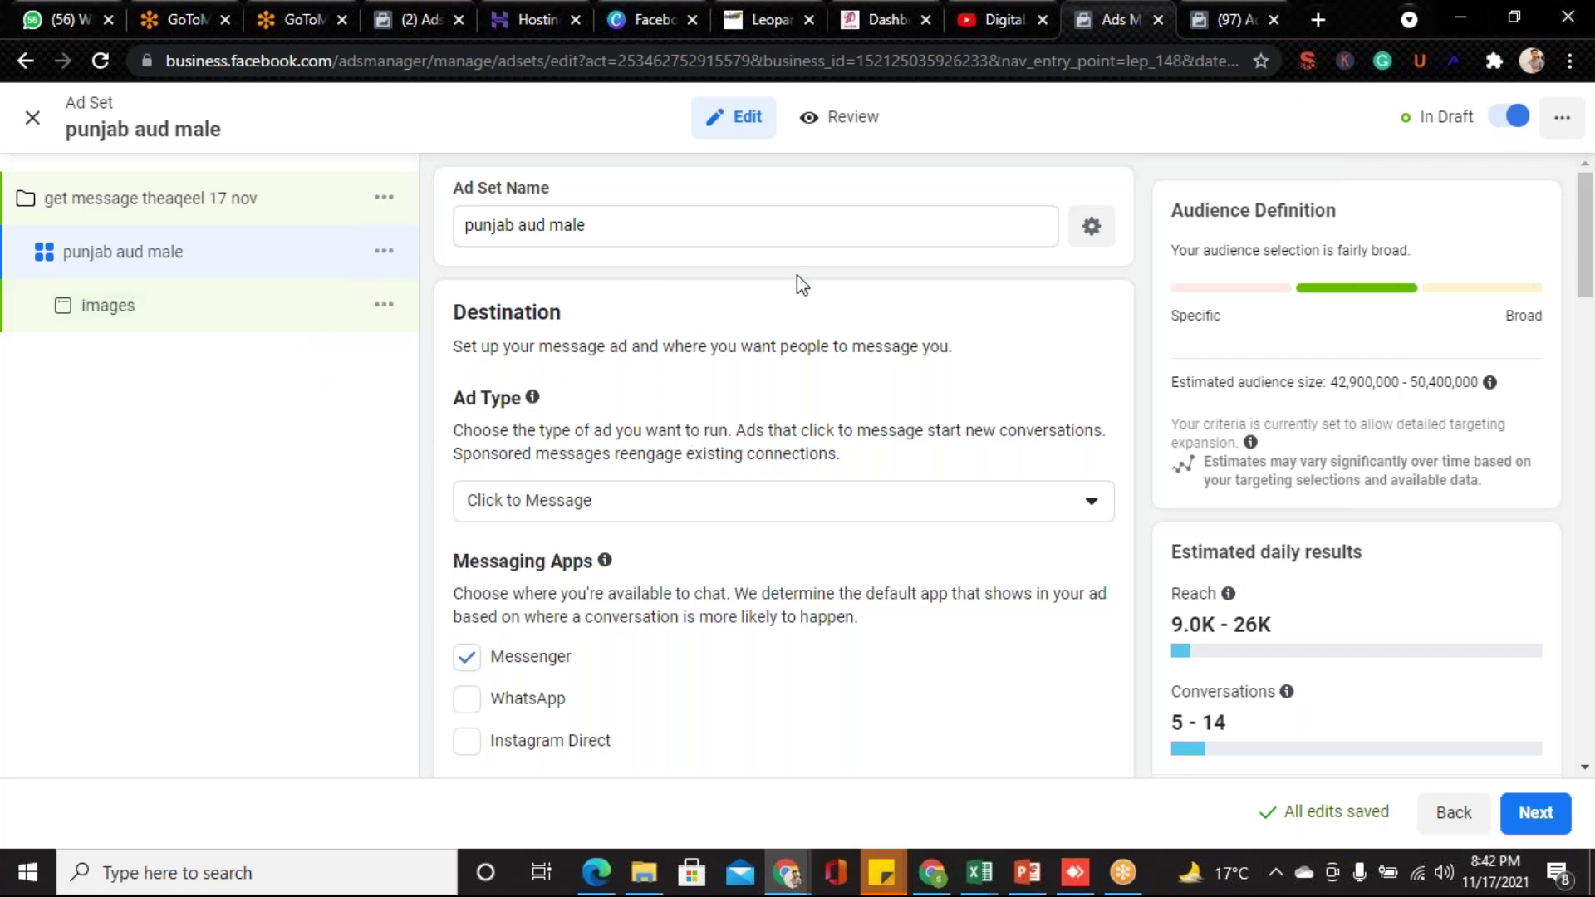
{"action": "left_click", "coordinate": [820, 507]}
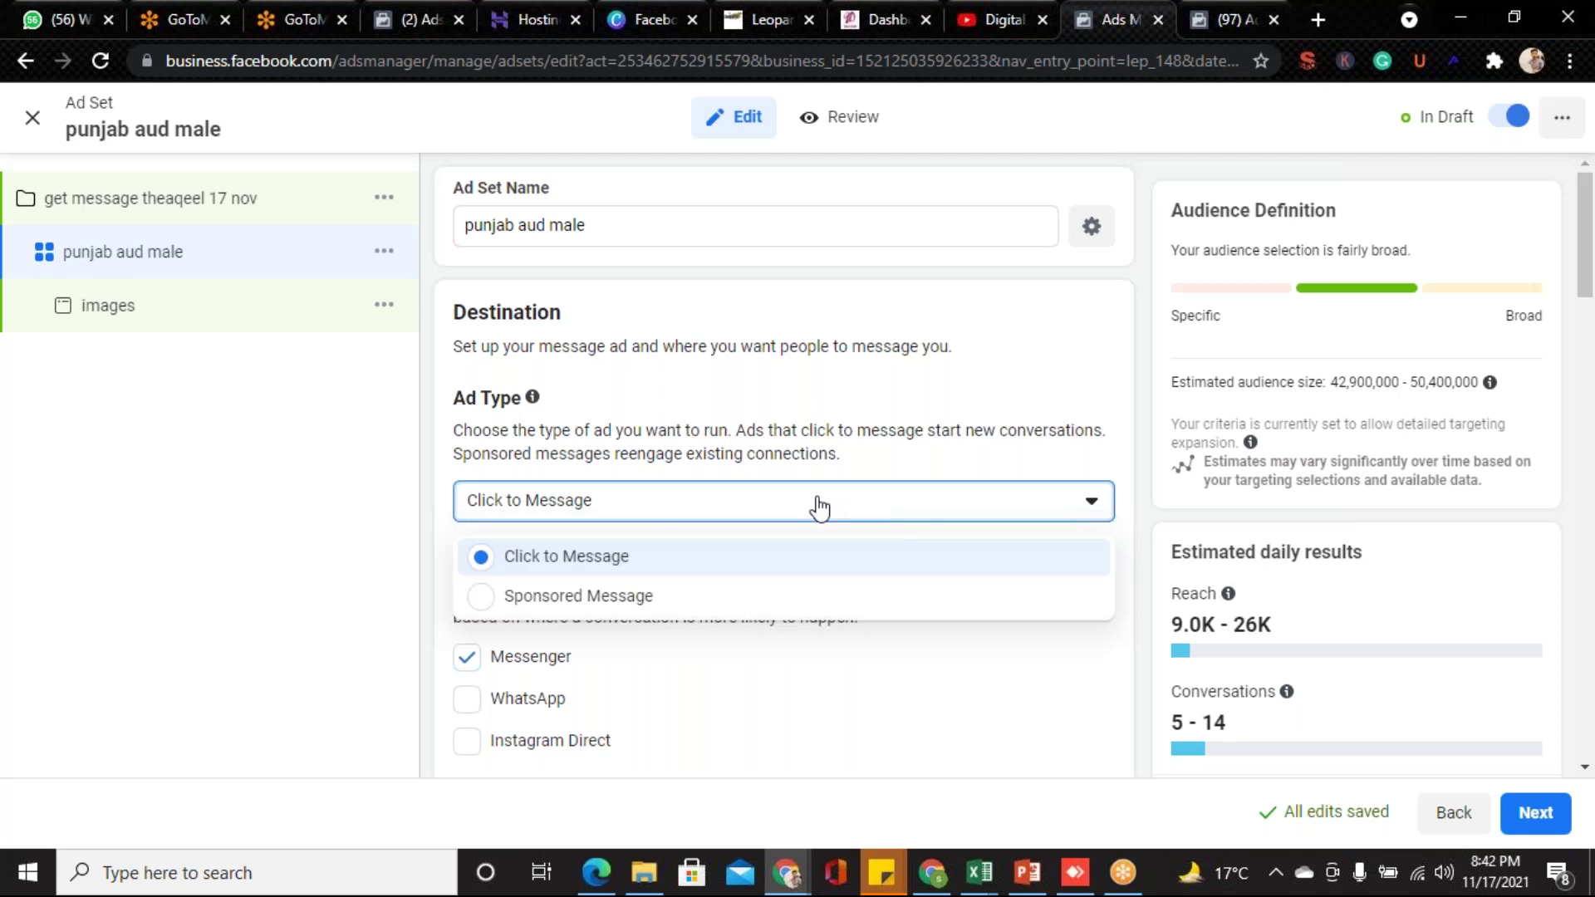
{"action": "left_click", "coordinate": [820, 507]}
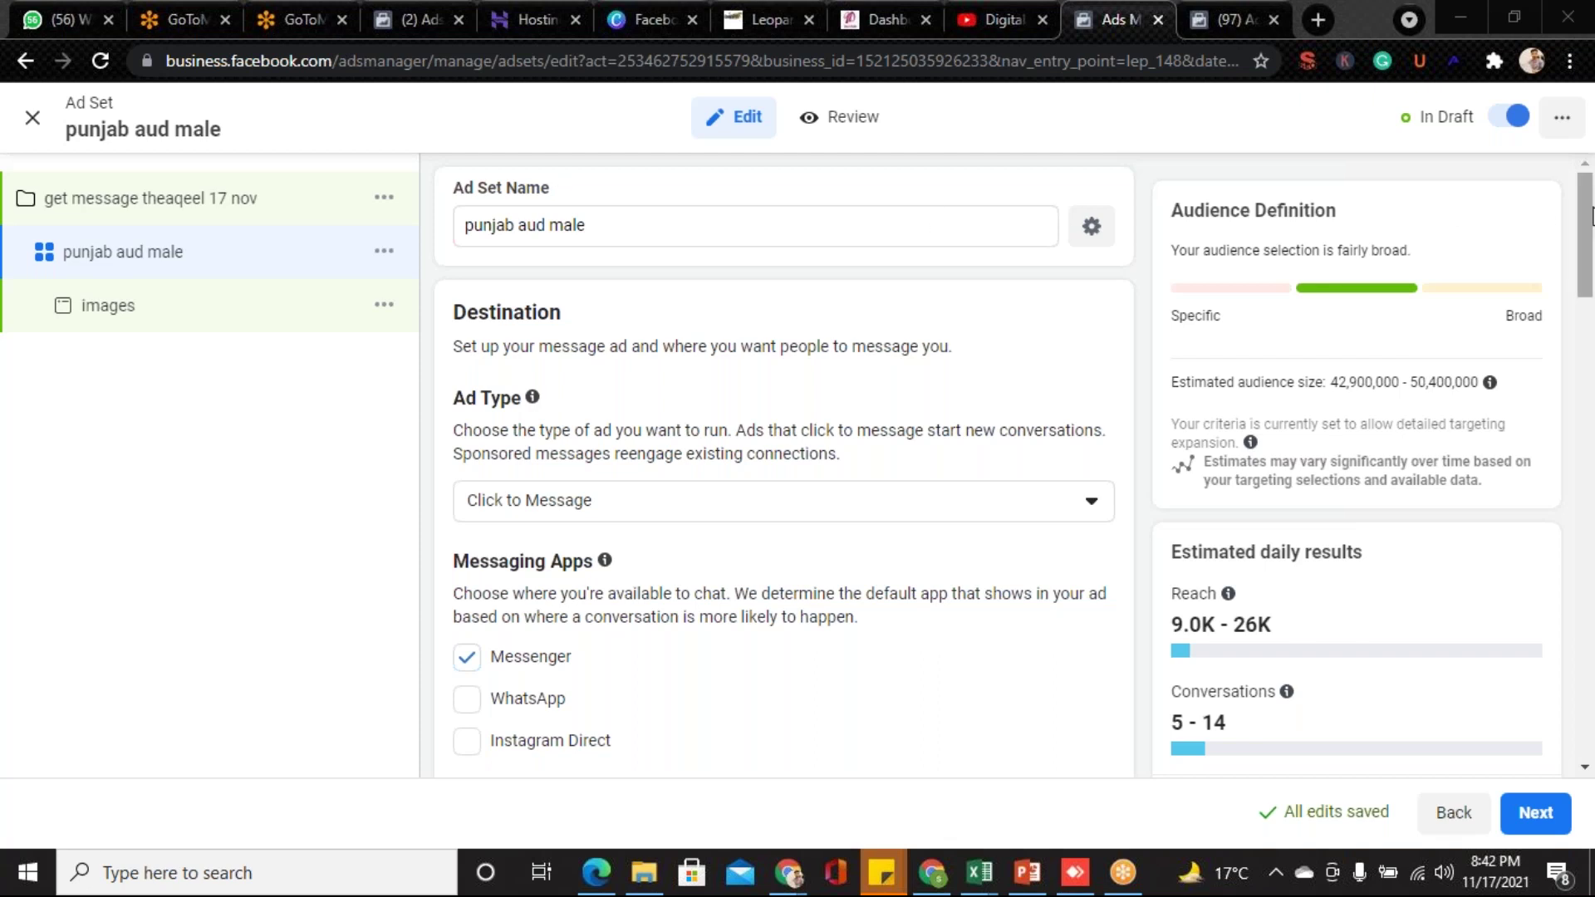
{"action": "left_click_drag", "start_coordinate": [1592, 217], "coordinate": [1593, 264]}
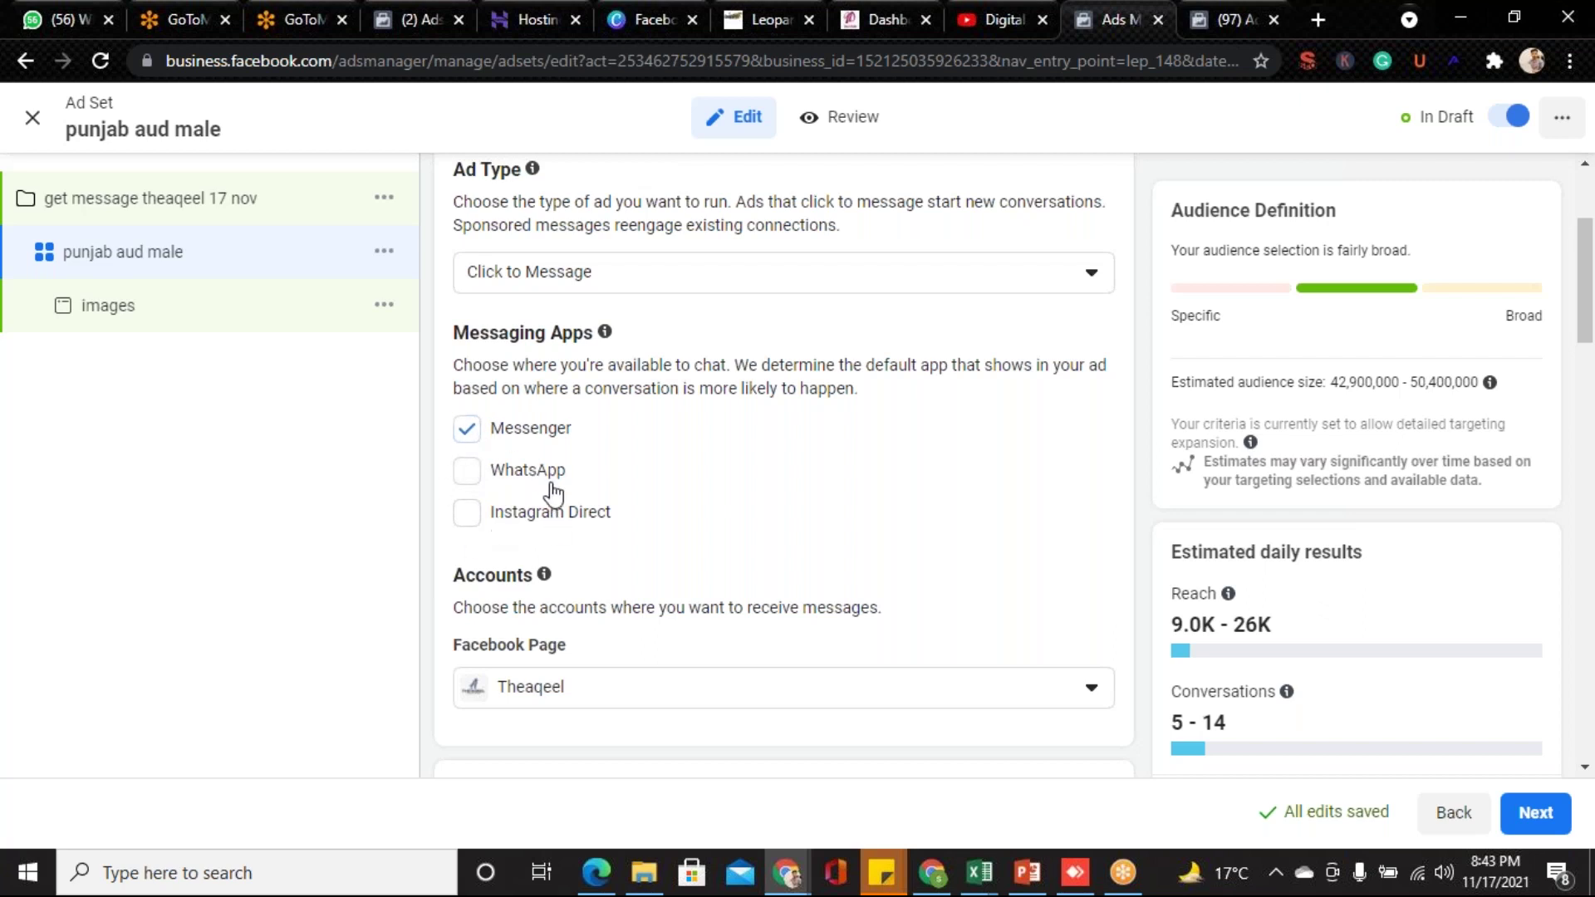
- Add WhatsApp and Instagram Direct as messaging apps alongside Messenger
{"action": "left_click", "coordinate": [464, 471]}
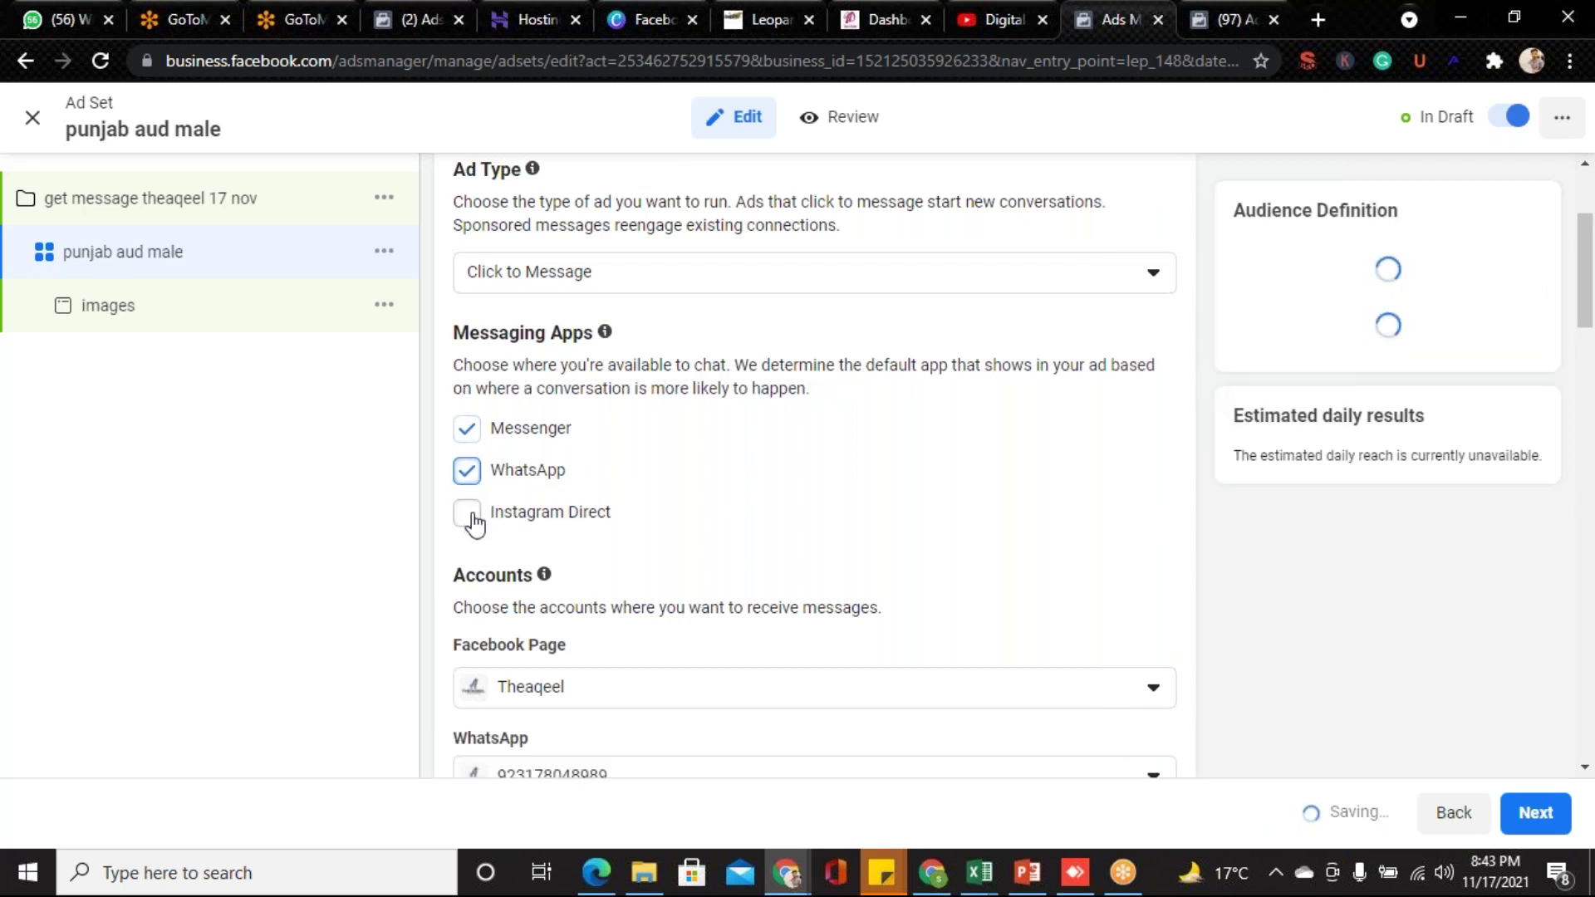
{"action": "left_click", "coordinate": [471, 520]}
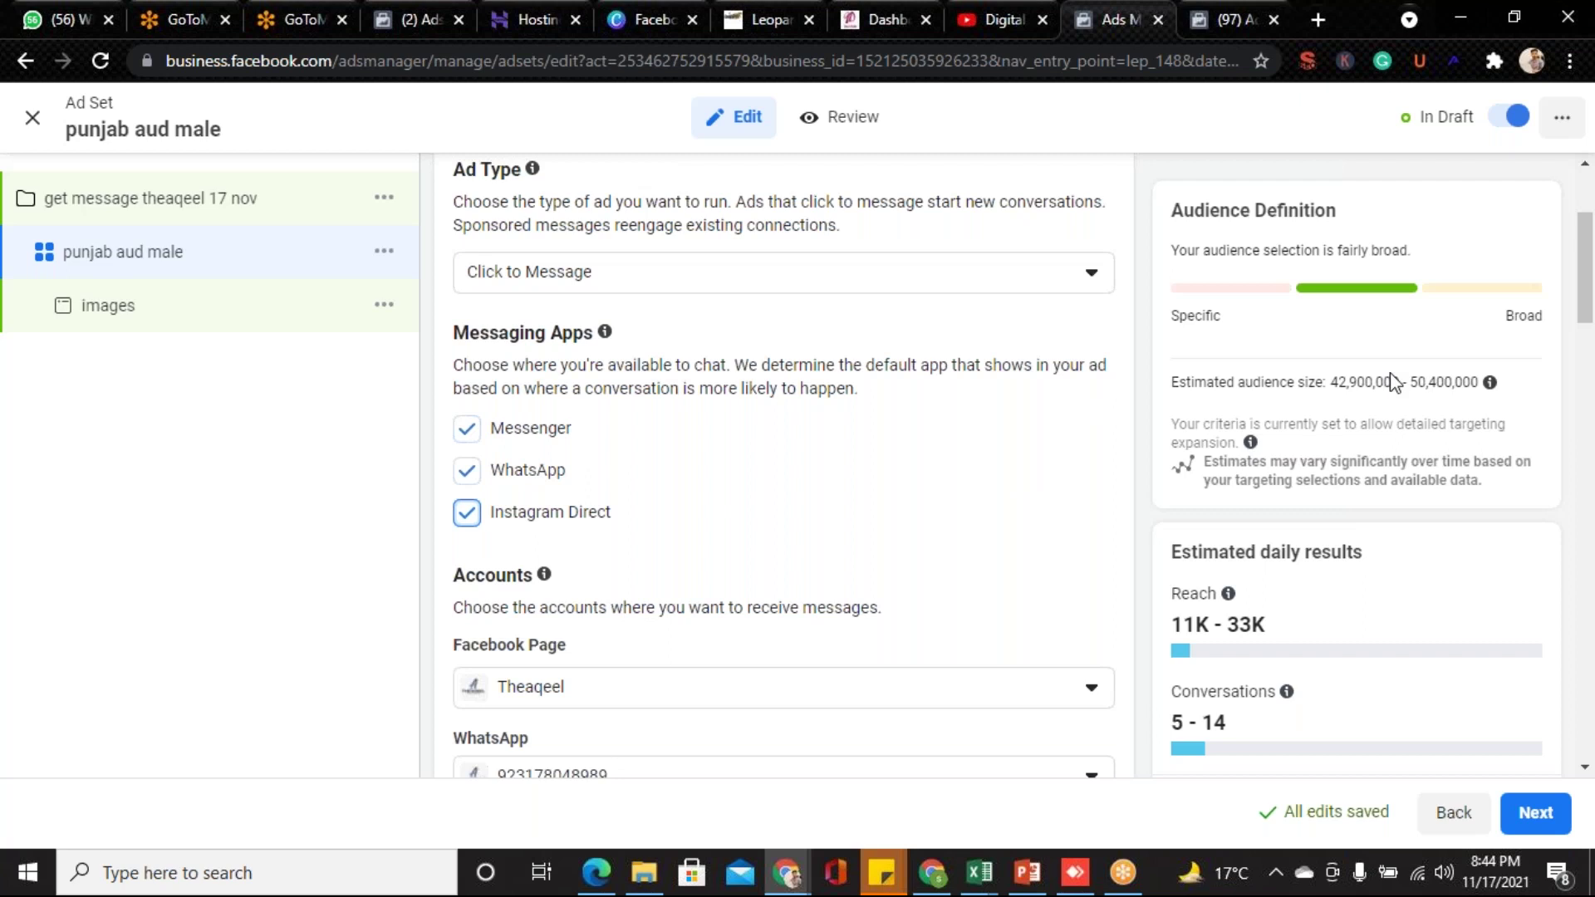
{"action": "left_click_drag", "start_coordinate": [1590, 236], "coordinate": [1590, 277]}
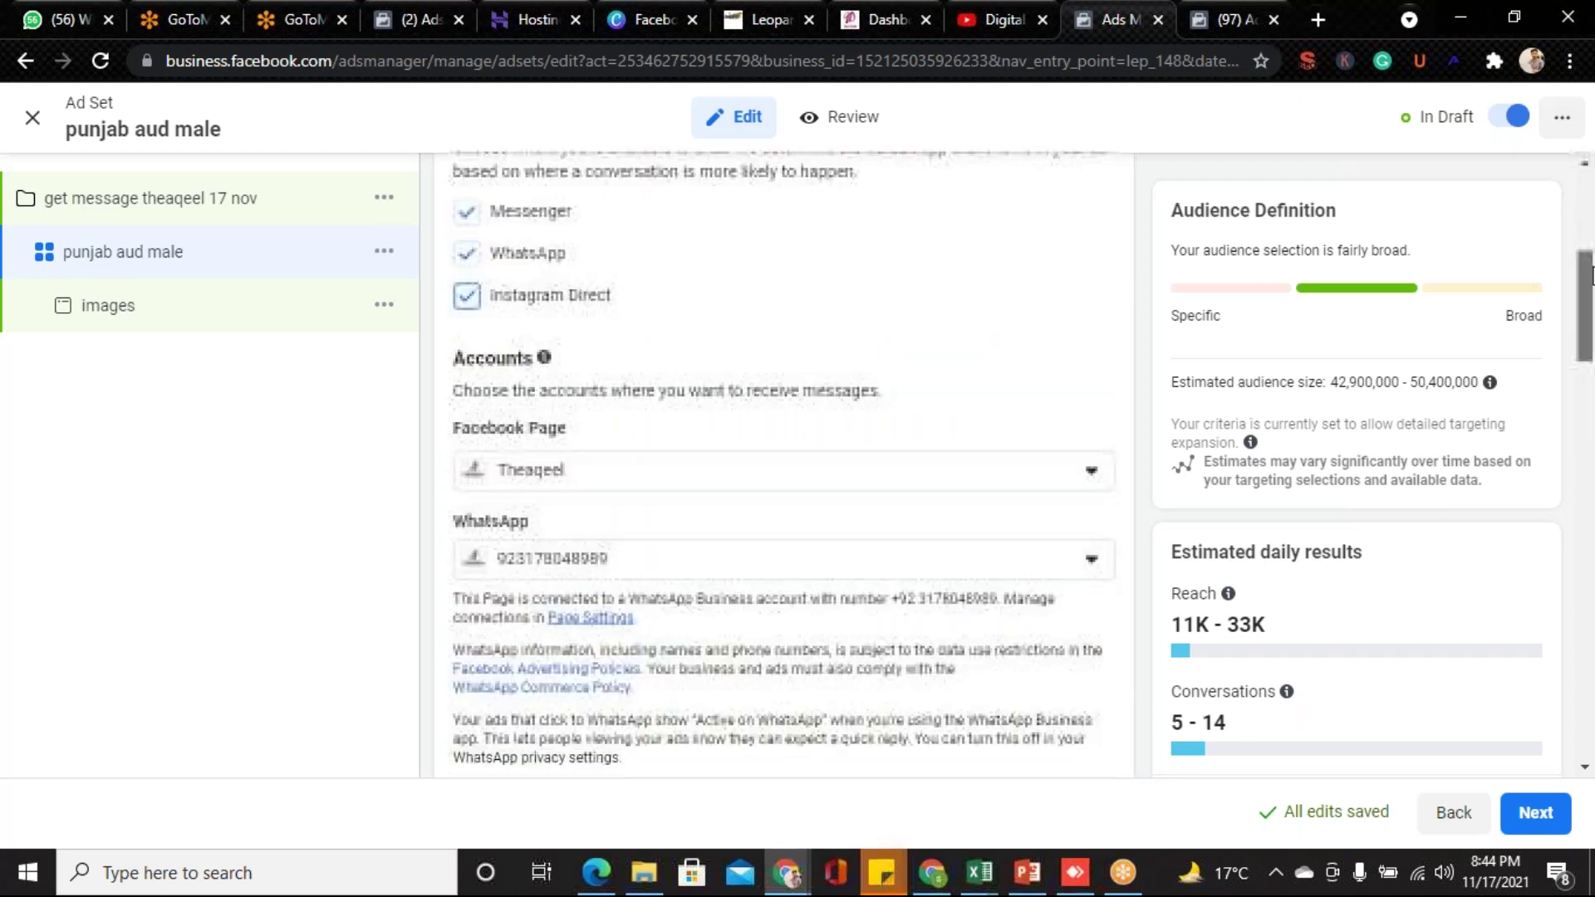
{"action": "left_click", "coordinate": [1044, 487]}
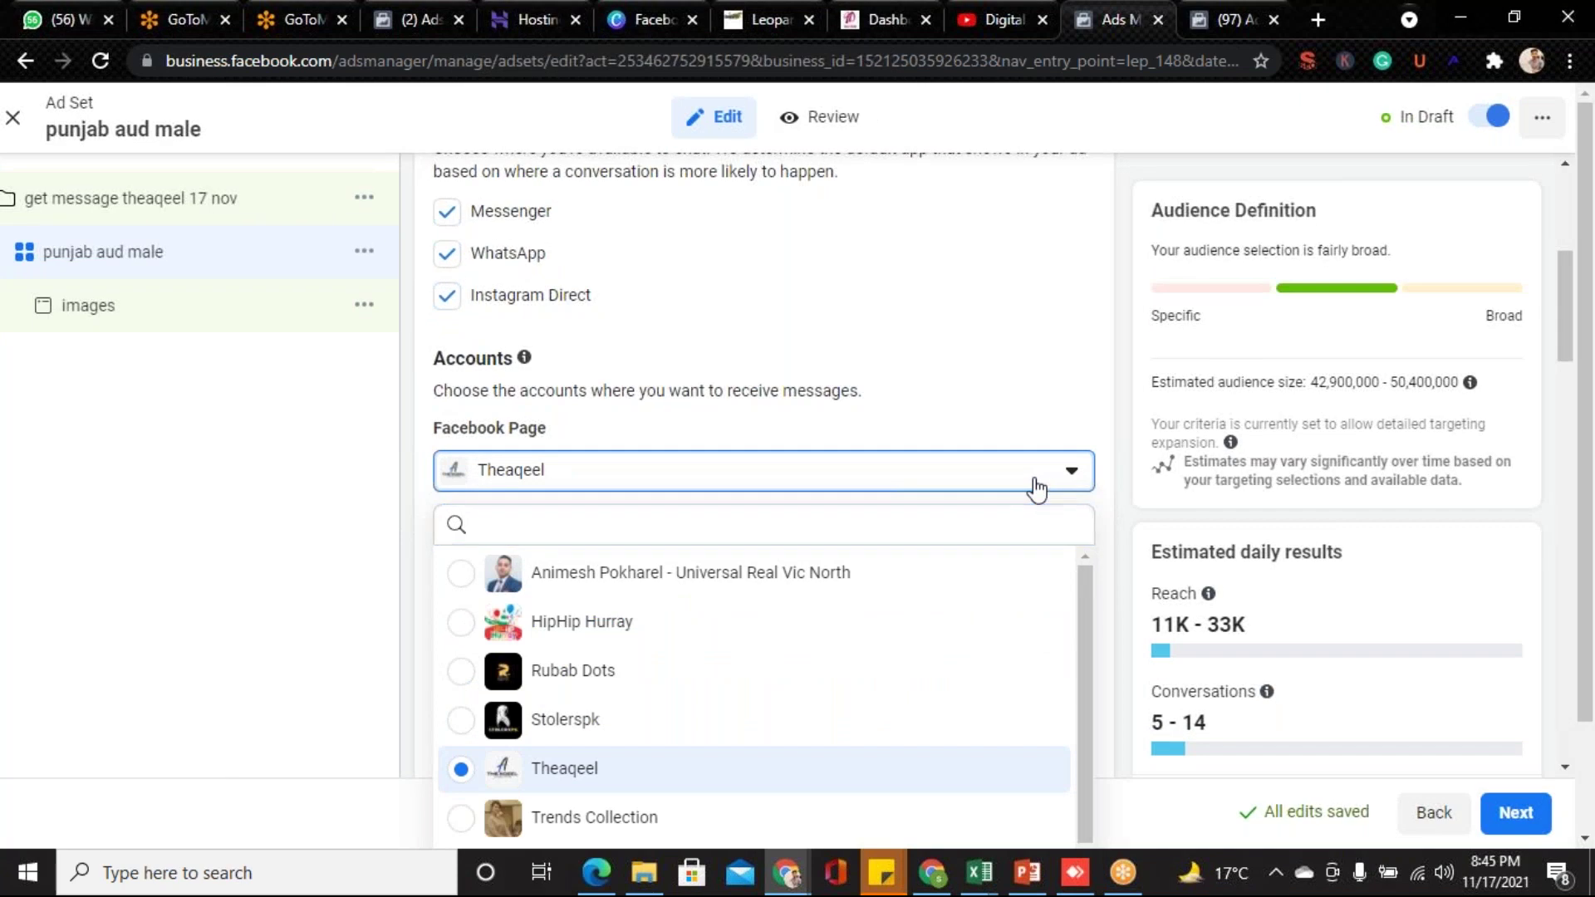
{"action": "left_click", "coordinate": [1038, 485]}
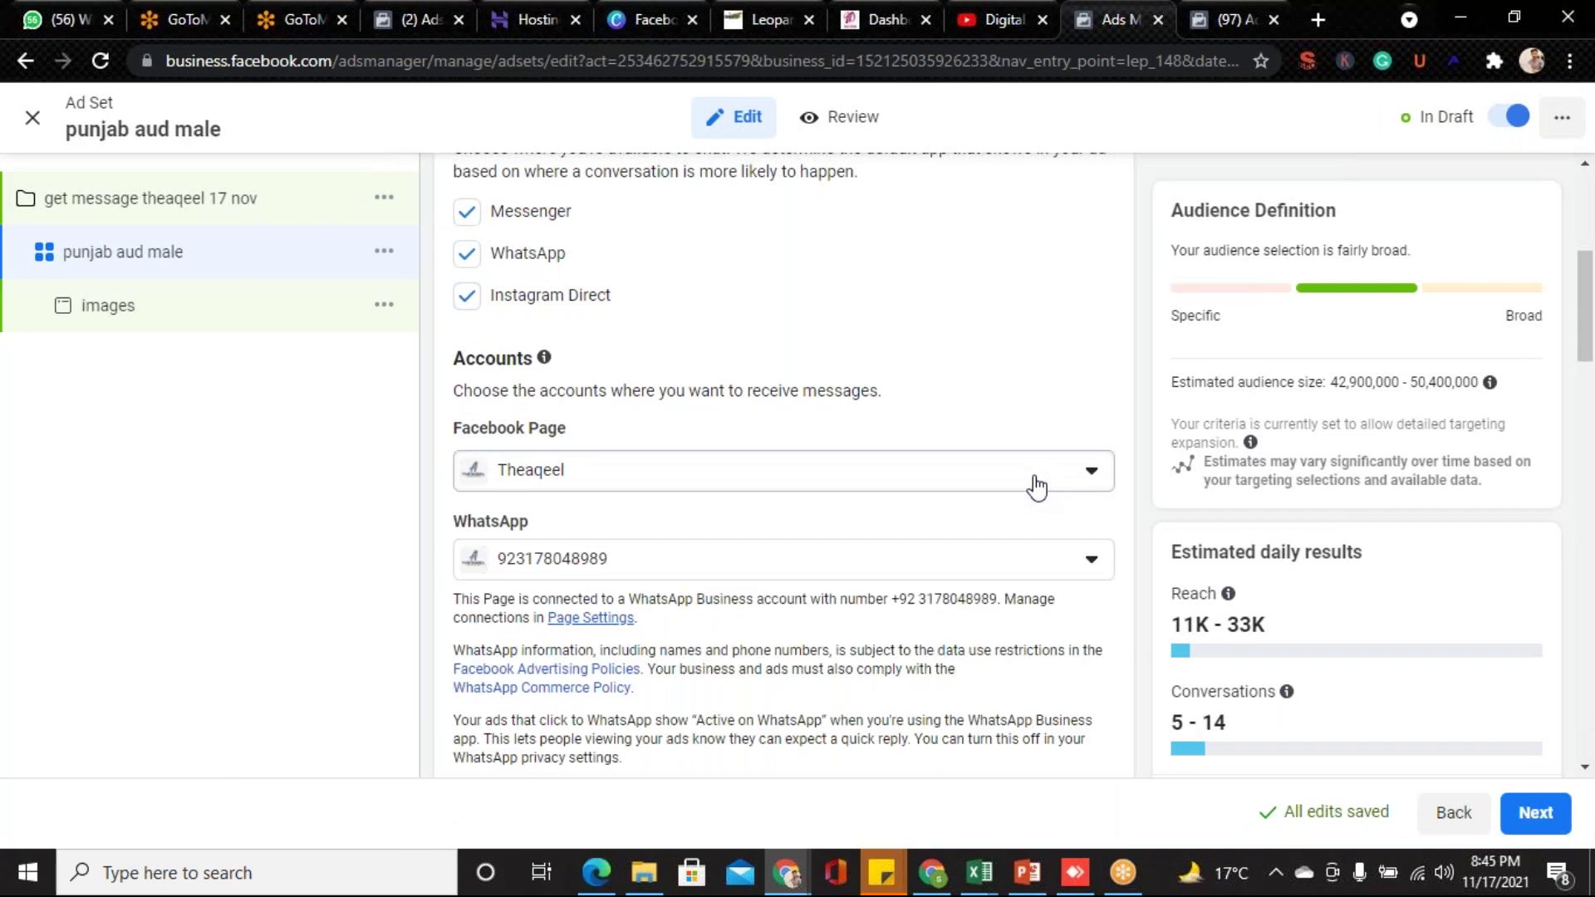
{"action": "left_click", "coordinate": [1021, 559]}
{"action": "left_click", "coordinate": [1022, 559]}
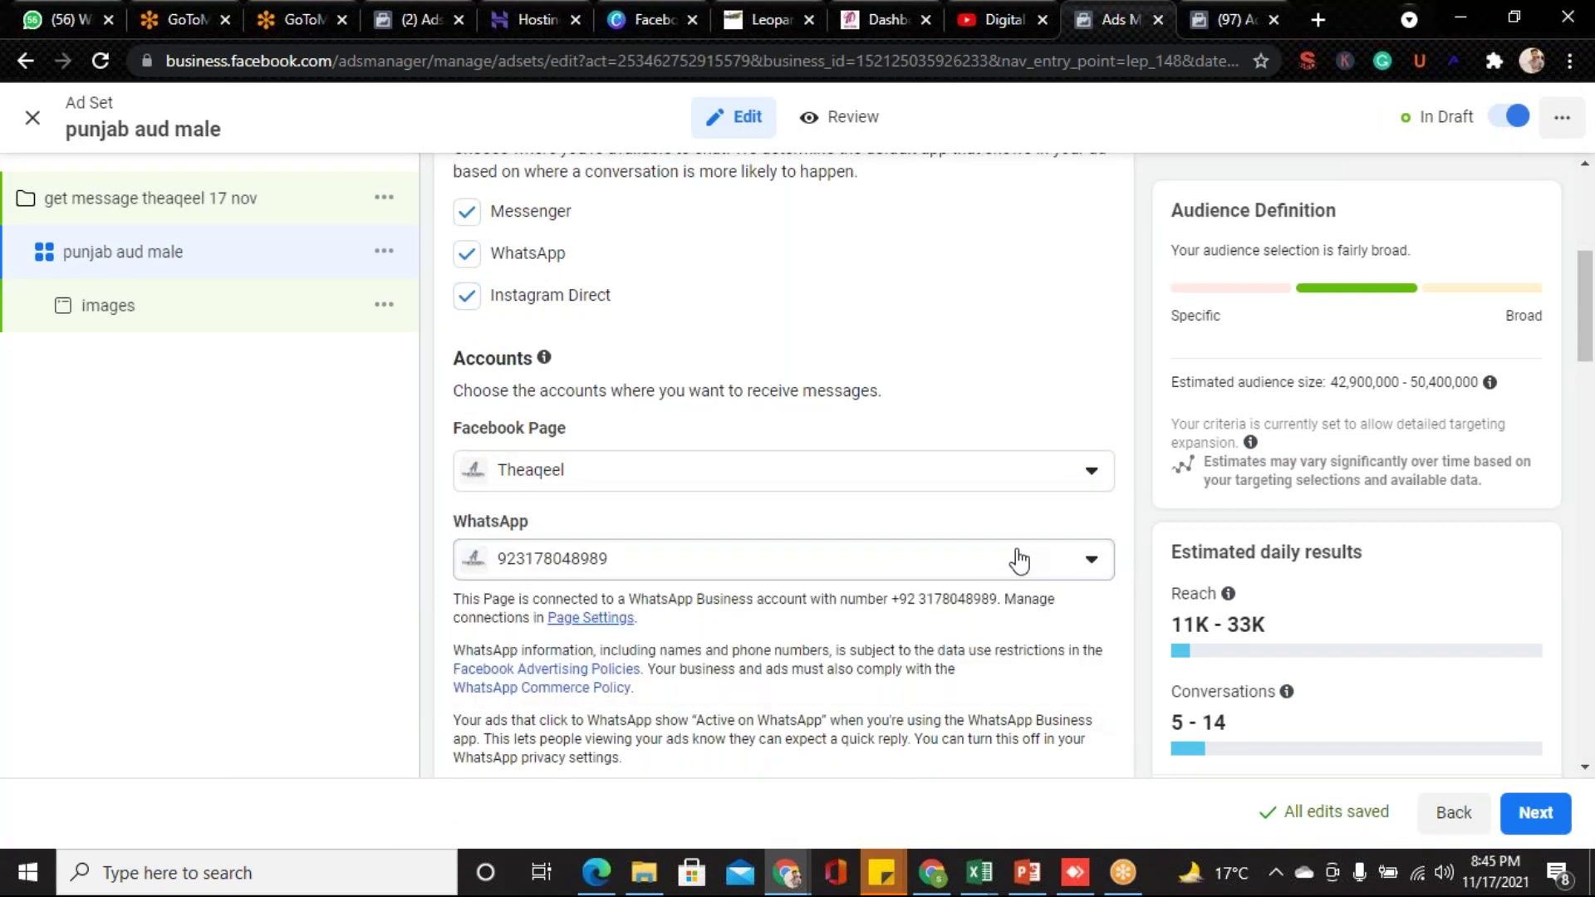
{"action": "scroll", "coordinate": [1591, 382], "scroll_direction": "down", "scroll_amount": 3}
{"action": "scroll", "coordinate": [1592, 382], "scroll_direction": "down", "scroll_amount": 3}
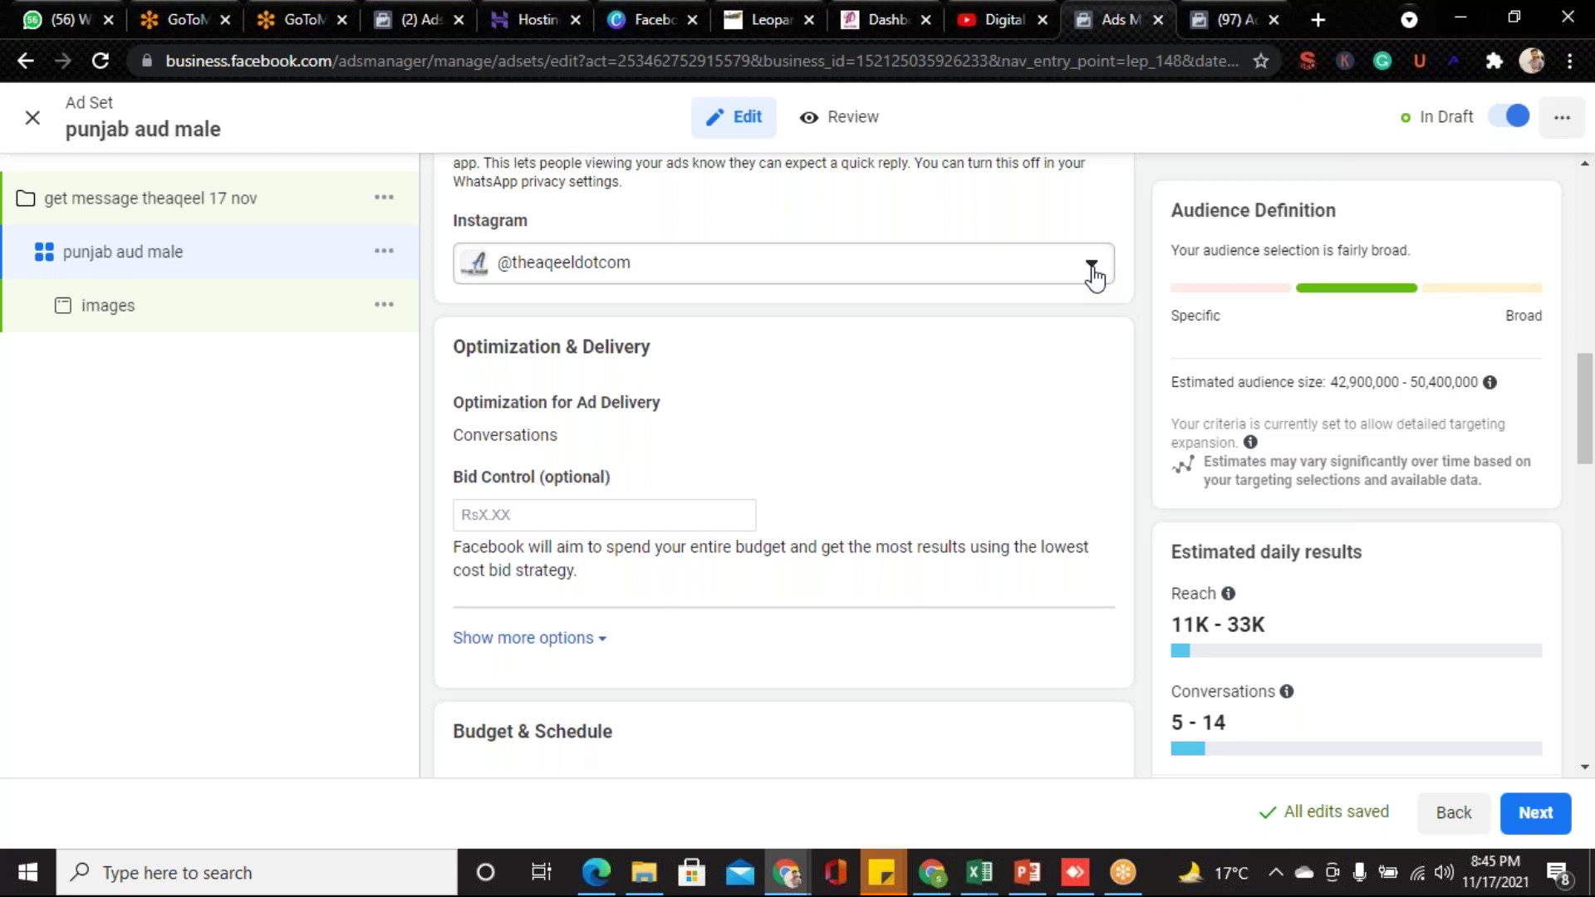
- Change the daily budget amount from Rs2,100.00 to 1,000
{"action": "left_click_drag", "start_coordinate": [1592, 424], "coordinate": [1591, 469]}
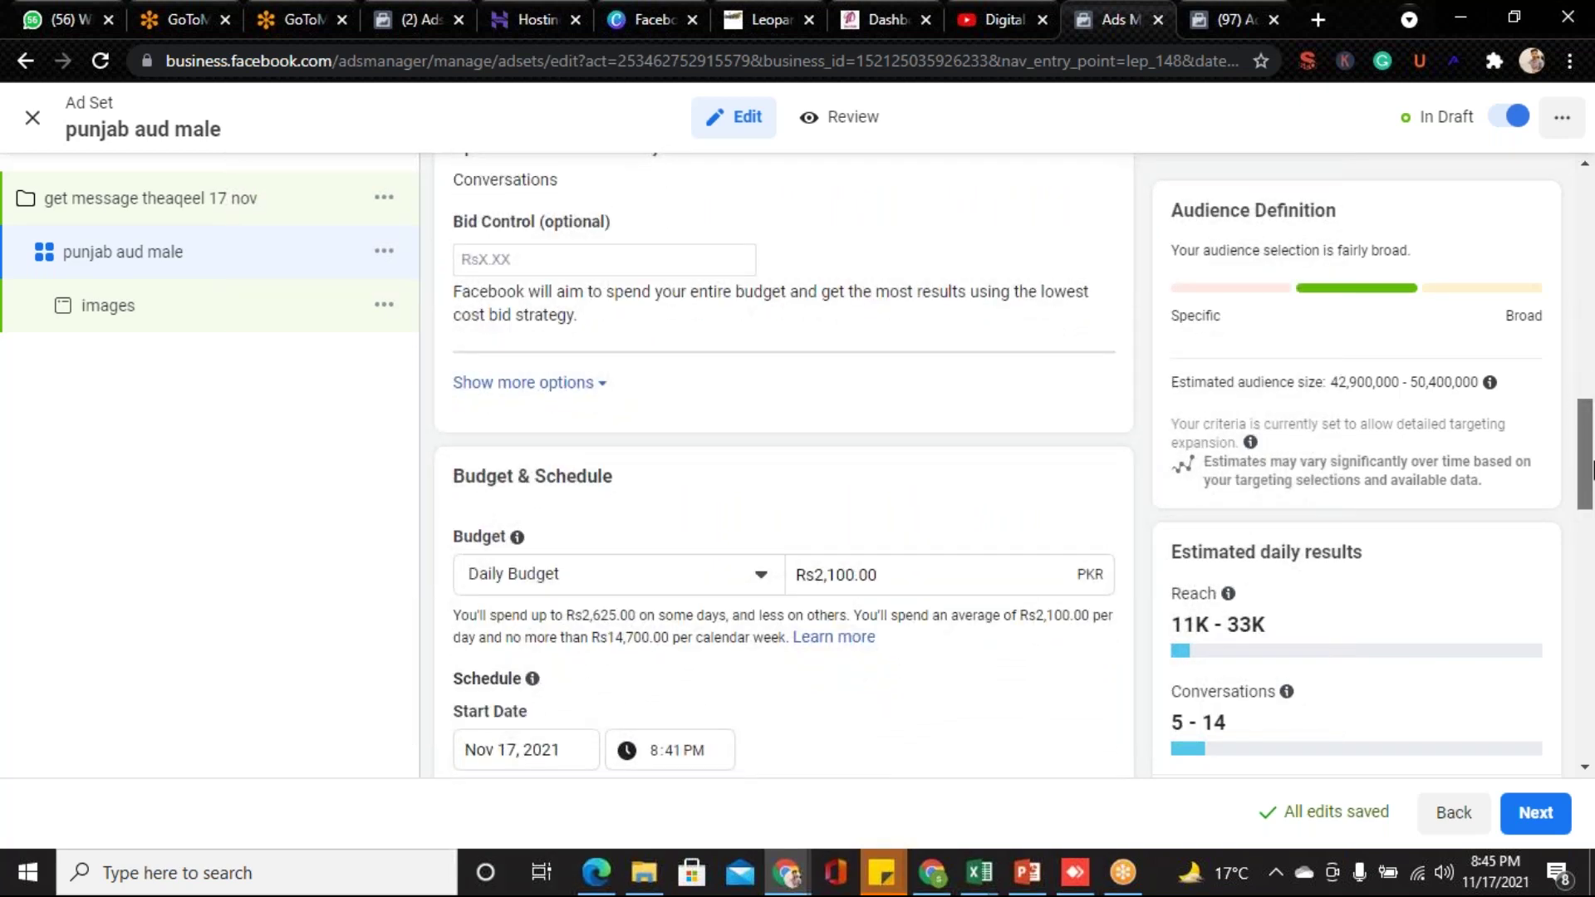
{"action": "left_click_drag", "start_coordinate": [1592, 470], "coordinate": [1591, 471]}
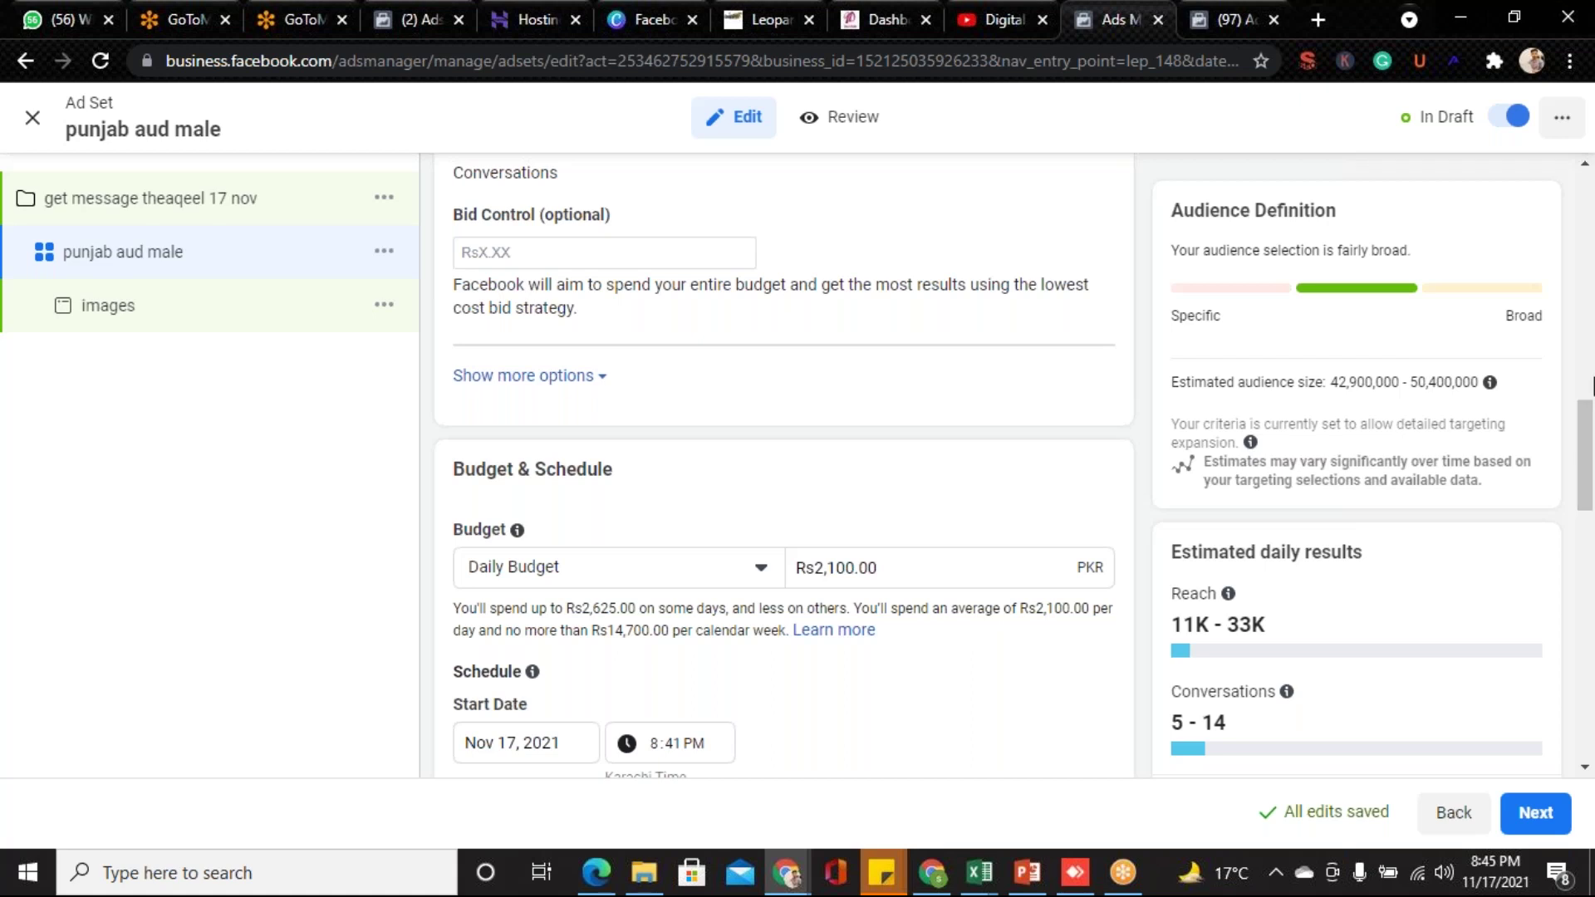
{"action": "scroll", "coordinate": [1592, 469], "scroll_direction": "down", "scroll_amount": 1}
{"action": "scroll", "coordinate": [1592, 480], "scroll_direction": "down", "scroll_amount": 2}
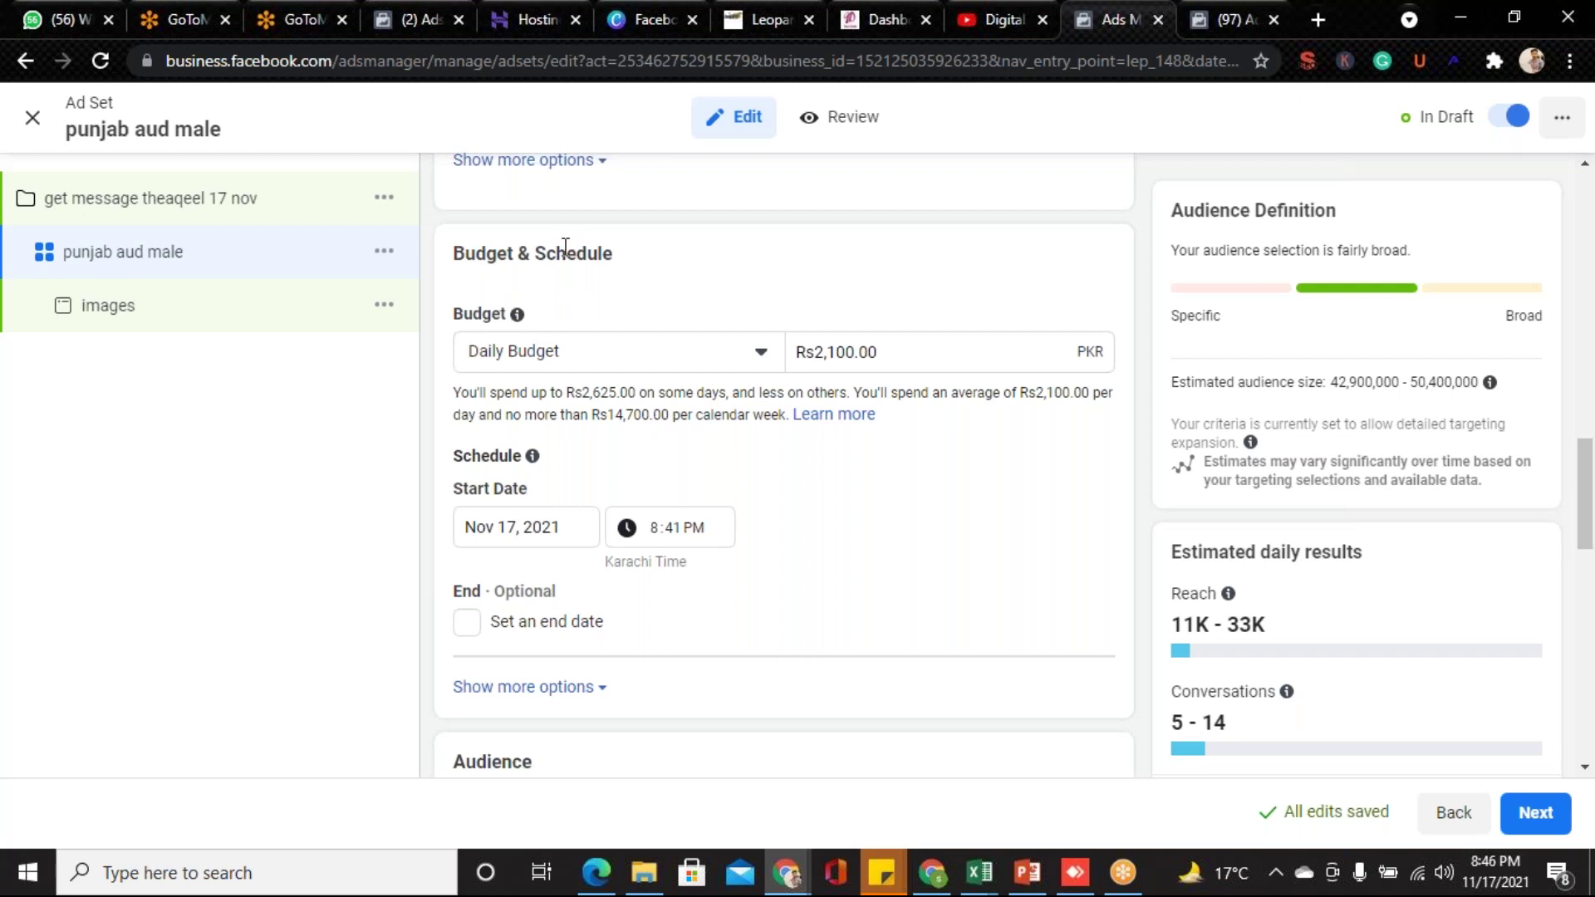
{"action": "left_click", "coordinate": [702, 355]}
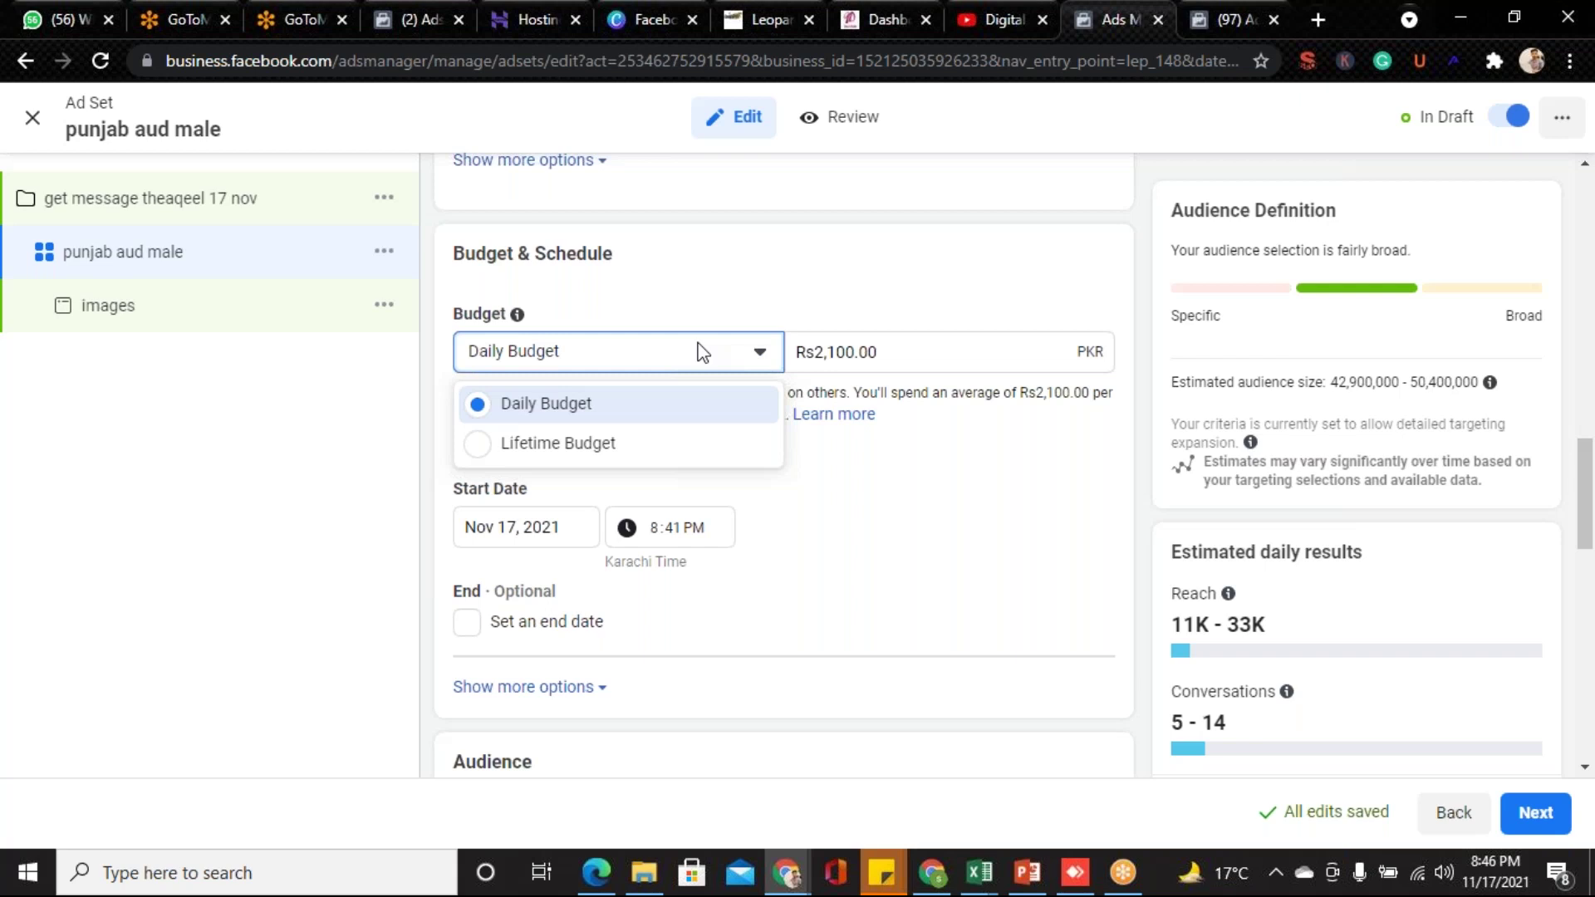
{"action": "left_click", "coordinate": [890, 357]}
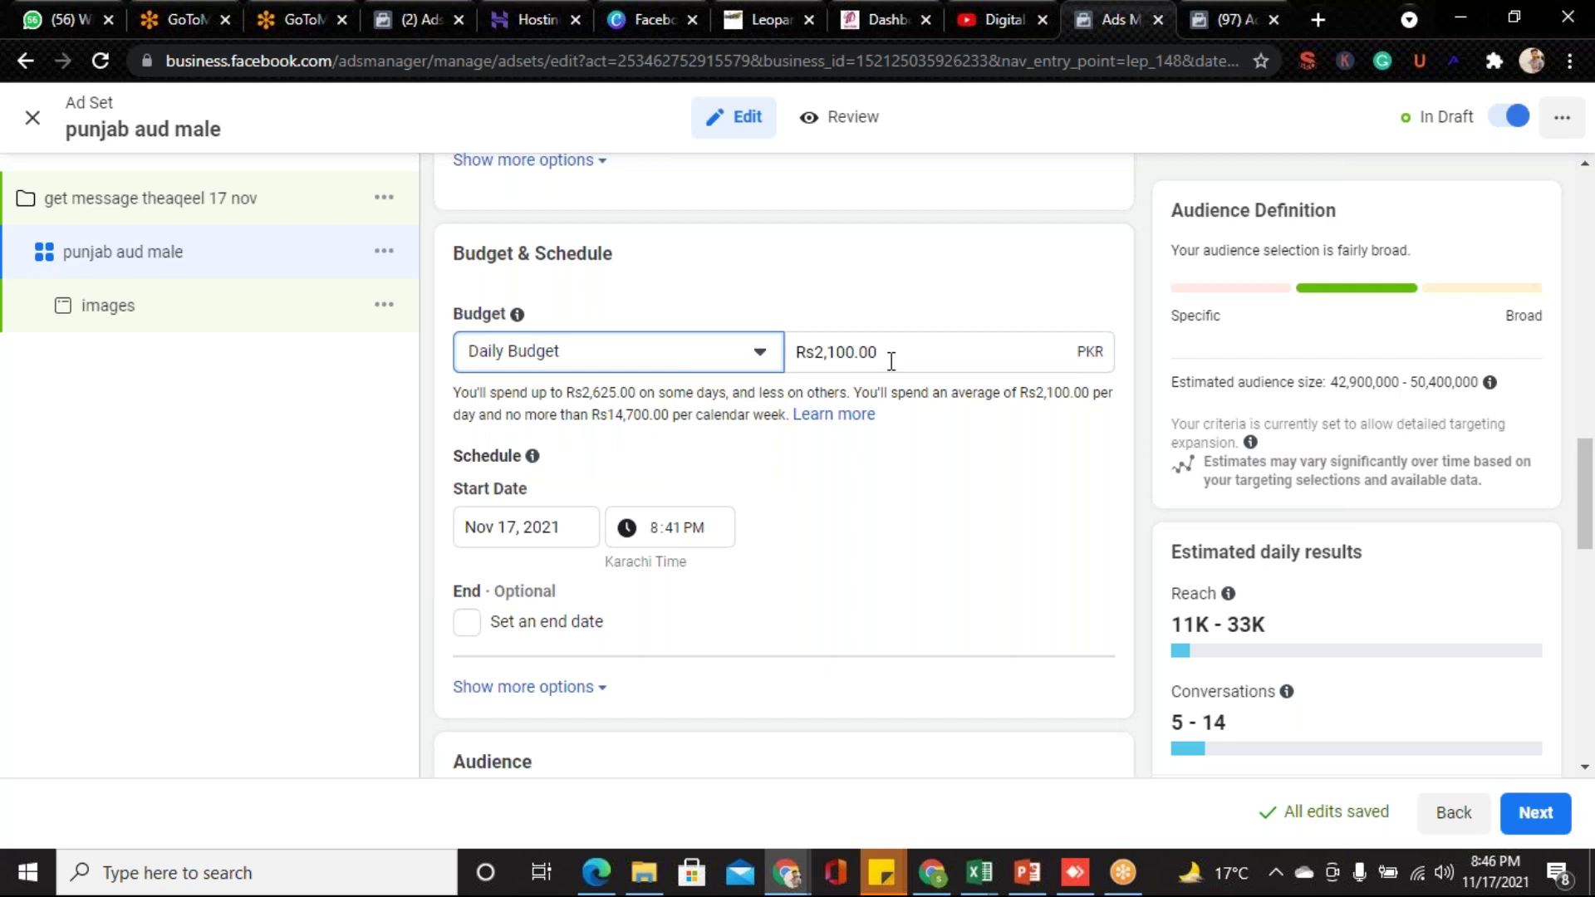
{"action": "left_click", "coordinate": [890, 356]}
{"action": "left_click_drag", "start_coordinate": [891, 356], "coordinate": [823, 349]}
{"action": "type", "text": "1,000"}
{"action": "left_click", "coordinate": [933, 503]}
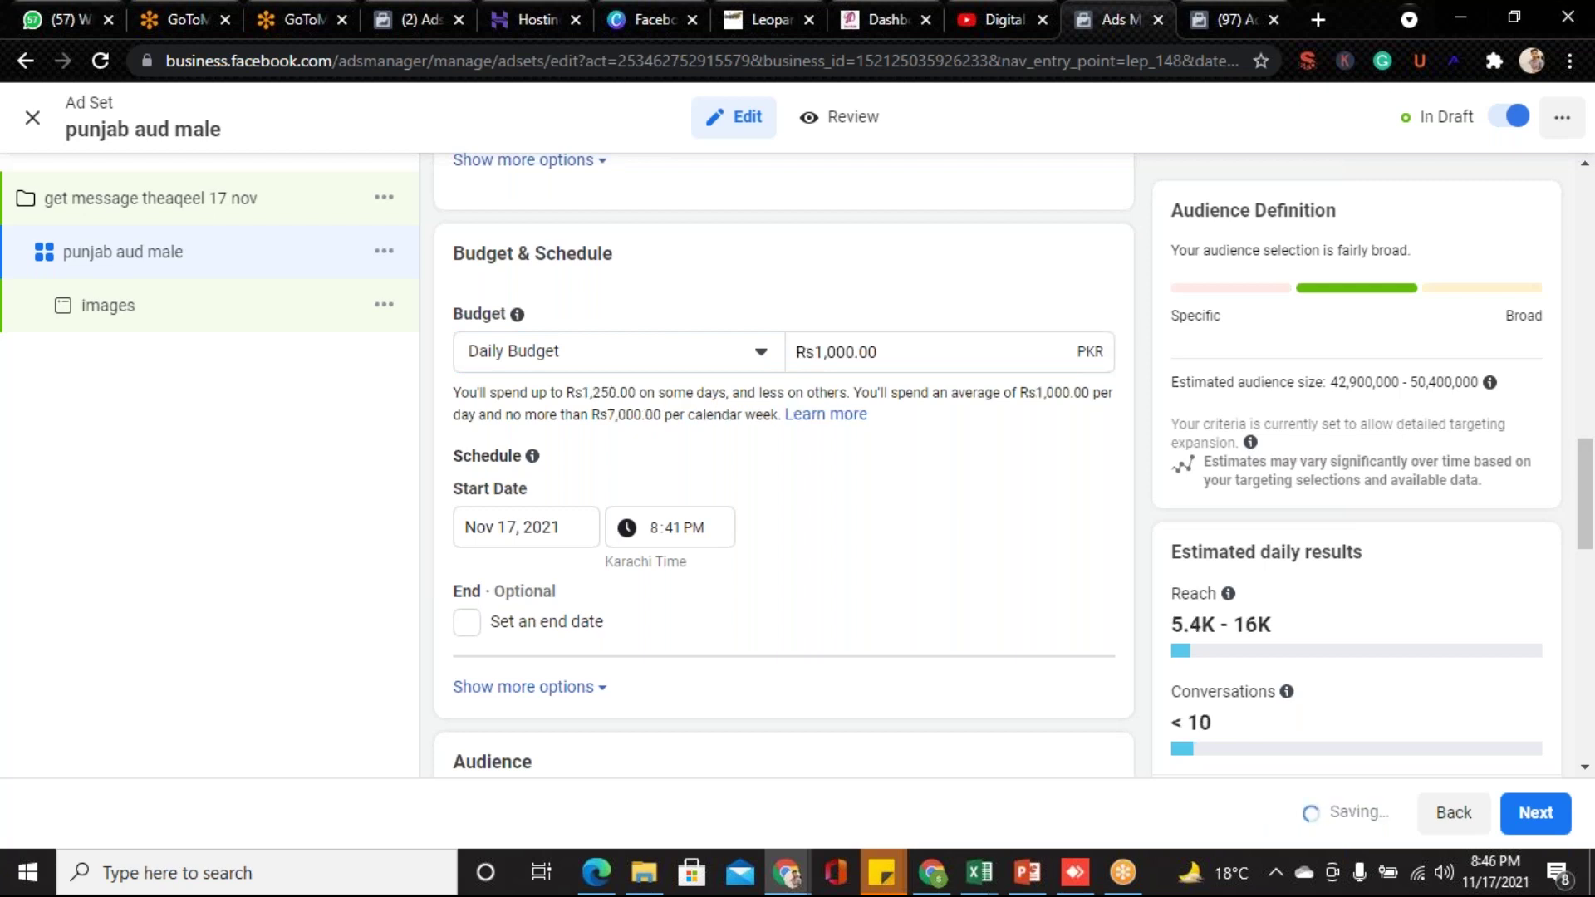
- Switch to a lifetime budget and move the start time to 9:41 PM
{"action": "left_click", "coordinate": [693, 369]}
{"action": "left_click", "coordinate": [616, 441]}
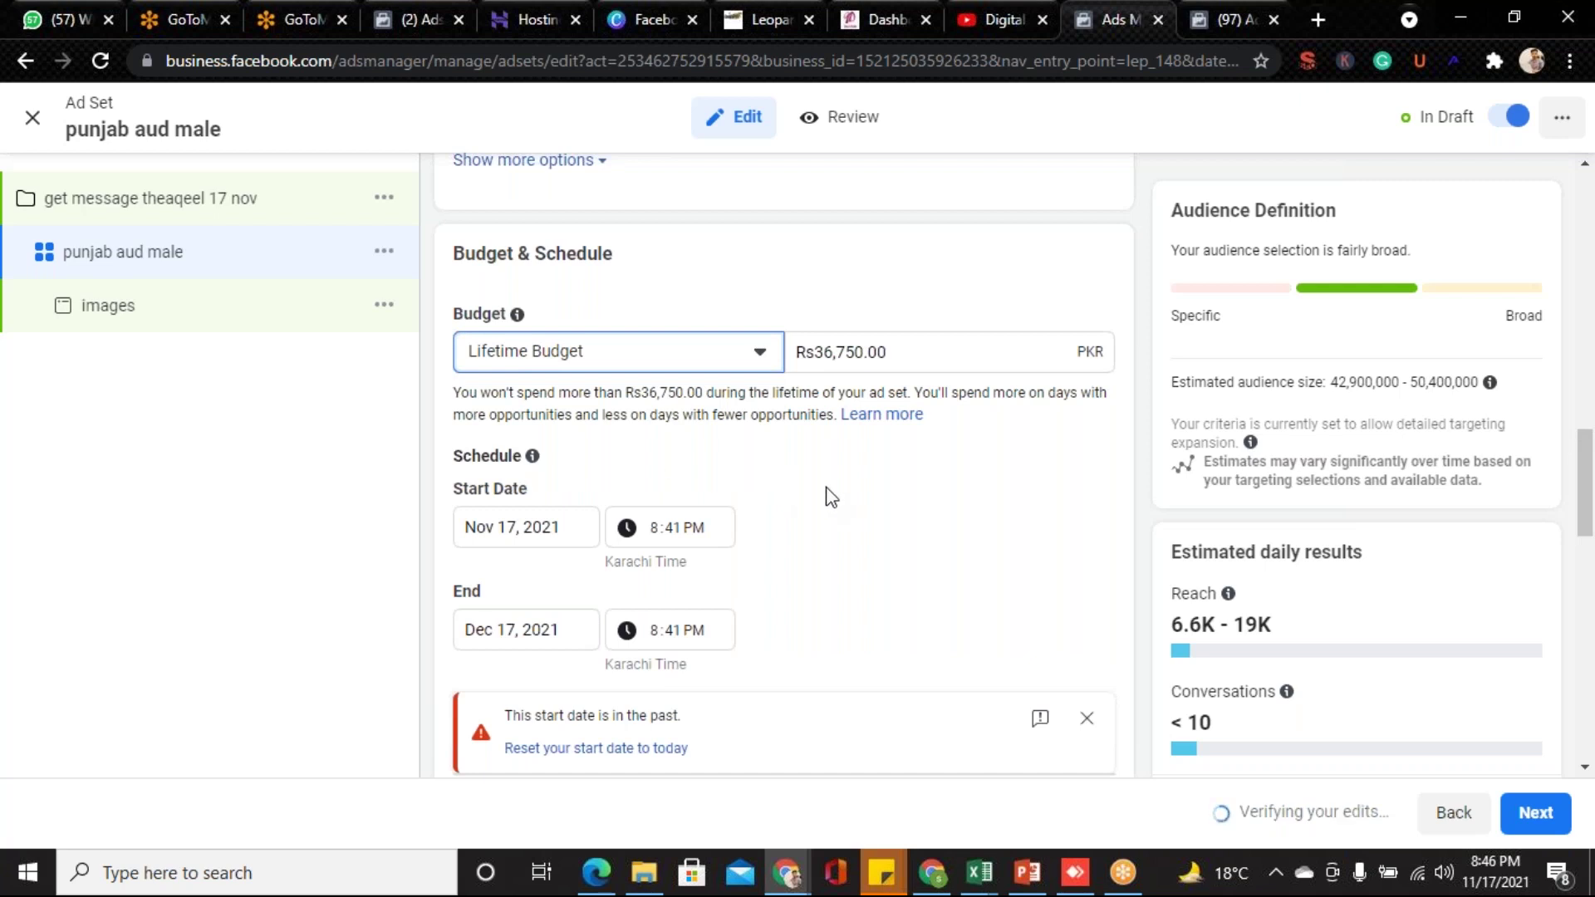
{"action": "left_click", "coordinate": [659, 535]}
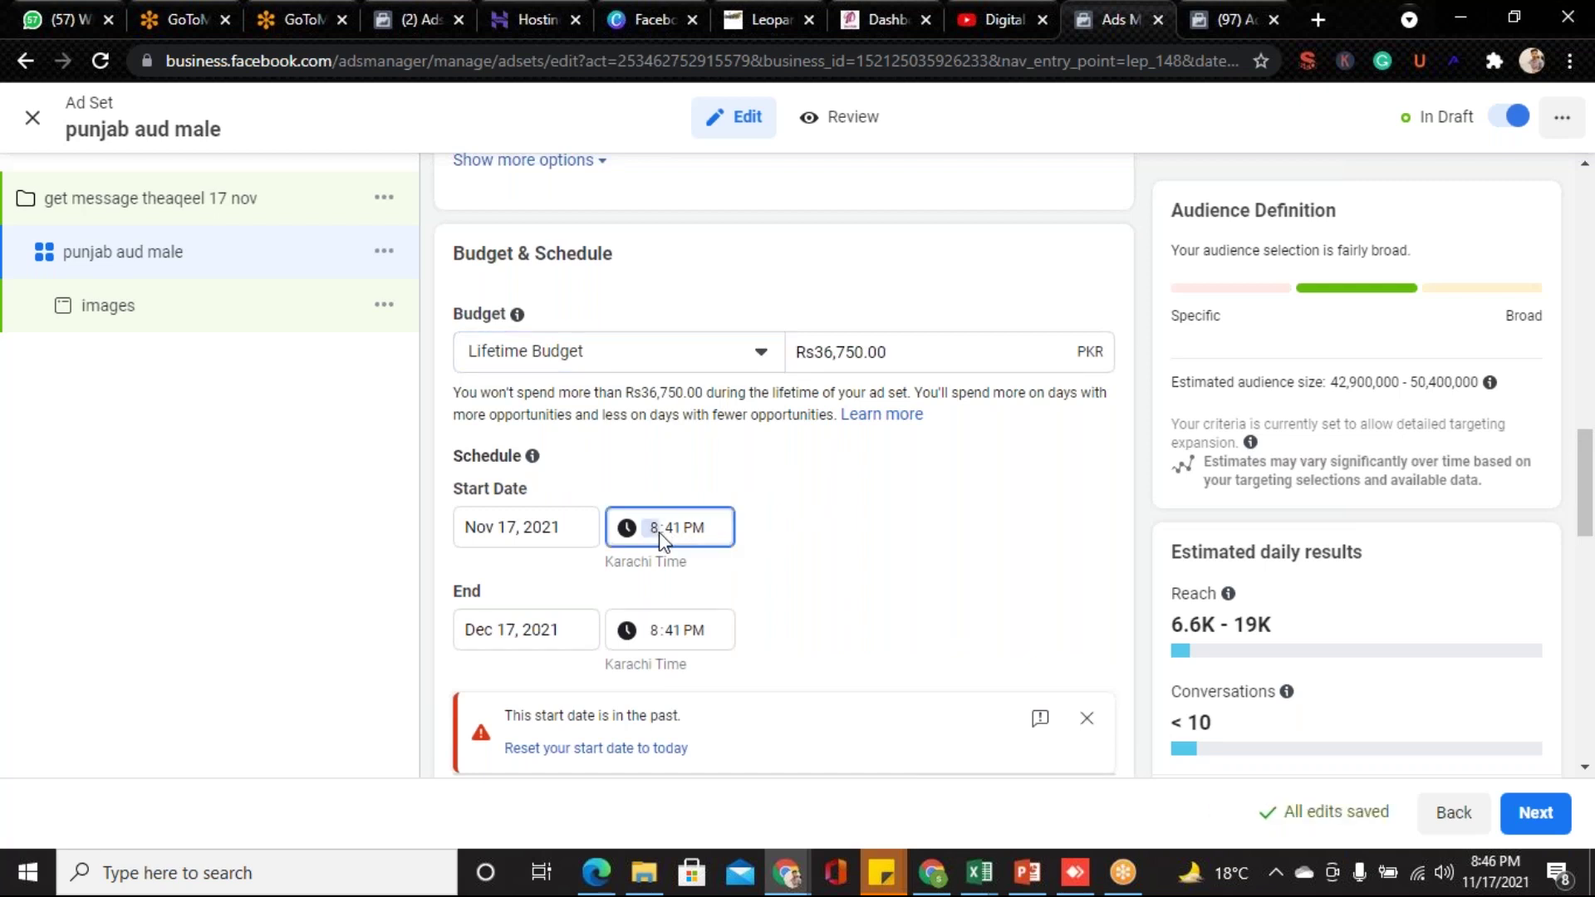
{"action": "type", "text": "9"}
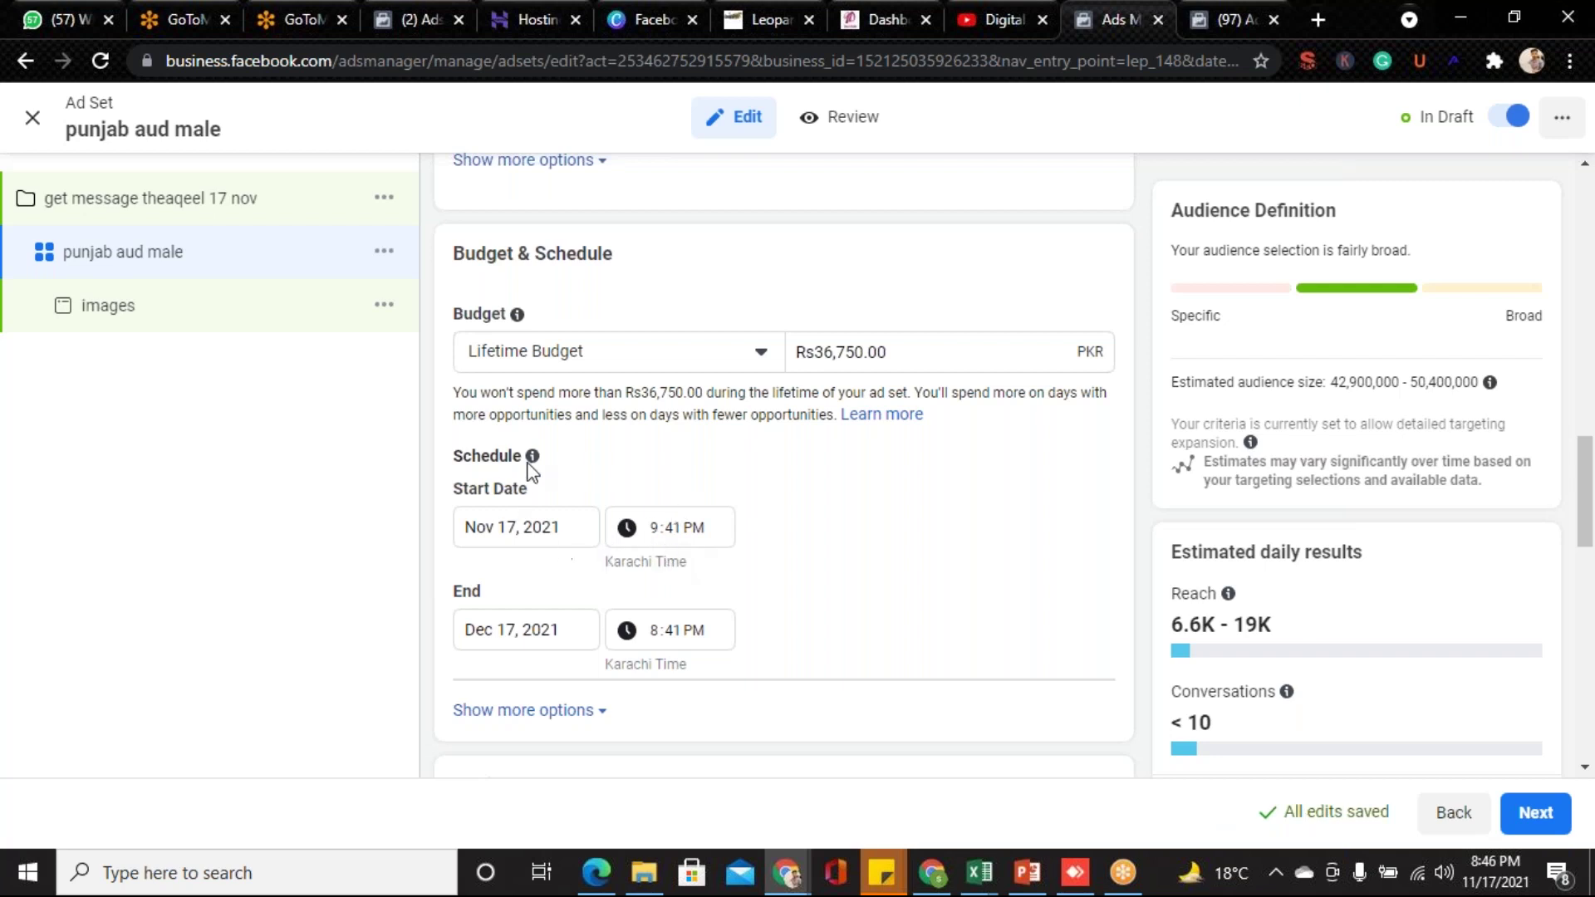
{"action": "left_click", "coordinate": [847, 355]}
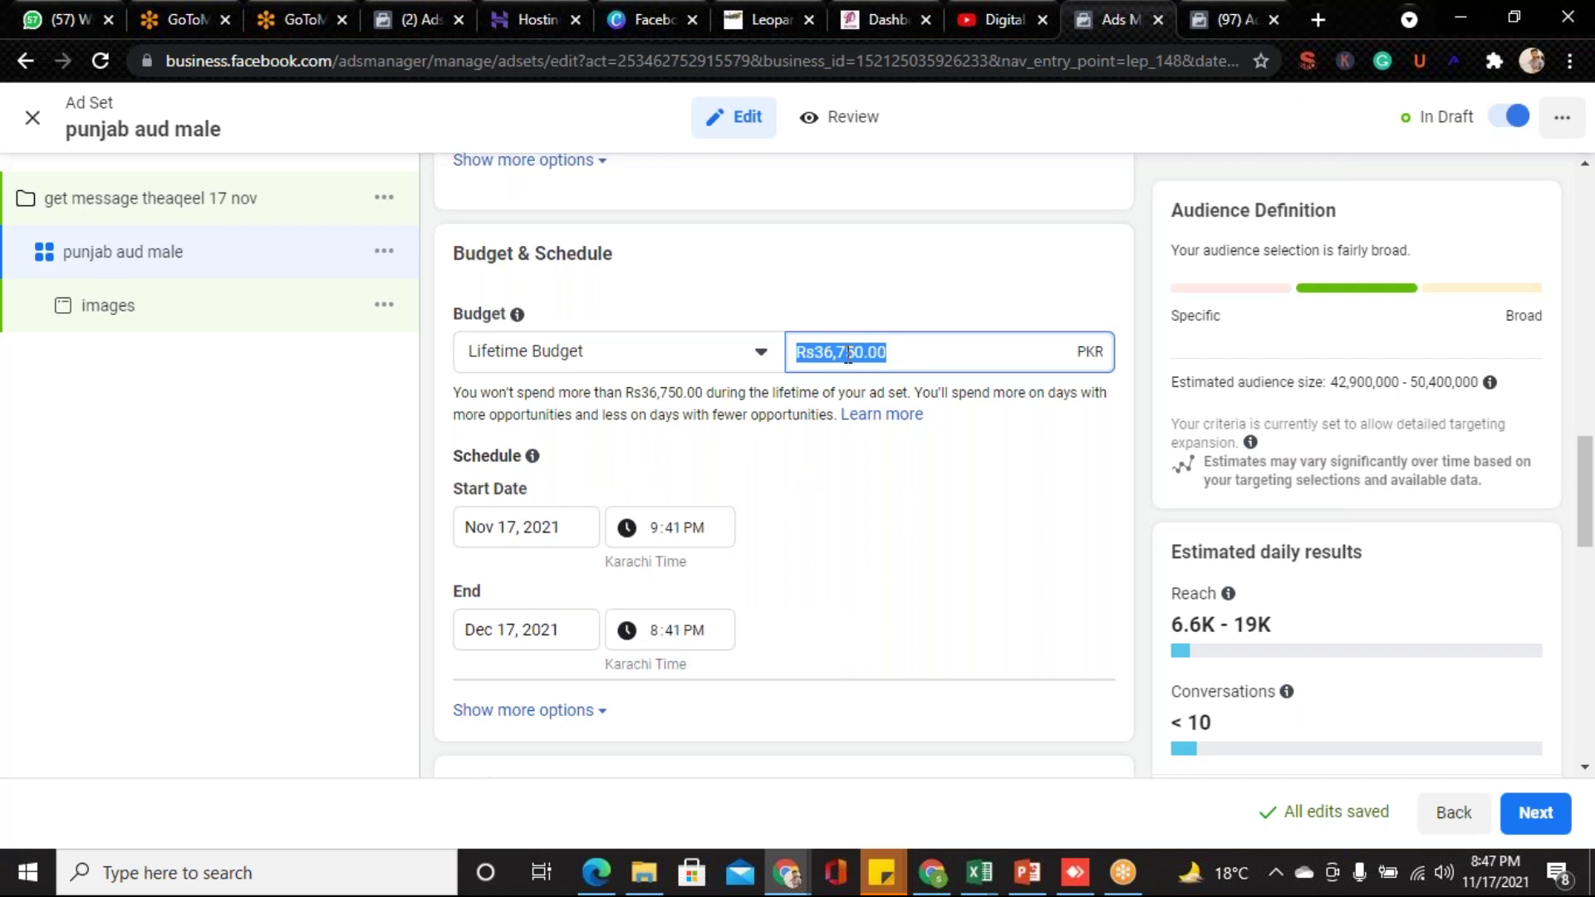
- Try lifetime budget amounts of 100 and 2000, then clear the amount field
{"action": "type", "text": "100"}
{"action": "key", "text": "BackSpace"}
{"action": "key", "text": "BackSpace"}
{"action": "key", "text": "BackSpace"}
{"action": "type", "text": "2000"}
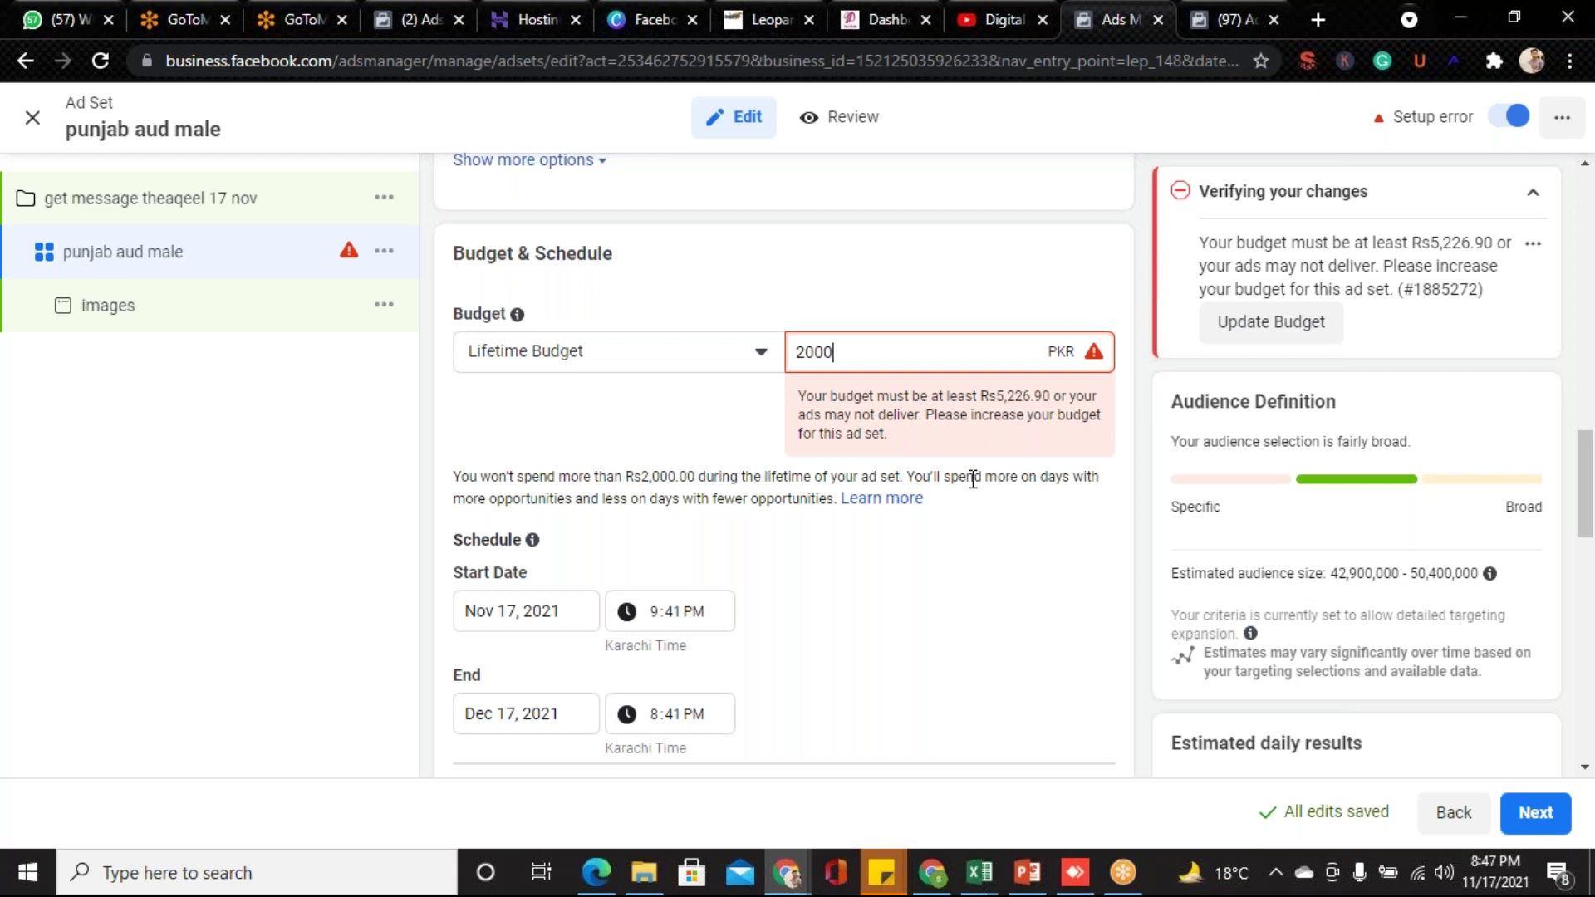
{"action": "key", "text": "BackSpace"}
{"action": "key", "text": "BackSpace"}
{"action": "key", "text": "BackSpace"}
{"action": "key", "text": "BackSpace"}
- Switch back to a daily budget and select the Rs2,100.00 amount for replacement
{"action": "left_click", "coordinate": [756, 351]}
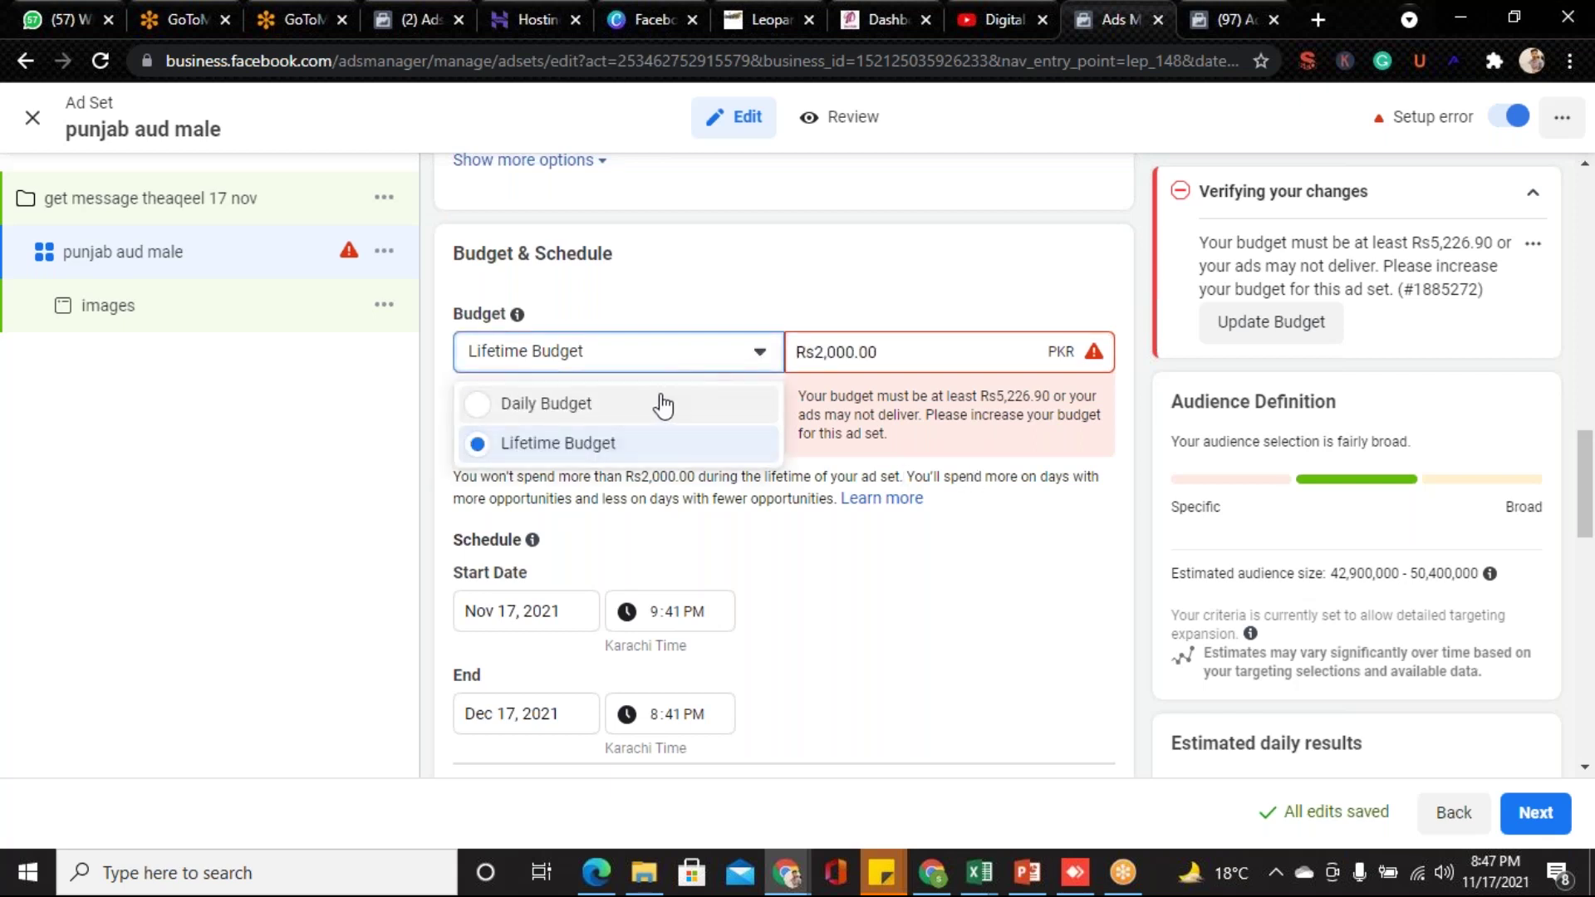
{"action": "left_click", "coordinate": [660, 403]}
{"action": "double_click", "coordinate": [872, 351]}
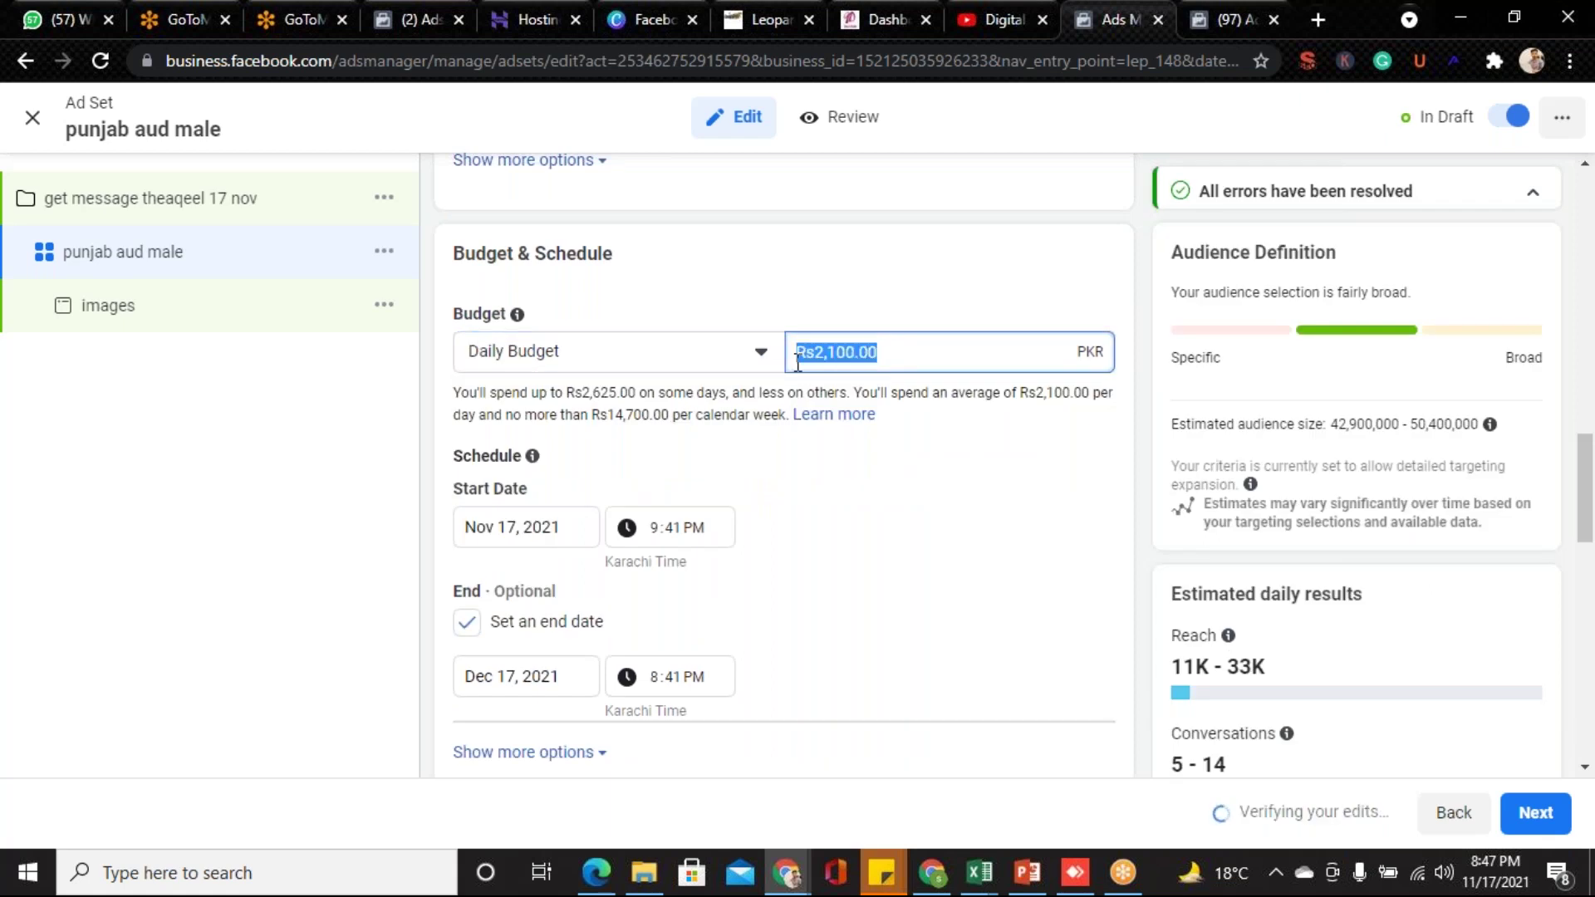
- Enter a Rs300.00 daily budget and highlight the 1.6K–4.7K daily reach estimate
{"action": "type", "text": "300"}
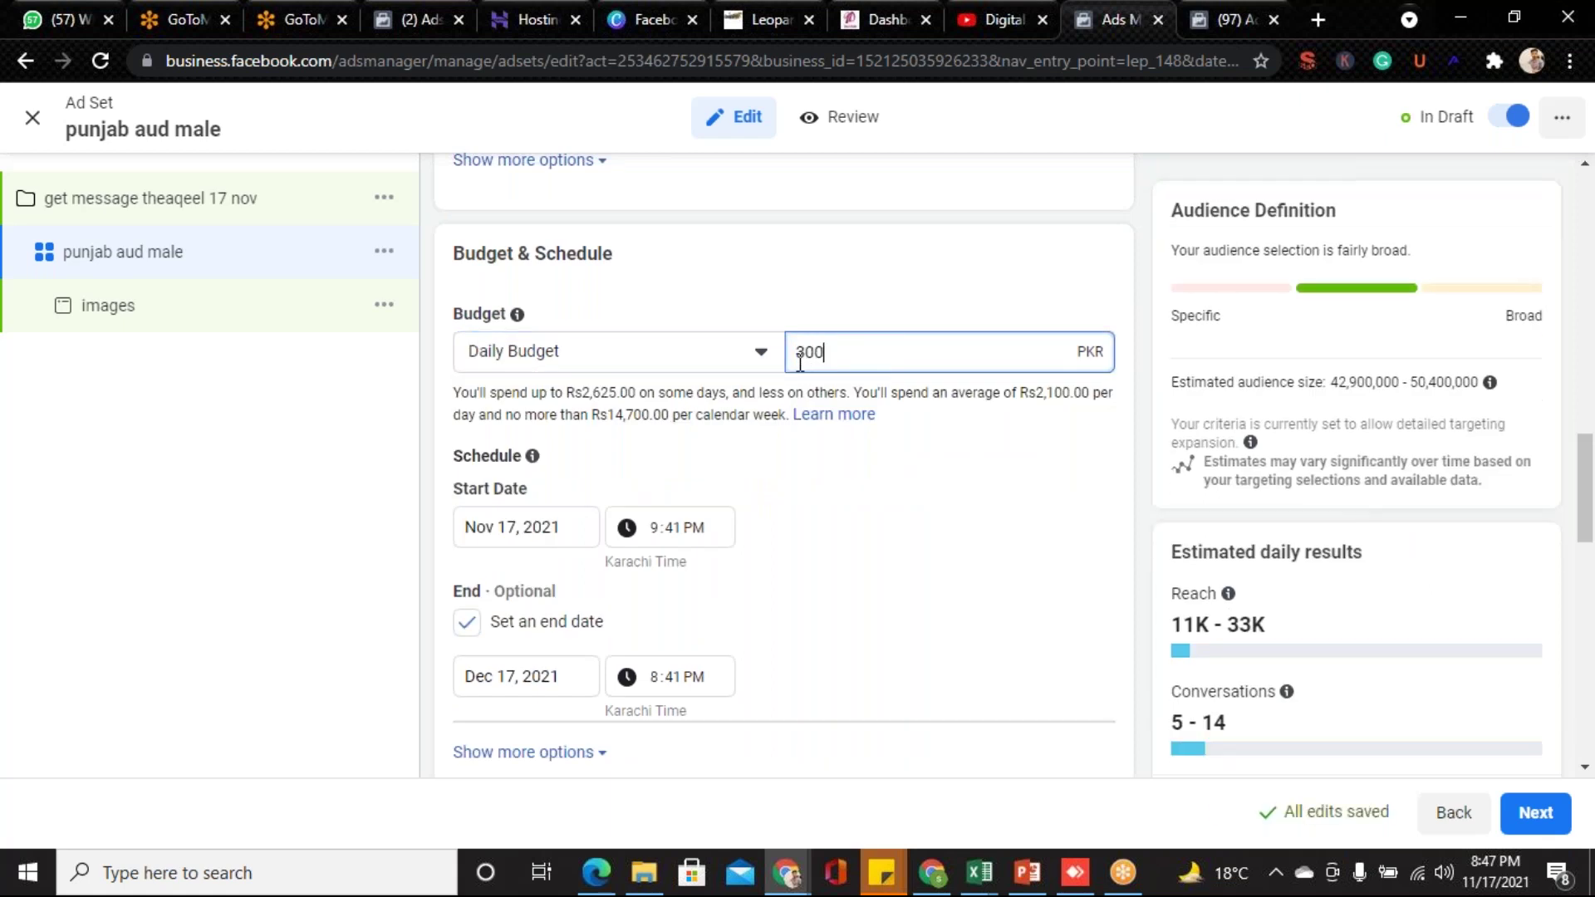
{"action": "left_click", "coordinate": [851, 489]}
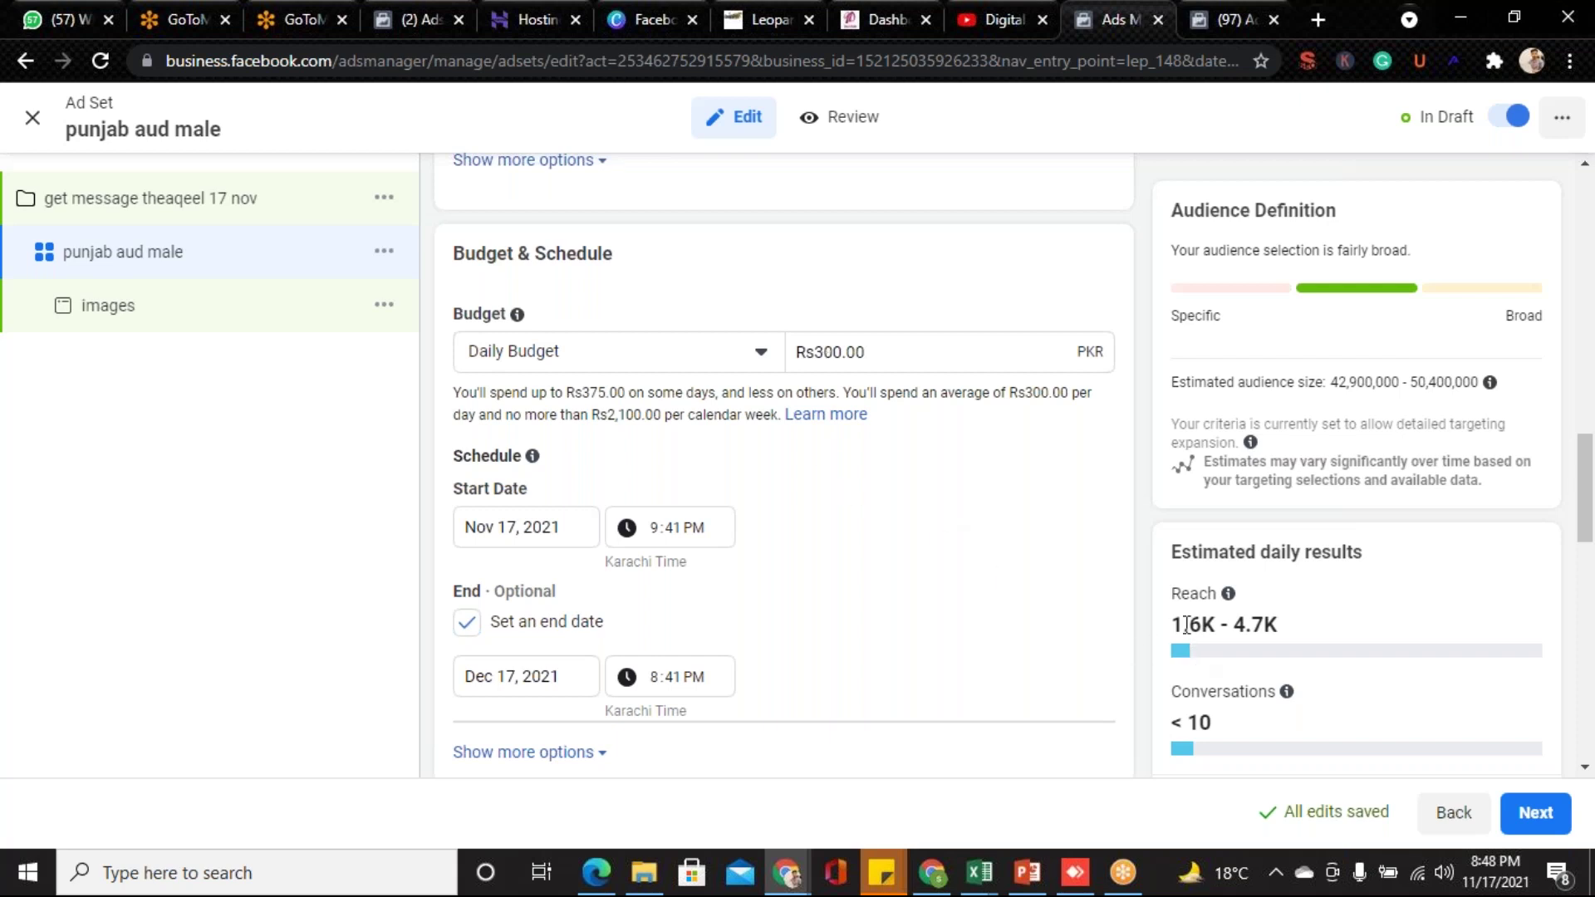
{"action": "left_click_drag", "start_coordinate": [1171, 630], "coordinate": [1264, 628]}
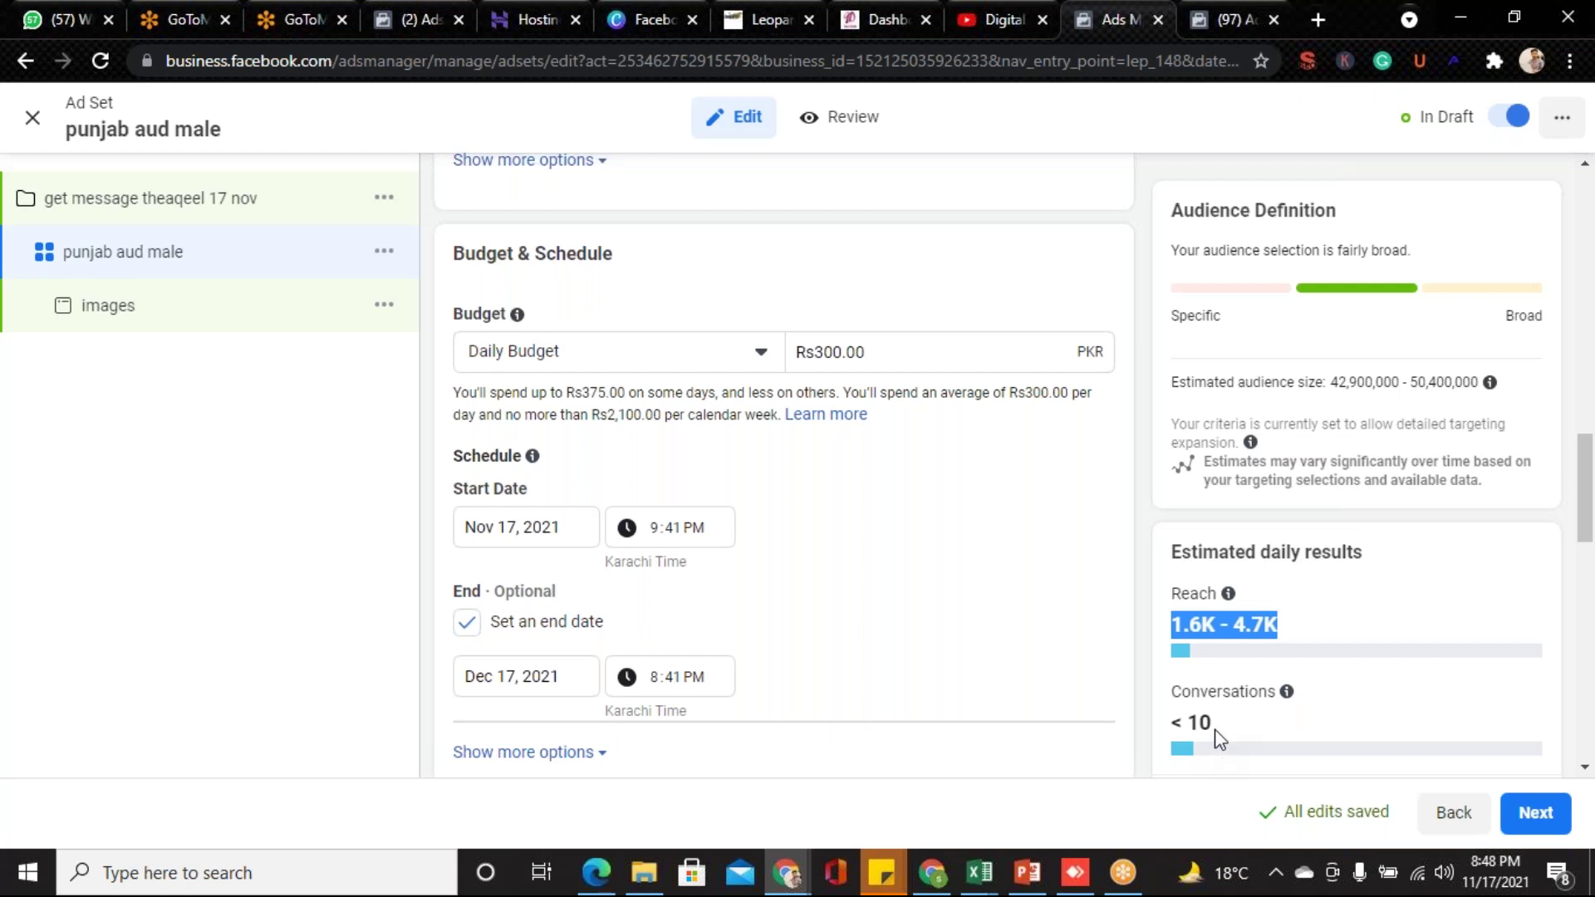
{"action": "left_click_drag", "start_coordinate": [1215, 731], "coordinate": [1165, 612]}
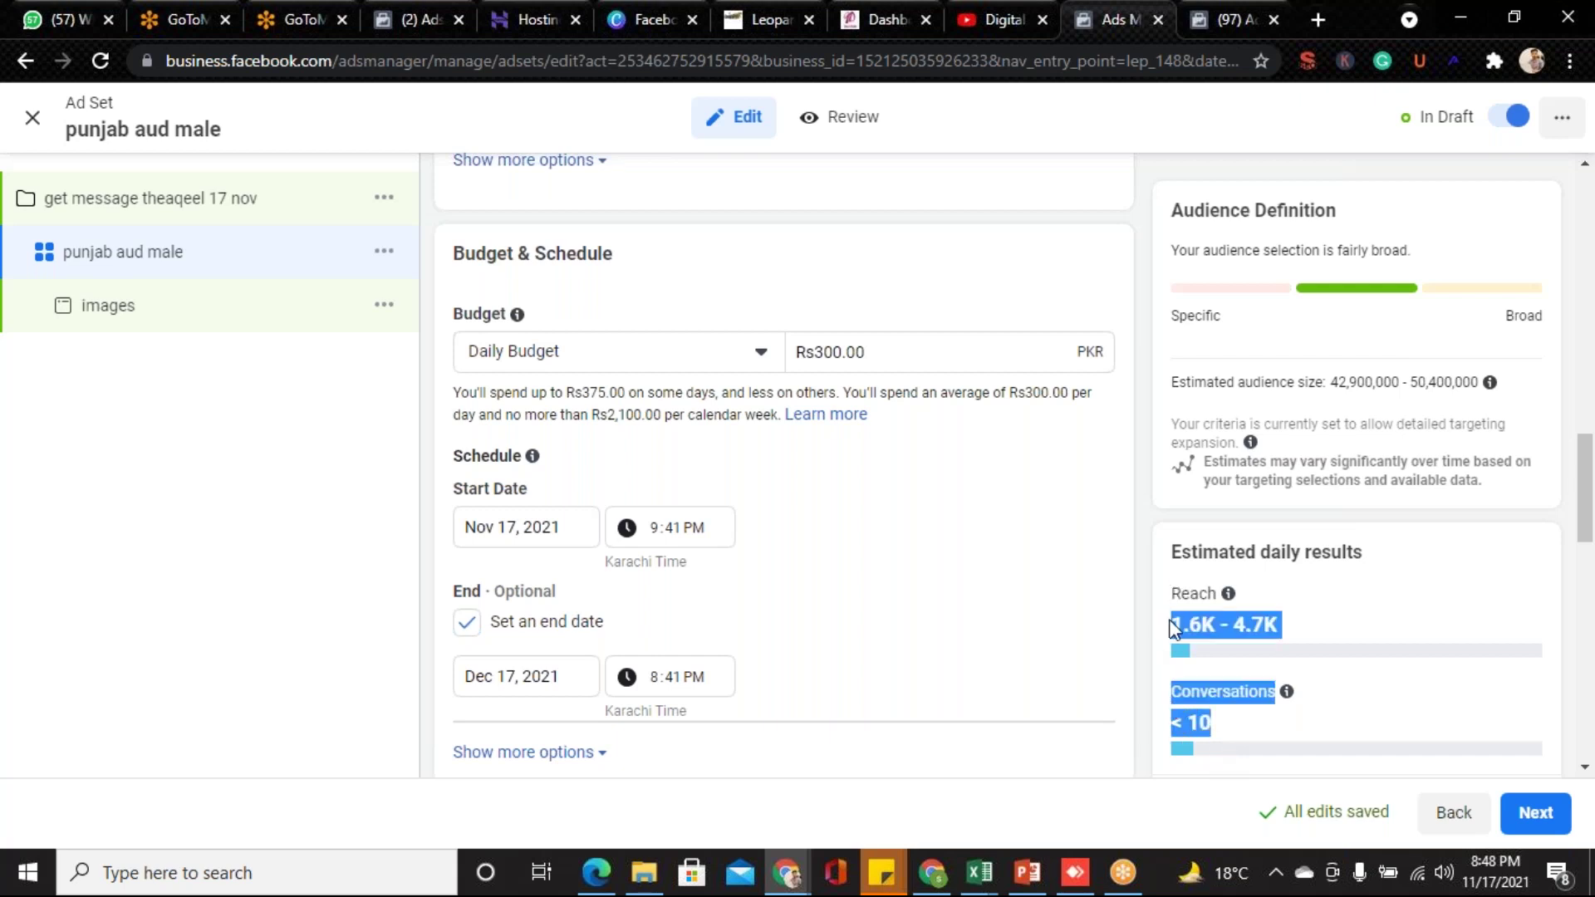
{"action": "left_click", "coordinate": [1385, 645]}
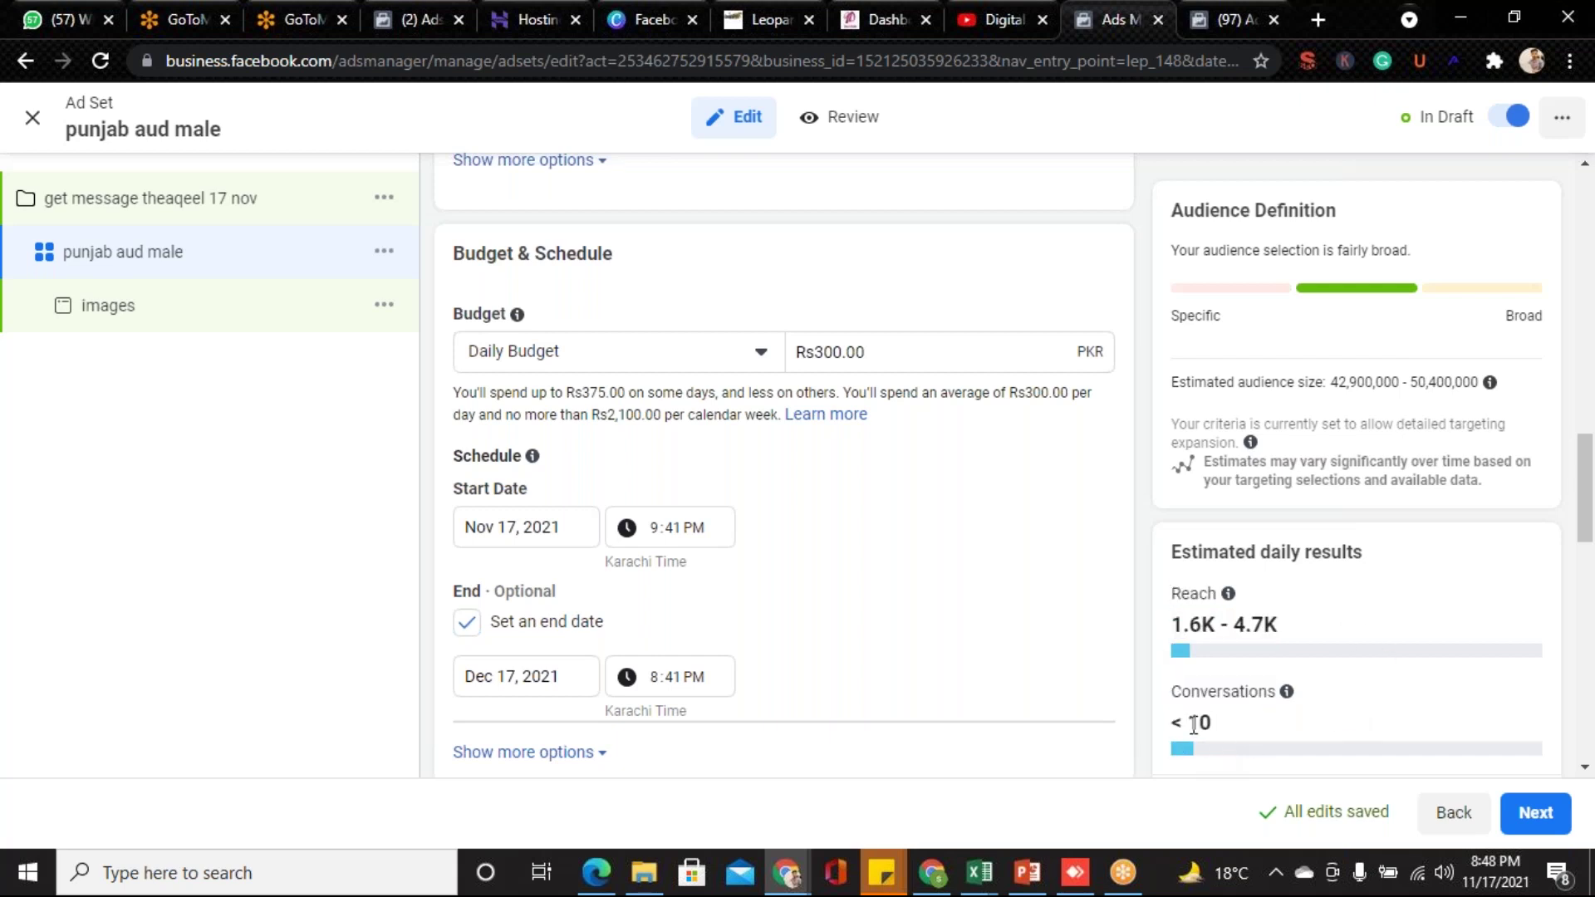
{"action": "left_click_drag", "start_coordinate": [1213, 722], "coordinate": [1165, 705]}
{"action": "left_click_drag", "start_coordinate": [1170, 627], "coordinate": [1254, 730]}
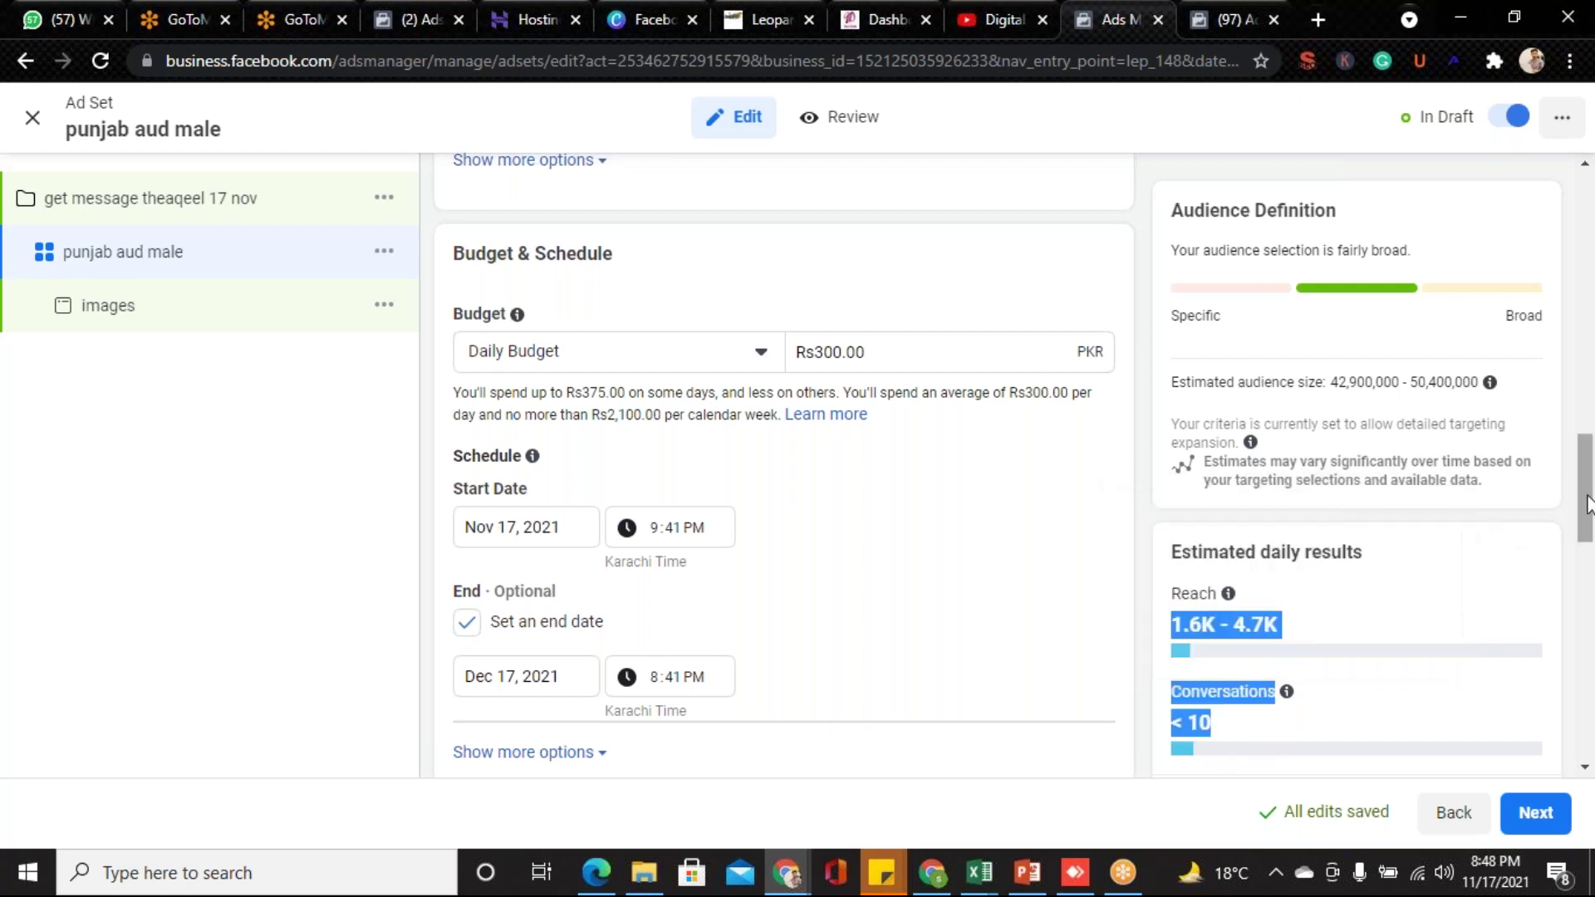
{"action": "left_click_drag", "start_coordinate": [1588, 502], "coordinate": [1588, 518]}
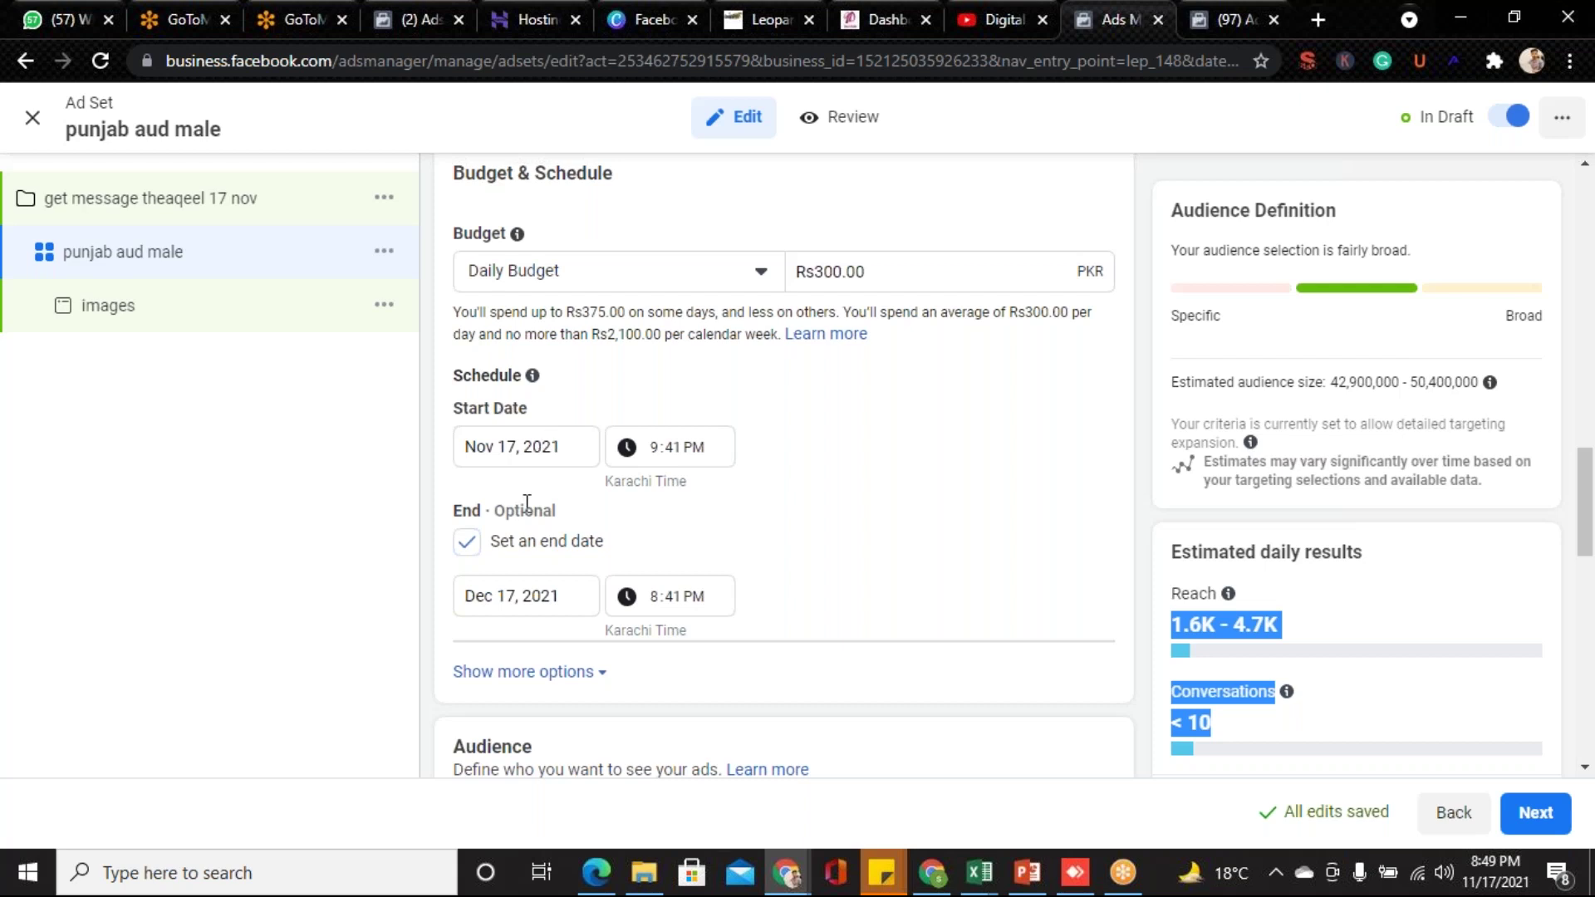
- Set the end date to Nov 24, 2021, correcting an initial Dec 24 pick
{"action": "left_click", "coordinate": [533, 594]}
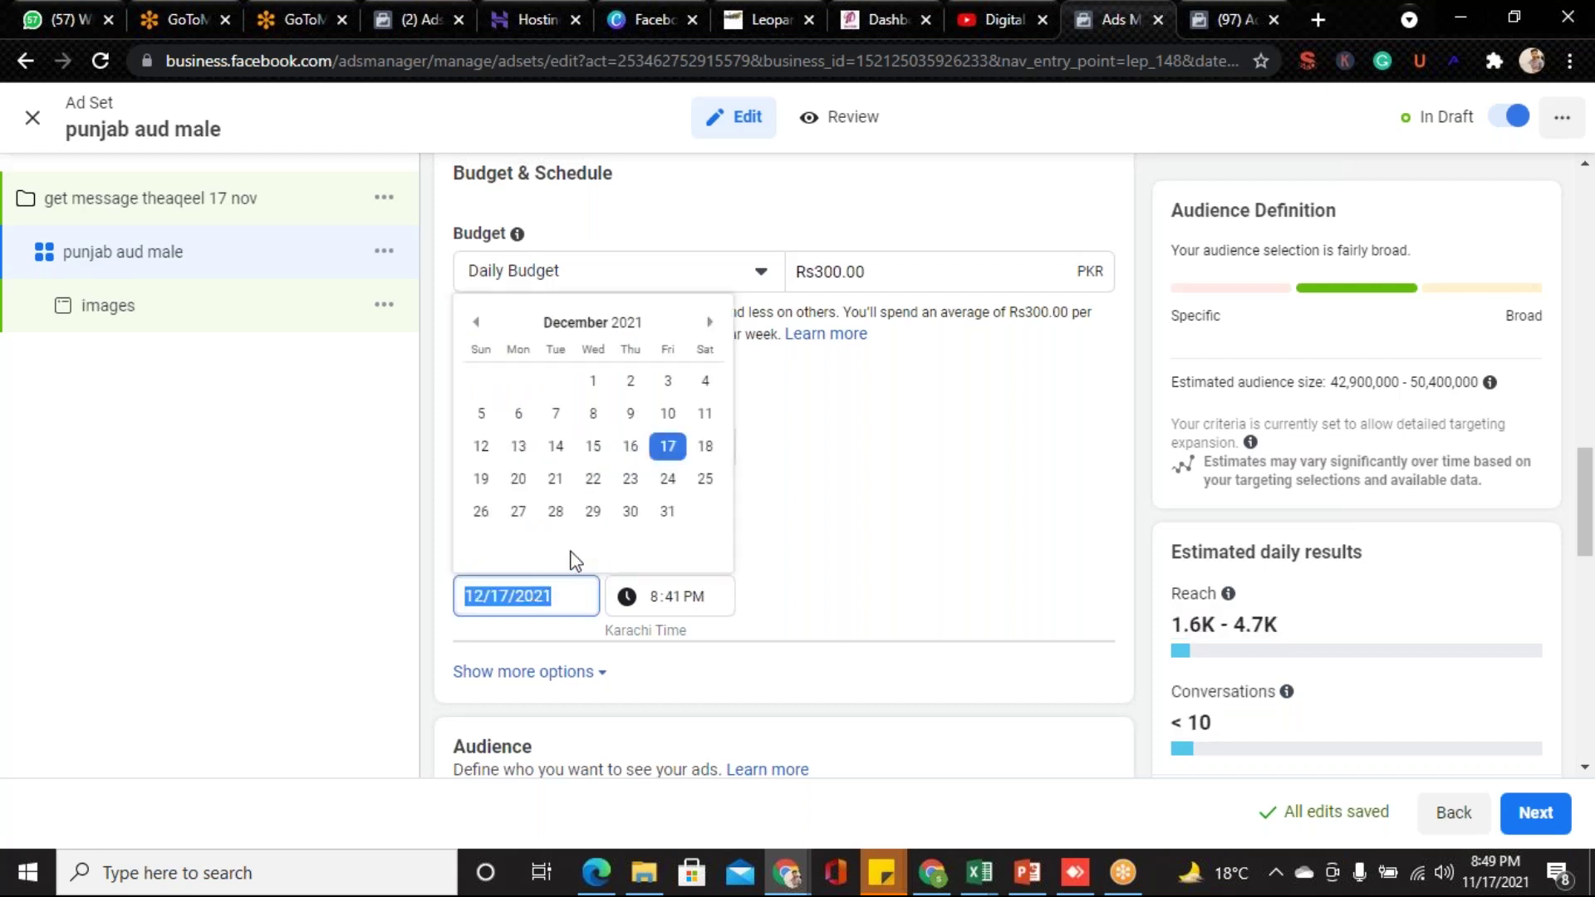
{"action": "left_click", "coordinate": [668, 481]}
{"action": "left_click", "coordinate": [785, 525]}
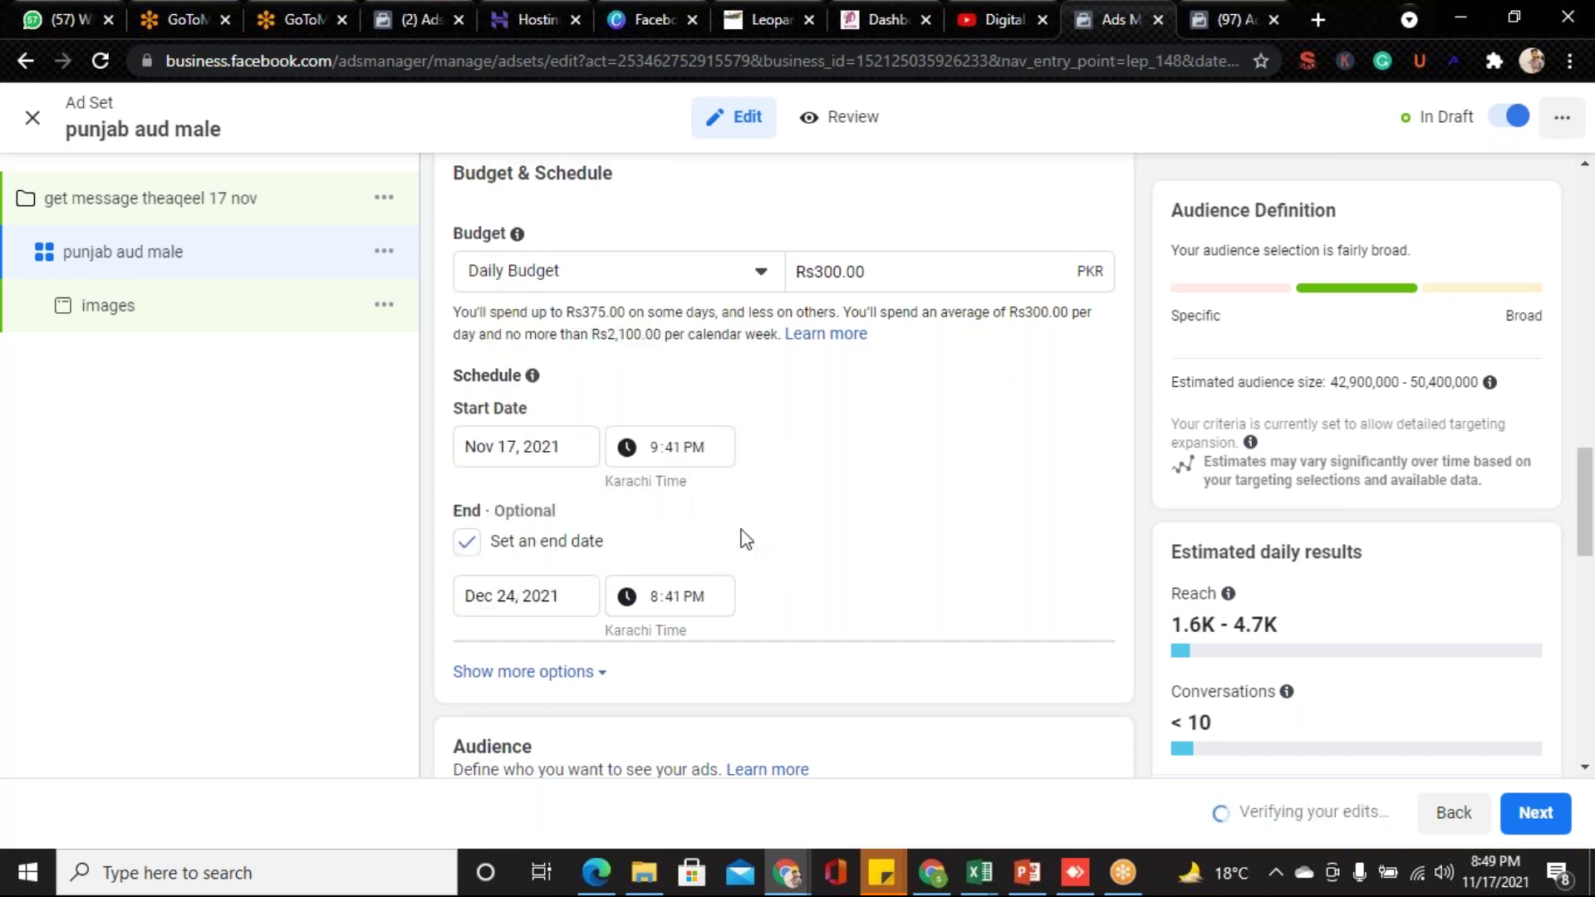
{"action": "left_click", "coordinate": [496, 602]}
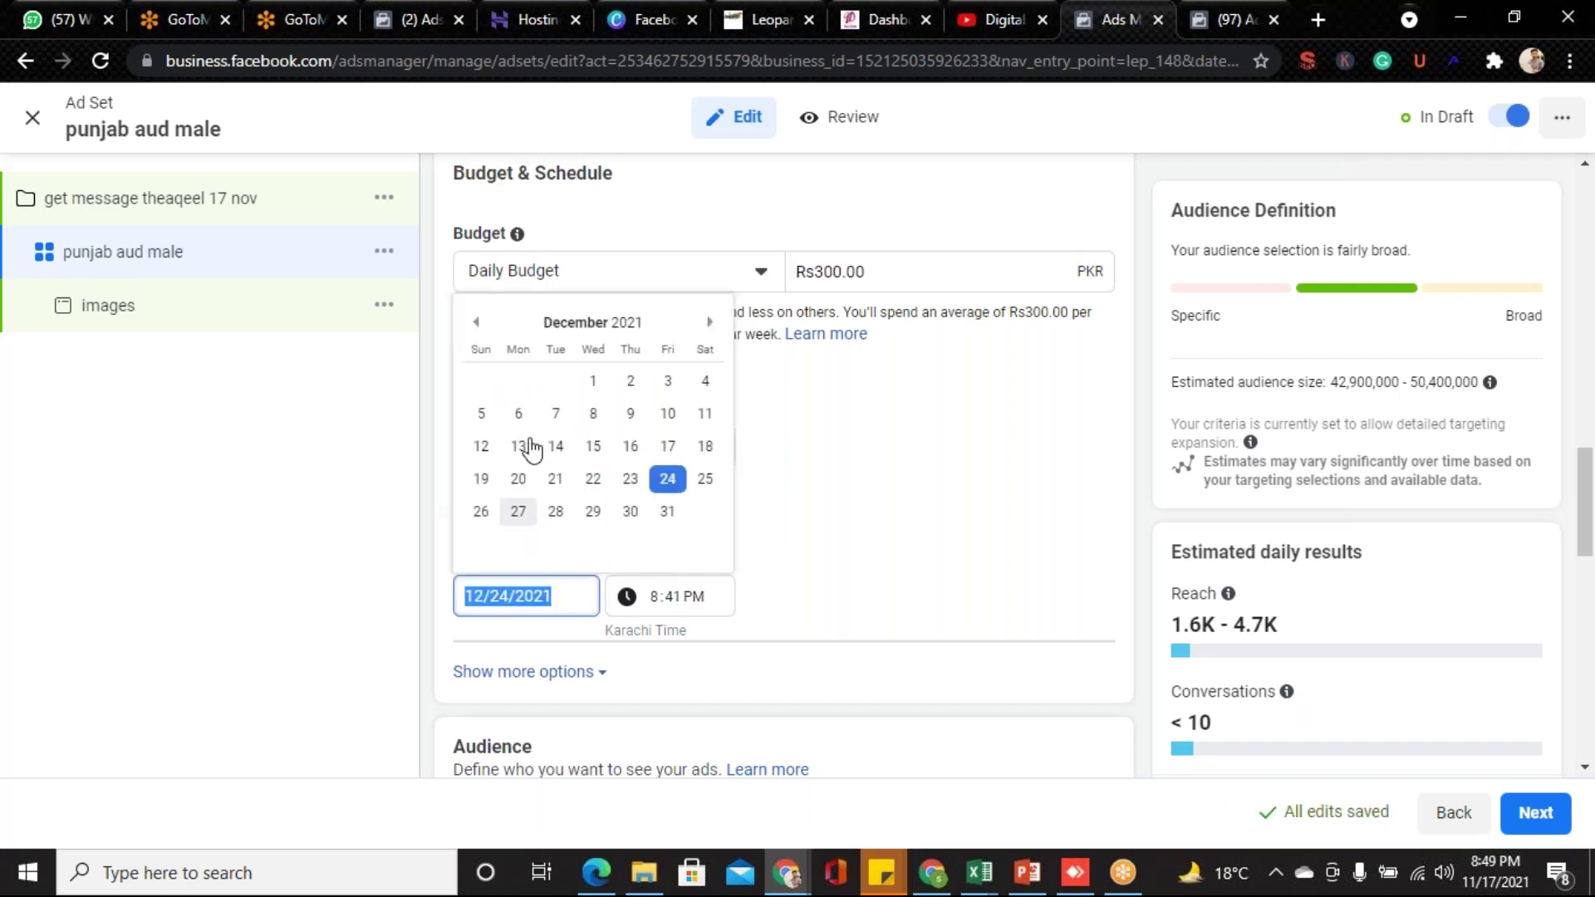
{"action": "left_click", "coordinate": [476, 322]}
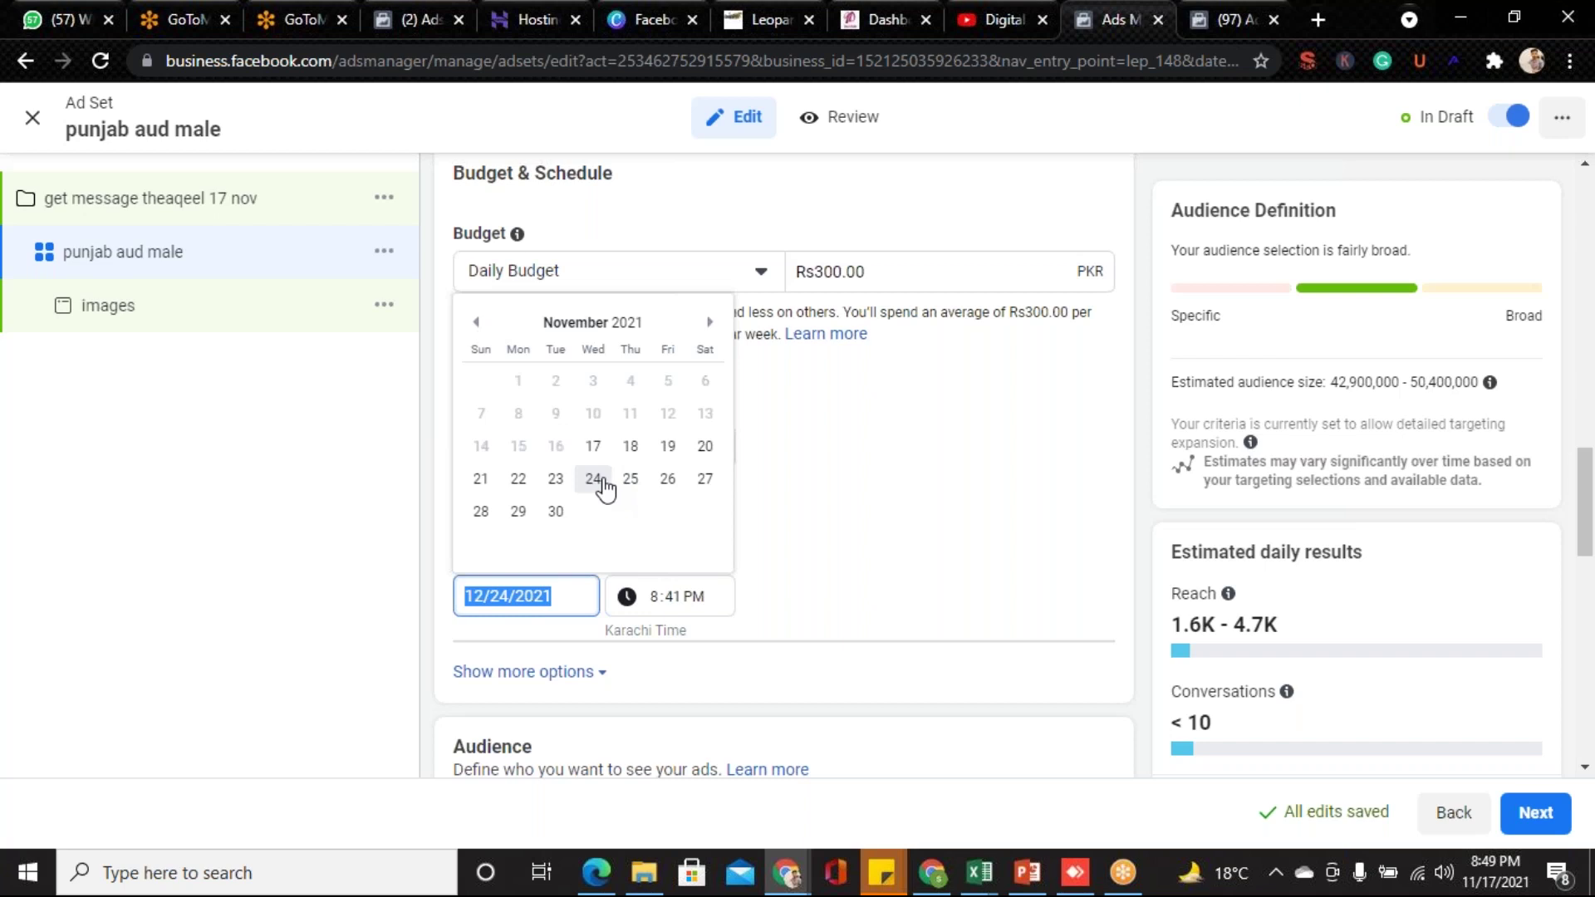
{"action": "left_click", "coordinate": [595, 480]}
{"action": "left_click", "coordinate": [805, 544]}
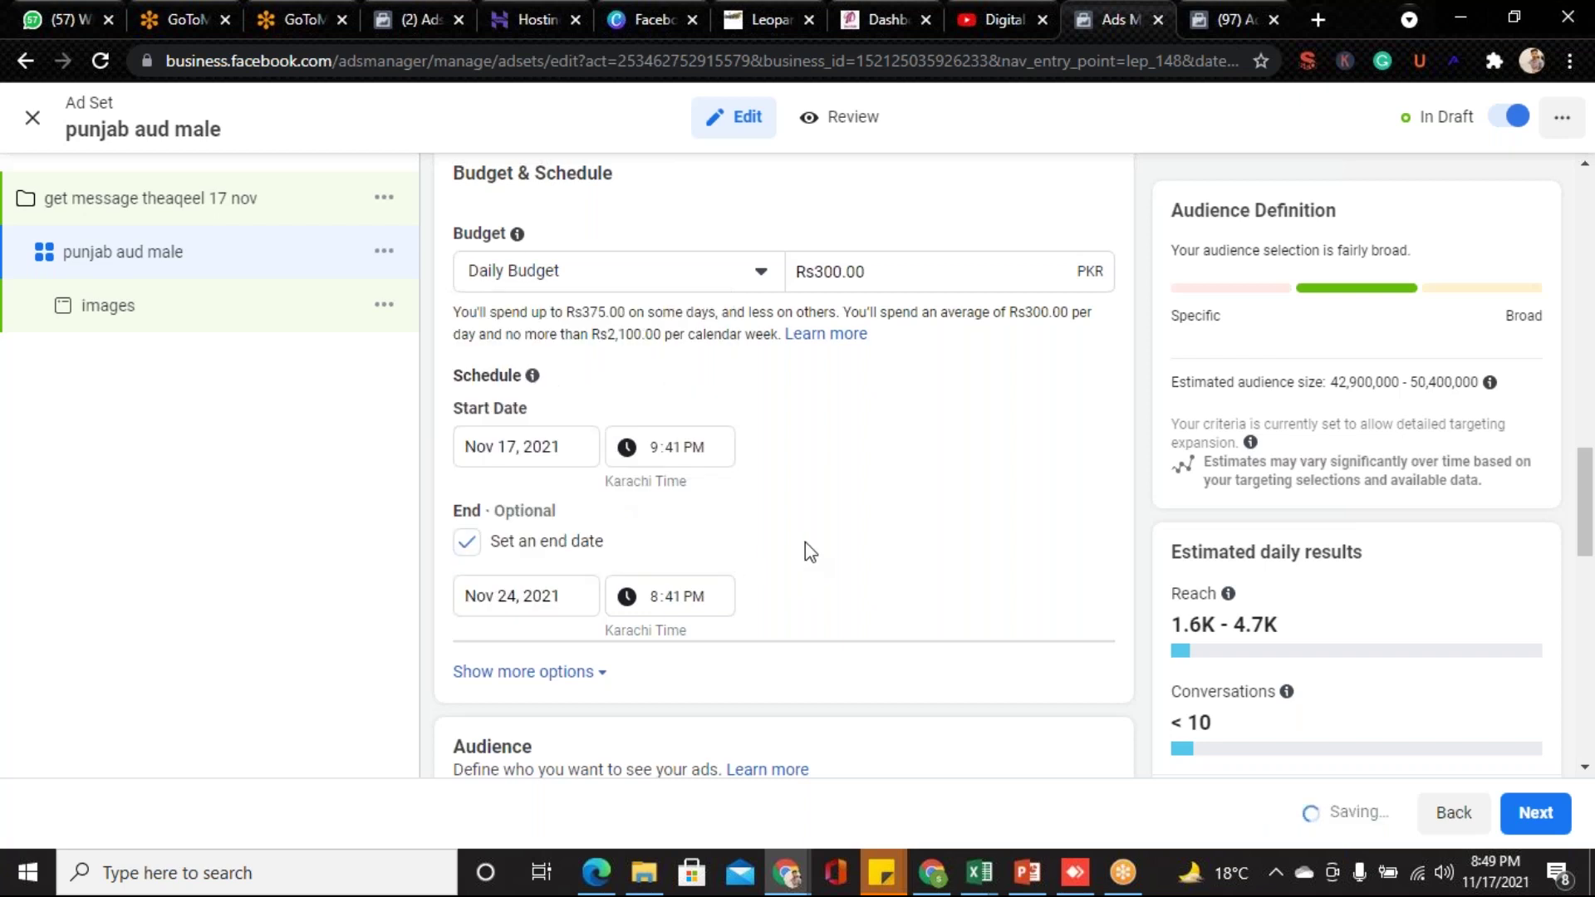
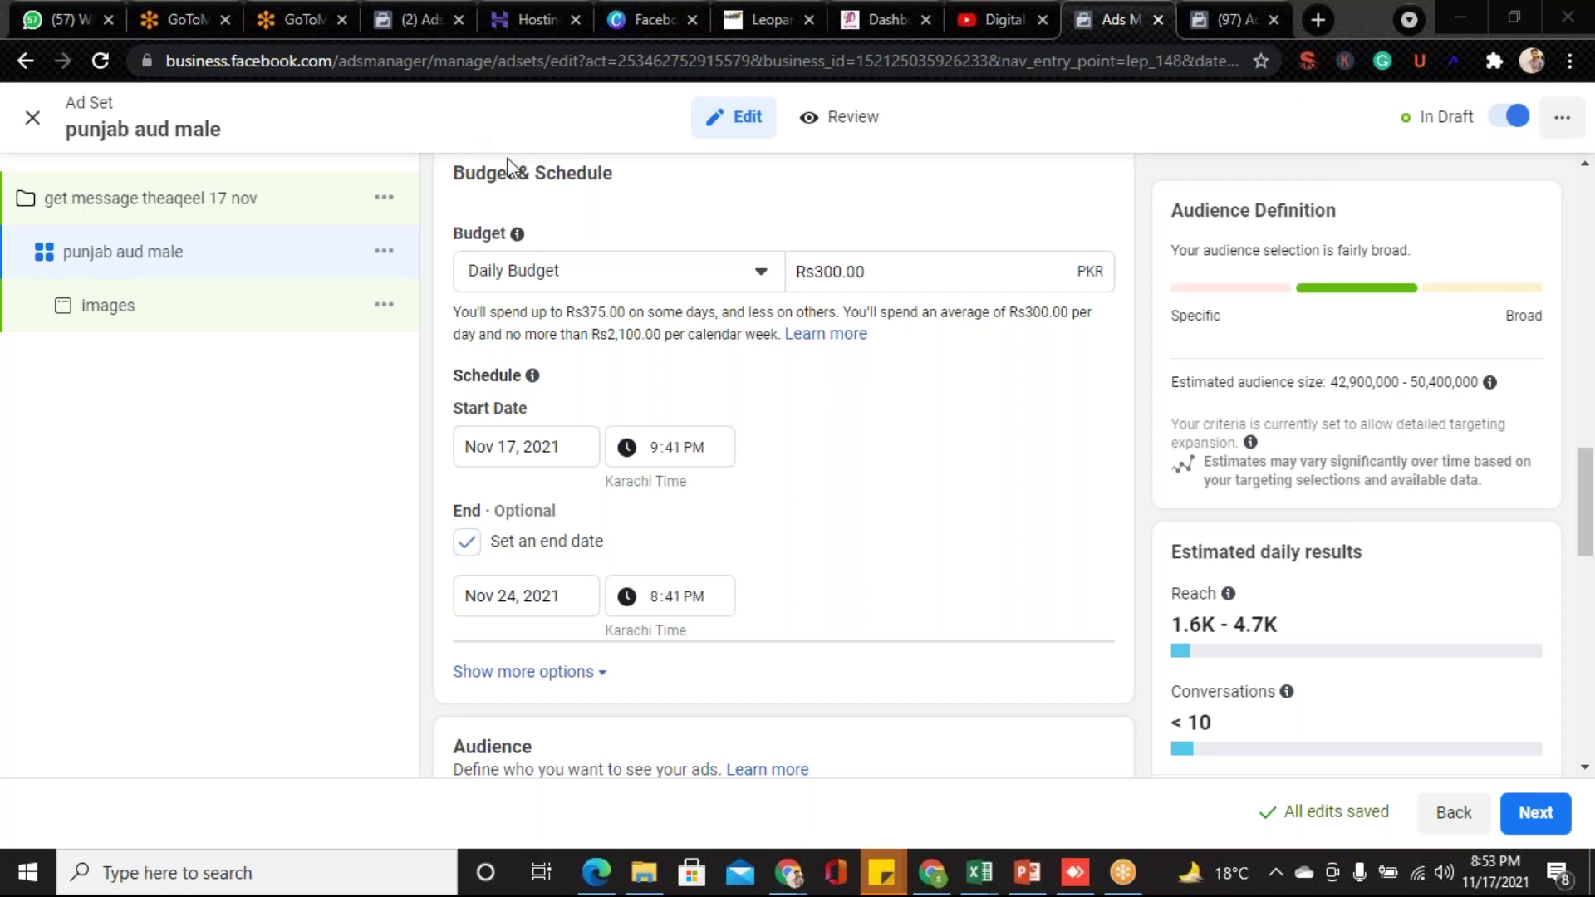
- Open the 'get message theaqeel 17 nov' campaign to view its Messages objective settings
{"action": "left_click", "coordinate": [402, 210]}
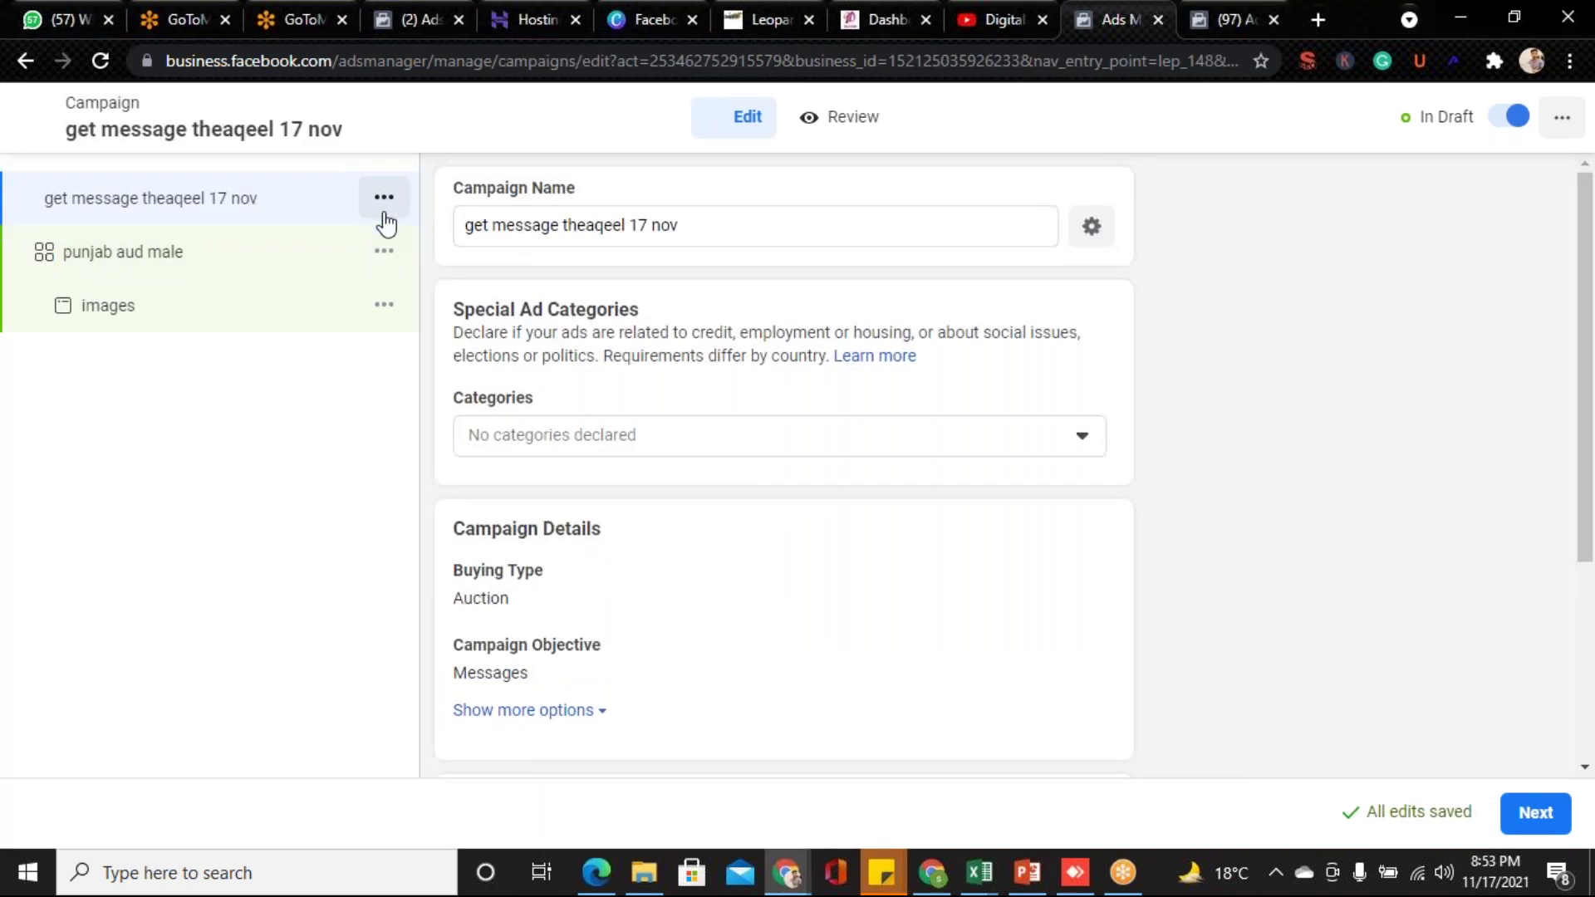
{"action": "left_click", "coordinate": [384, 208]}
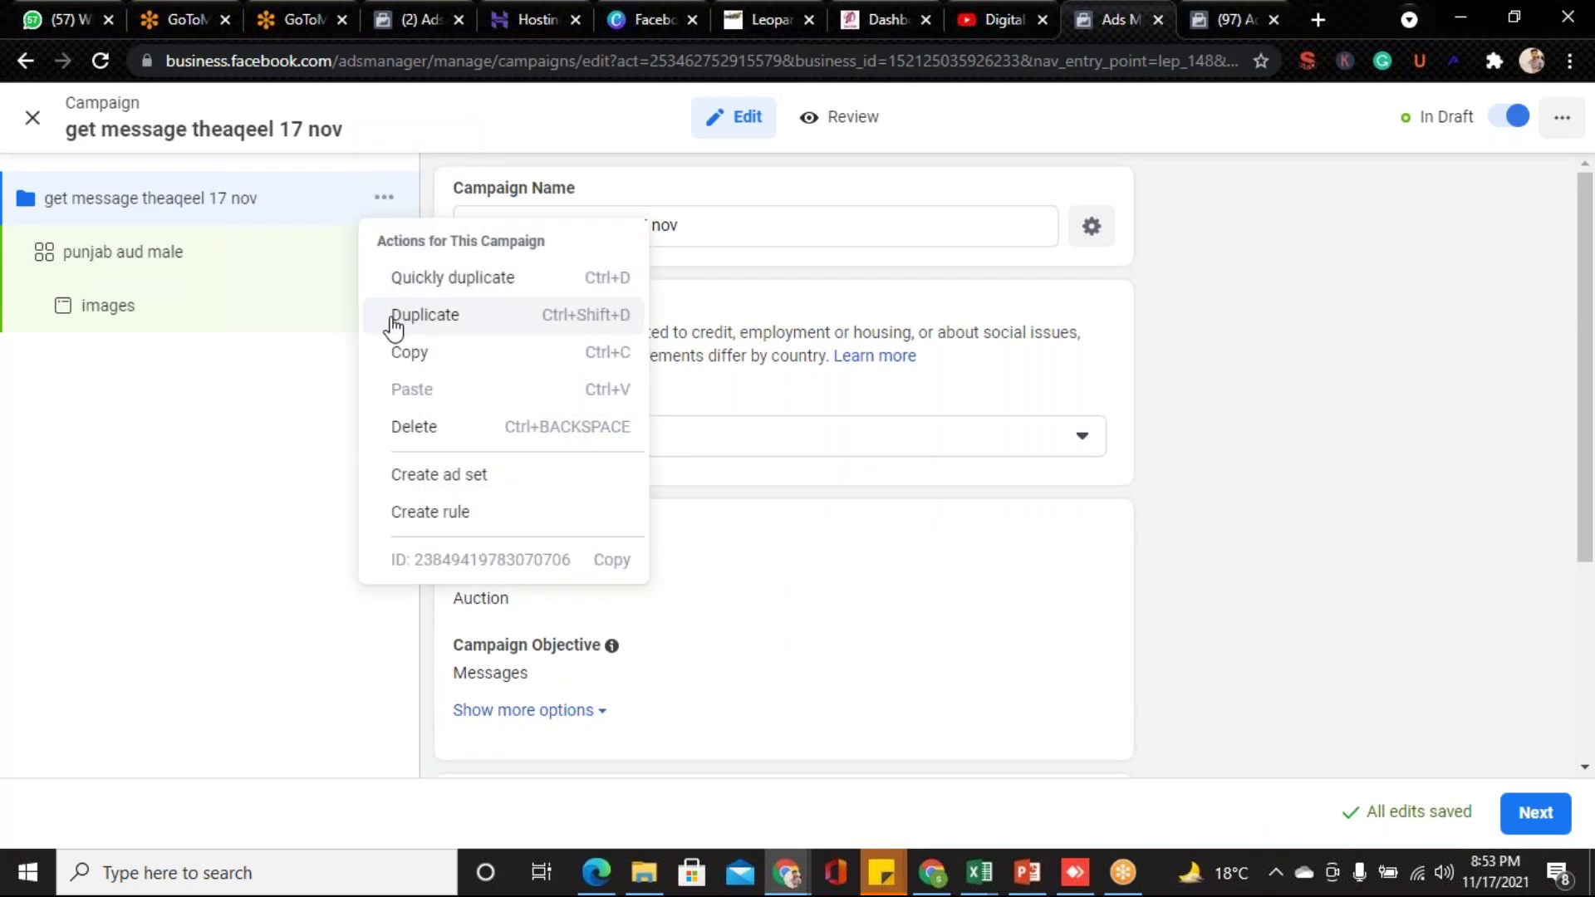
{"action": "left_click", "coordinate": [281, 378]}
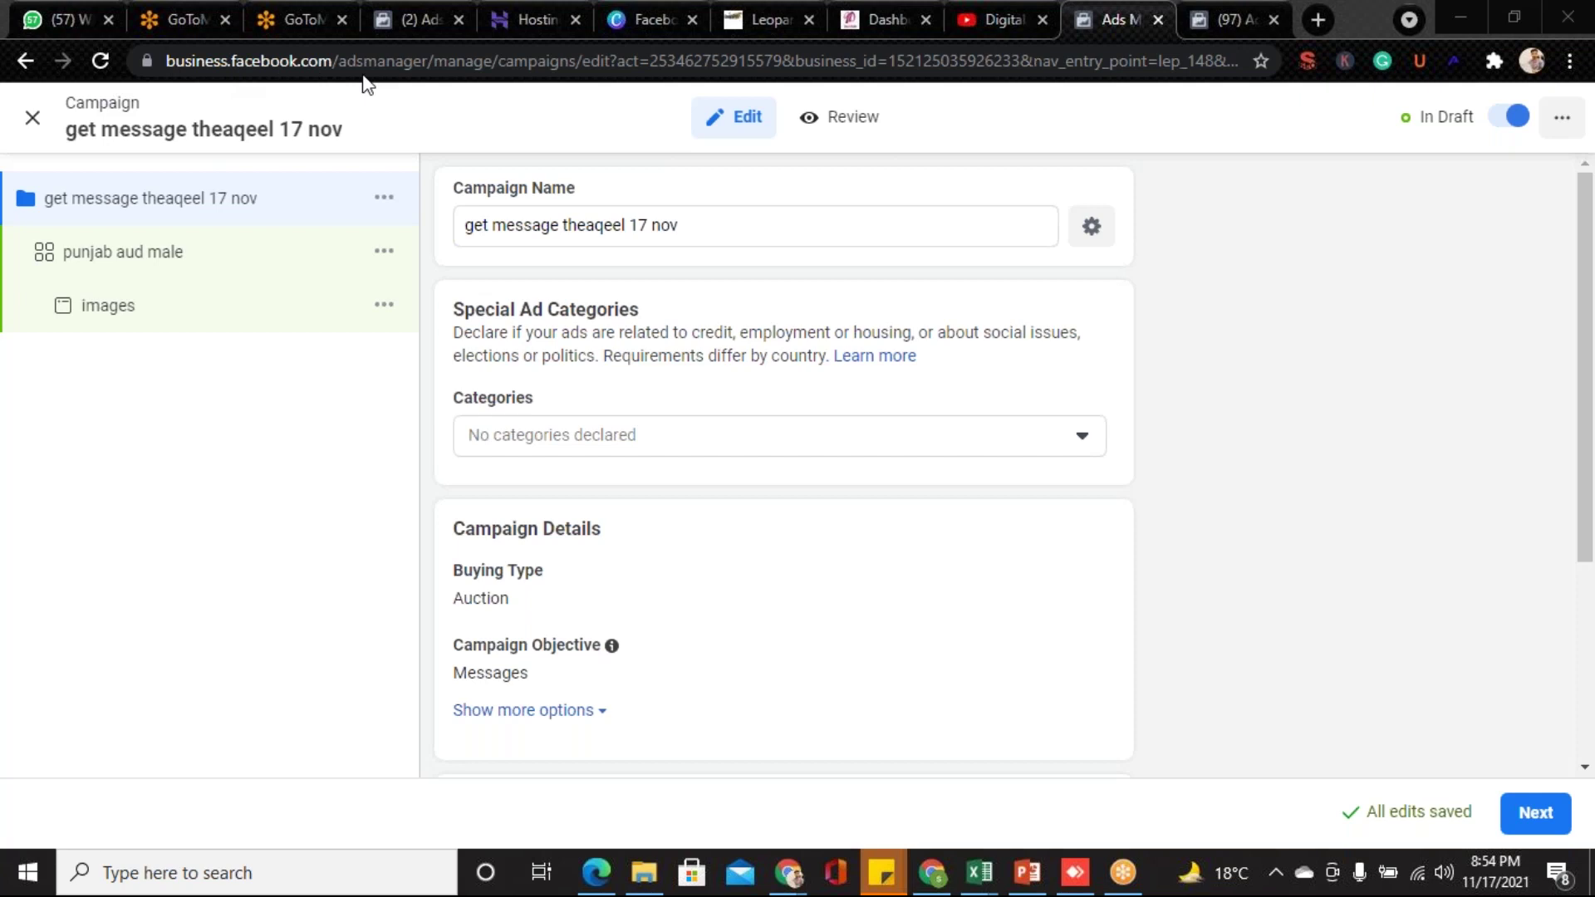
- Review the 'punjab aud male' ad set down to its Audience: Pakistan, ages 18–65+, all genders
{"action": "left_click", "coordinate": [74, 254]}
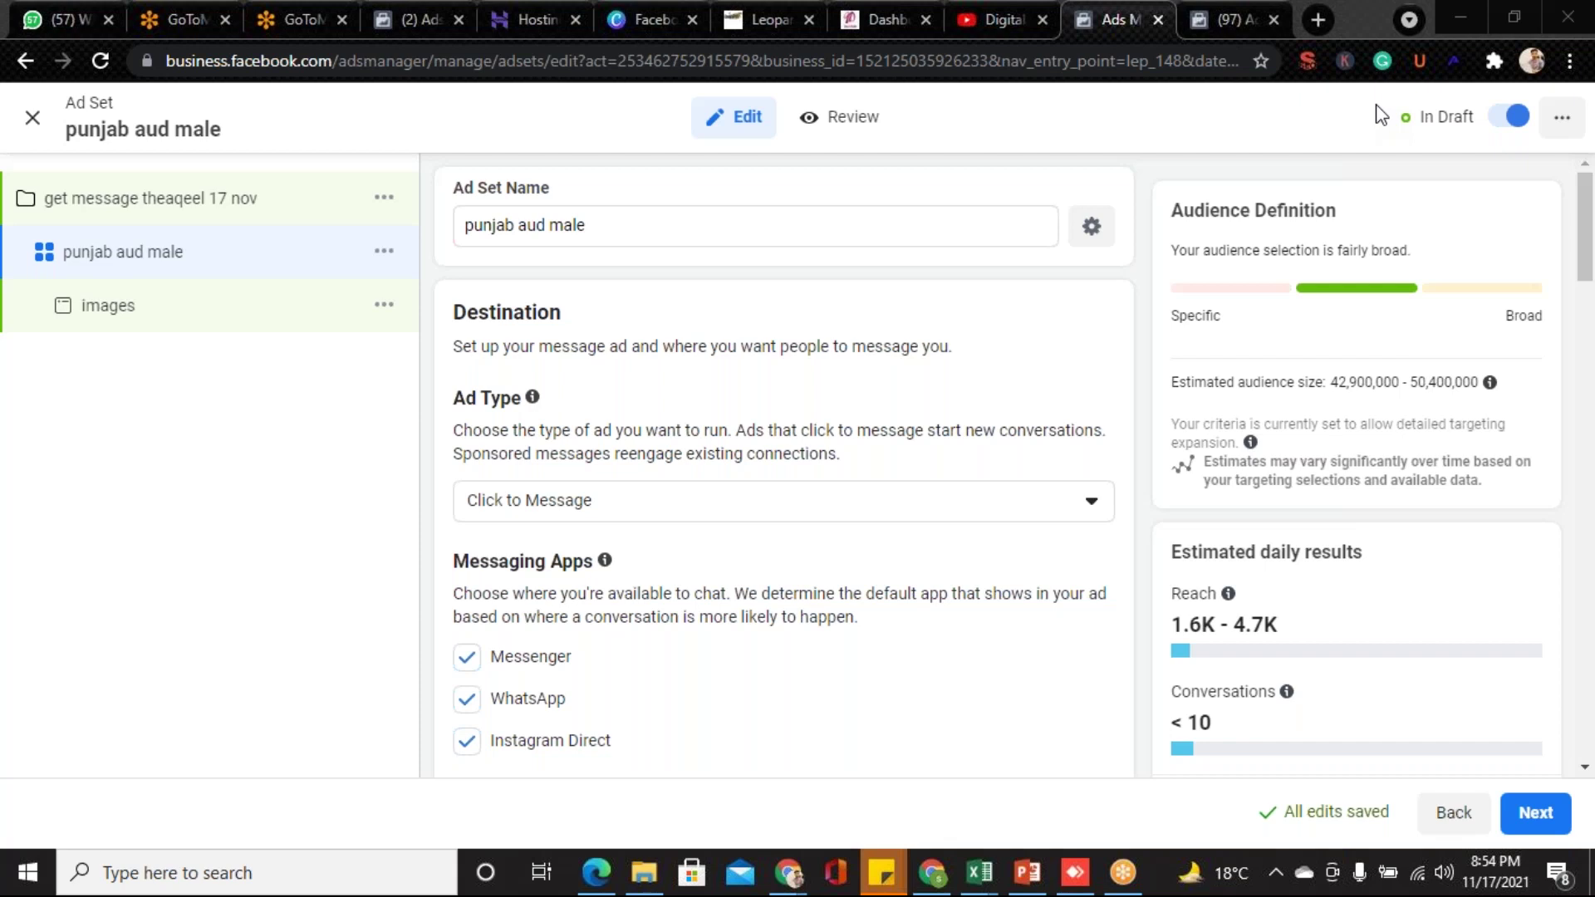
{"action": "left_click_drag", "start_coordinate": [1587, 245], "coordinate": [1589, 282]}
{"action": "scroll", "coordinate": [1589, 282], "scroll_direction": "down", "scroll_amount": 2}
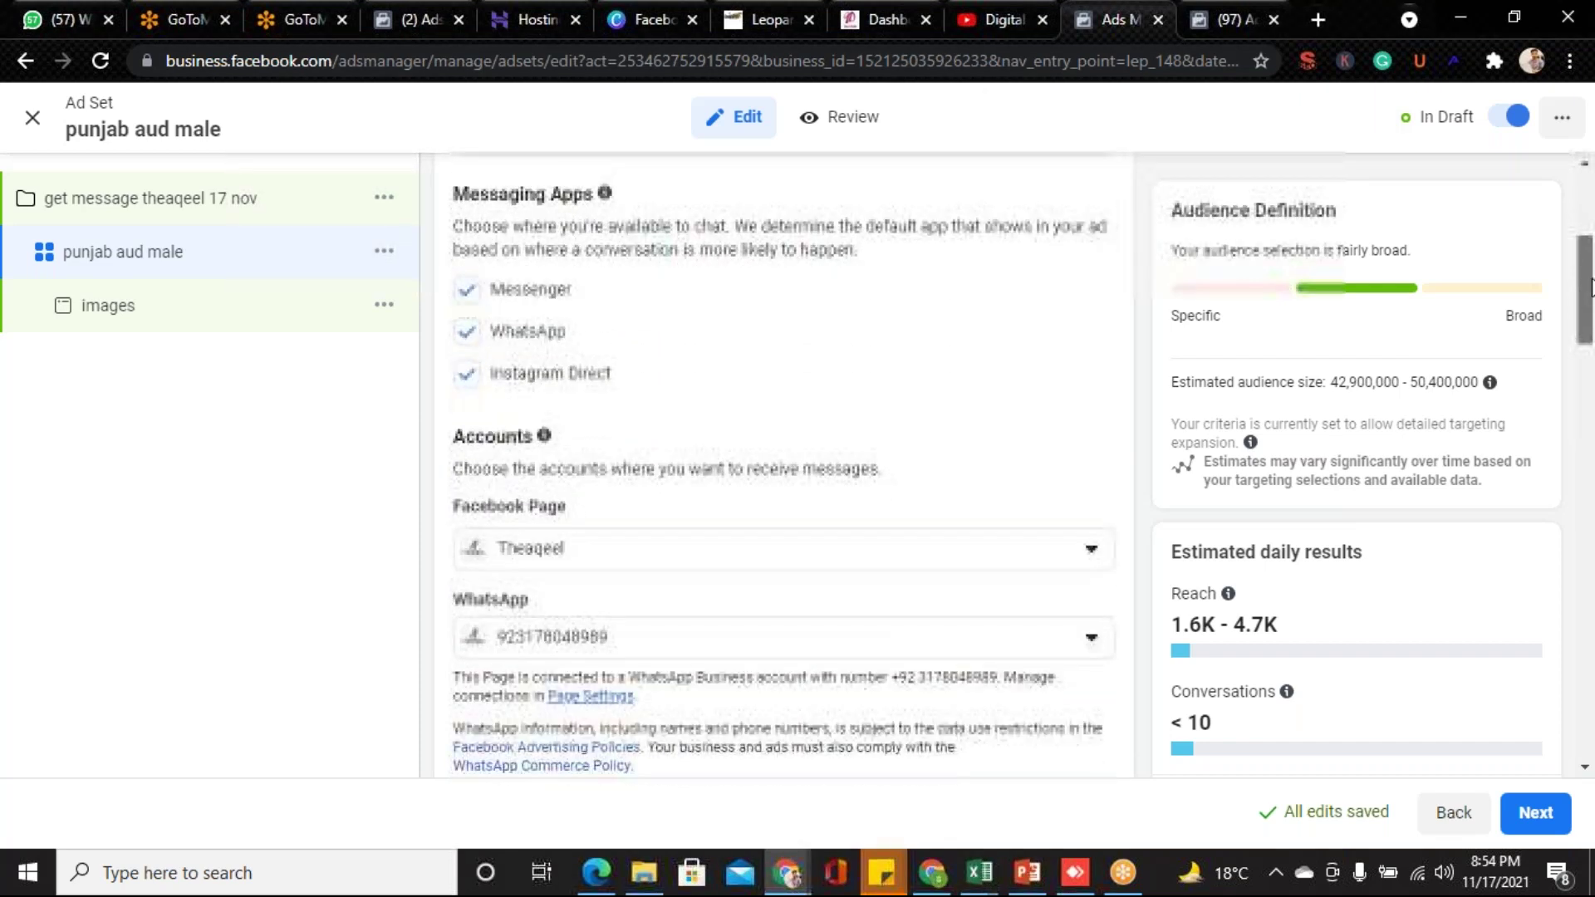
{"action": "left_click_drag", "start_coordinate": [1590, 286], "coordinate": [1587, 611]}
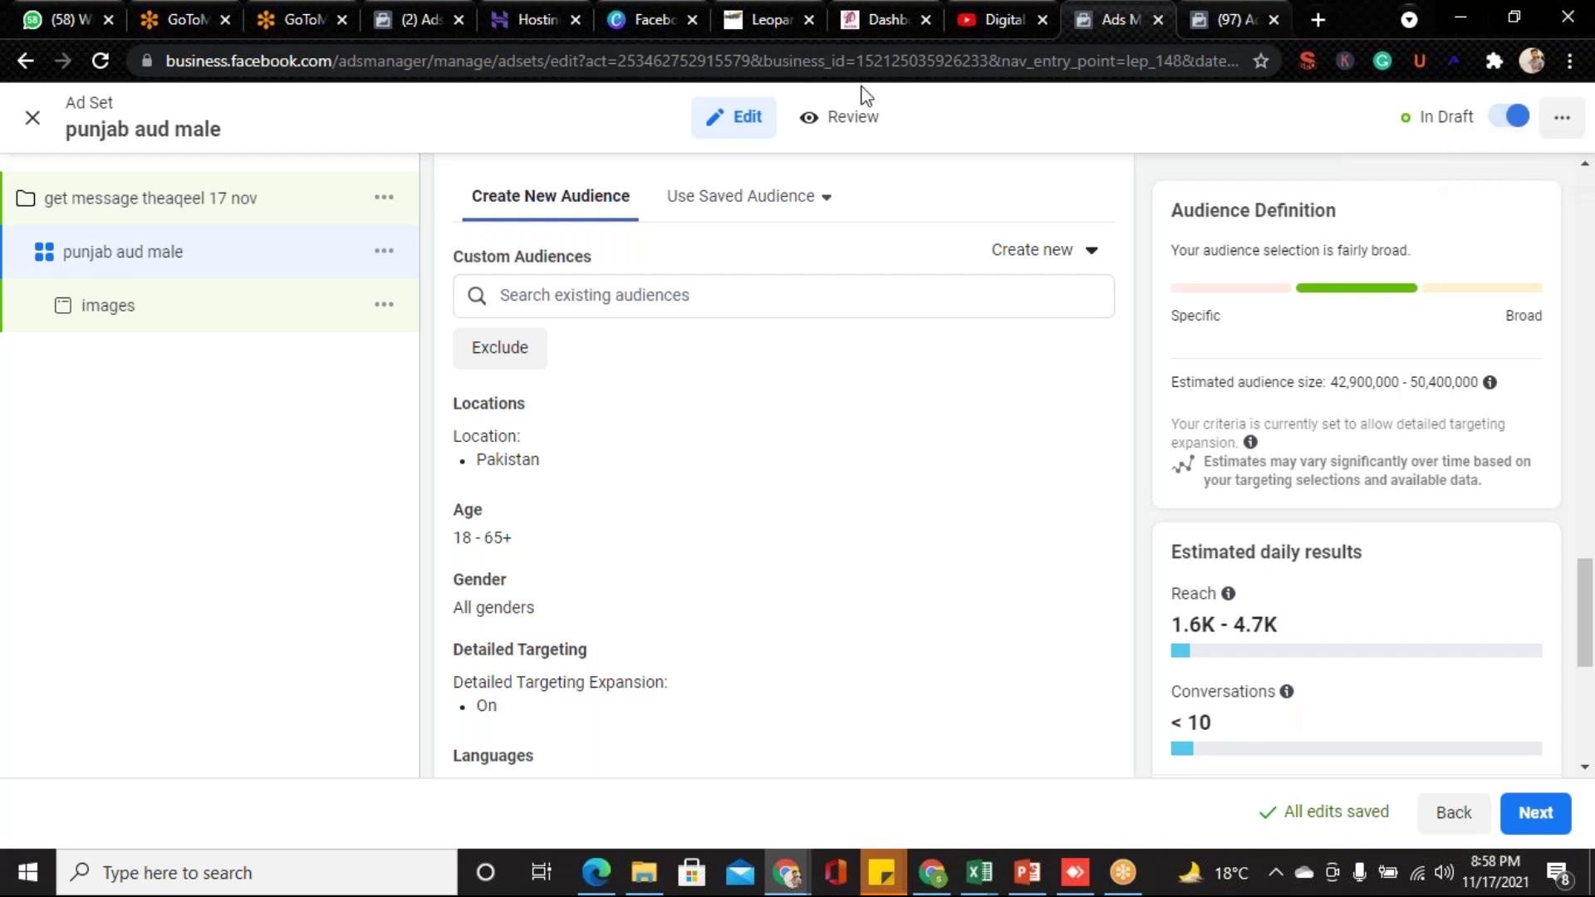
- Start a Canva design from the Grey and Red 11.11 Shopping Day Facebook ad template
{"action": "left_click", "coordinate": [629, 19]}
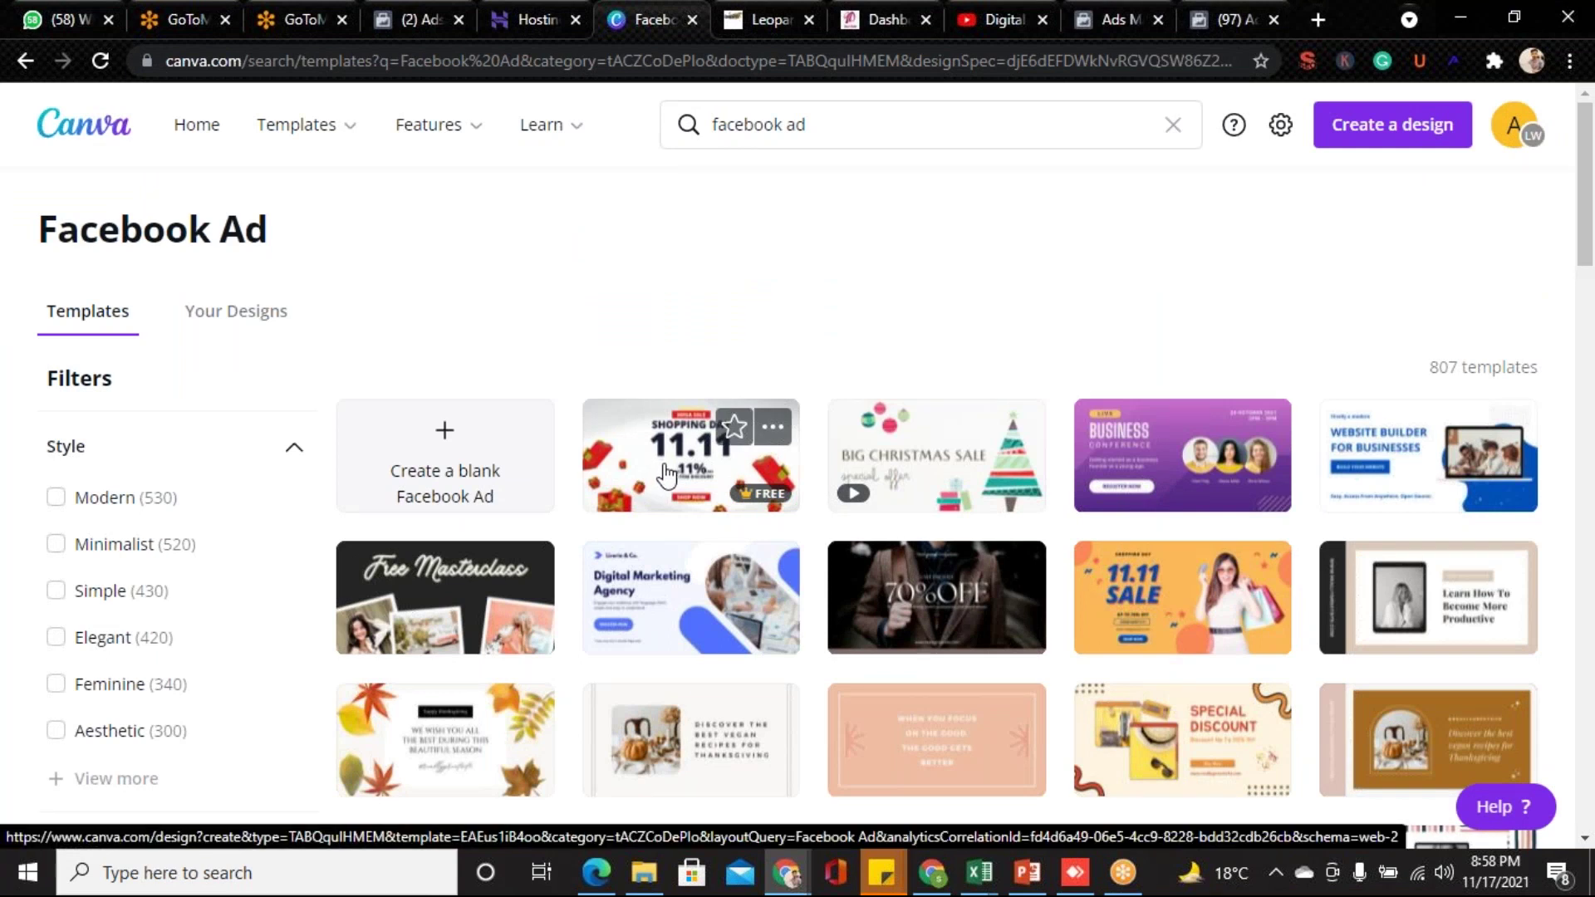
{"action": "left_click", "coordinate": [667, 475]}
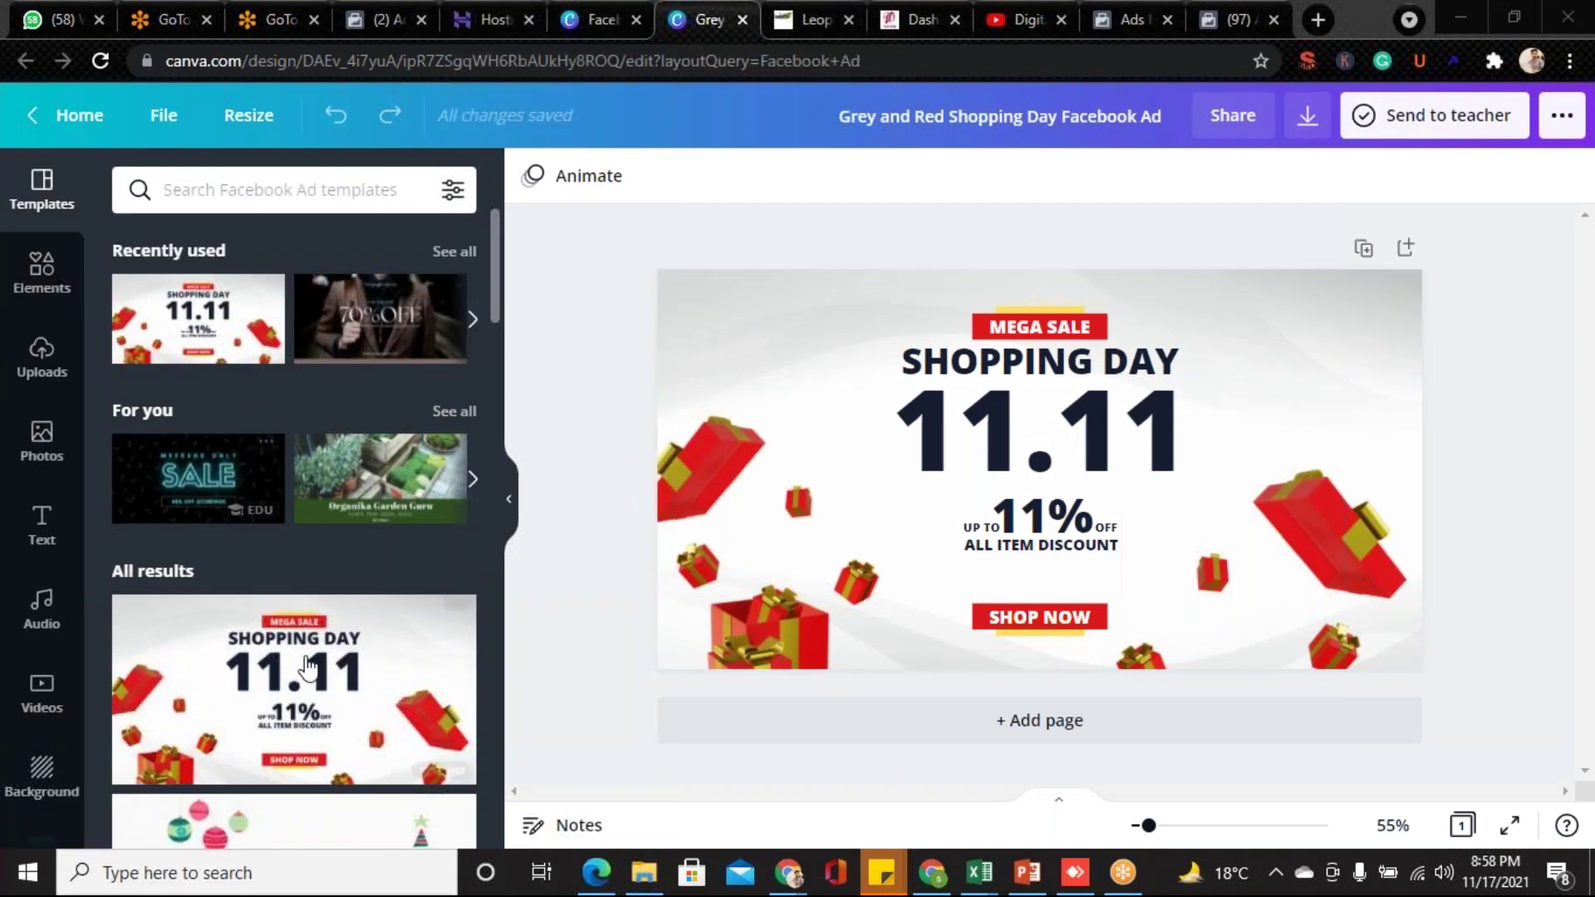
- Add the uploaded photo of the woman in a pink hoodie to the ad, resized and moved left
{"action": "left_click", "coordinate": [41, 356]}
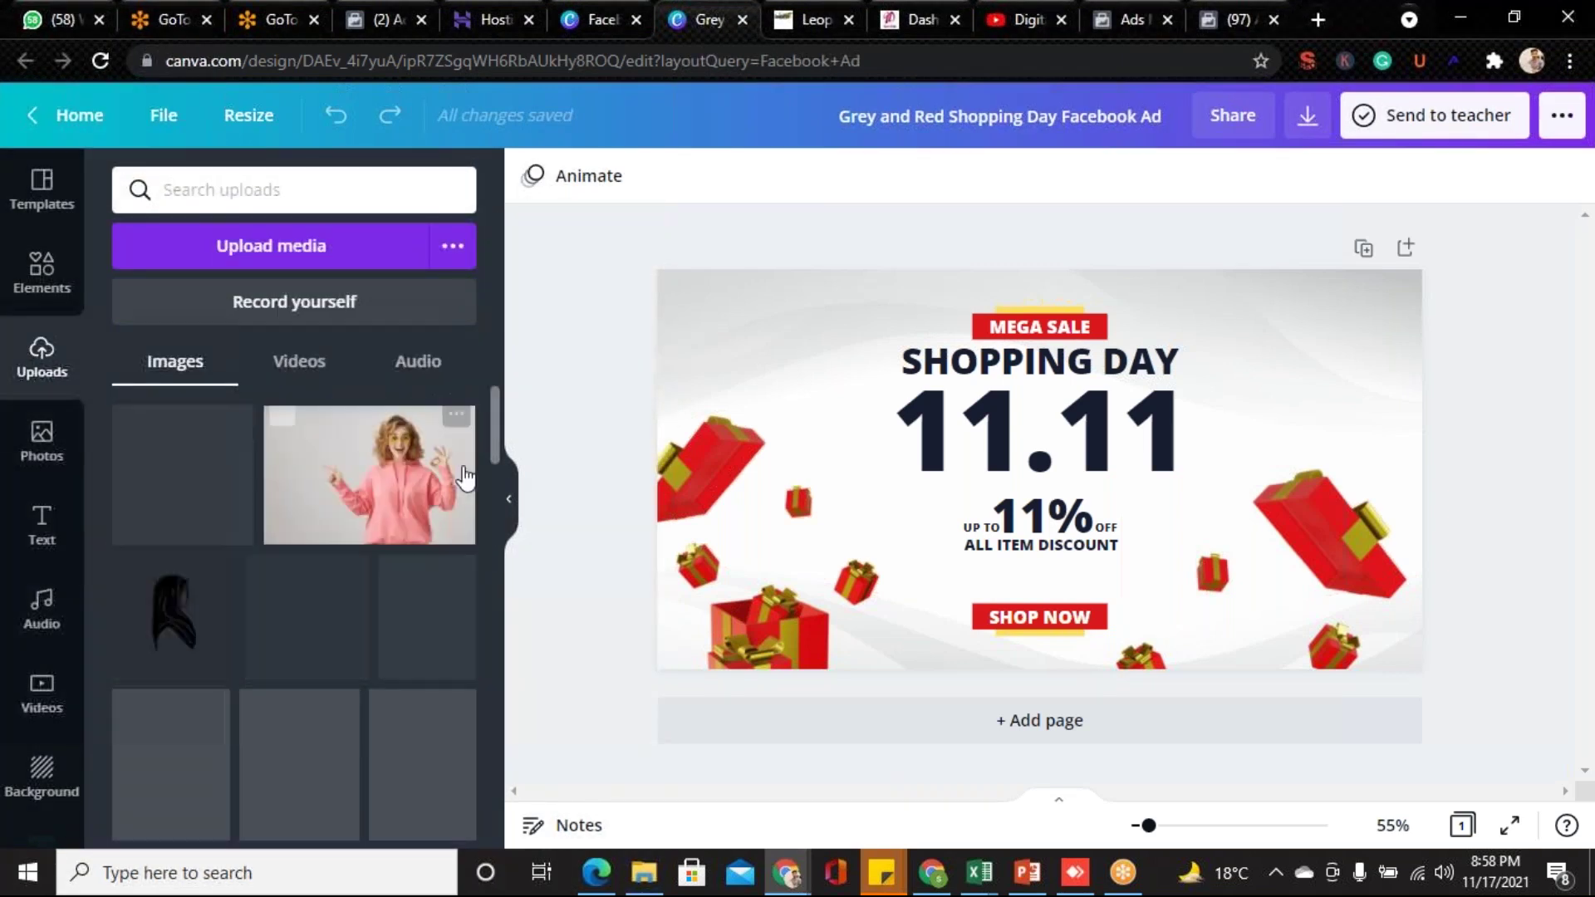
{"action": "left_click", "coordinate": [914, 564]}
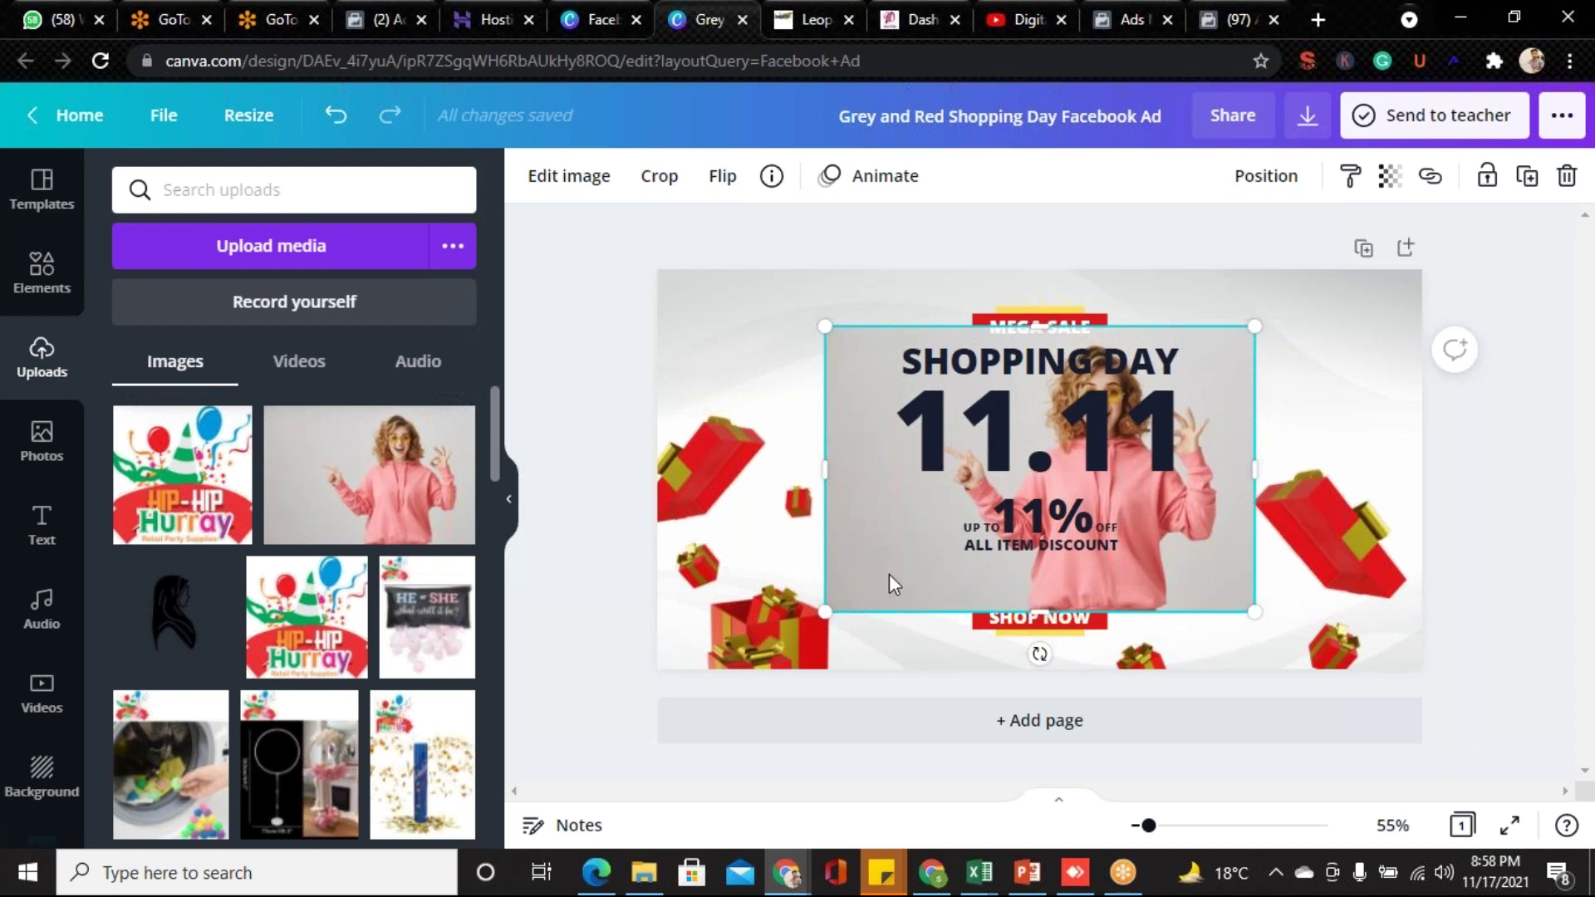
{"action": "left_click_drag", "start_coordinate": [879, 551], "coordinate": [771, 573]}
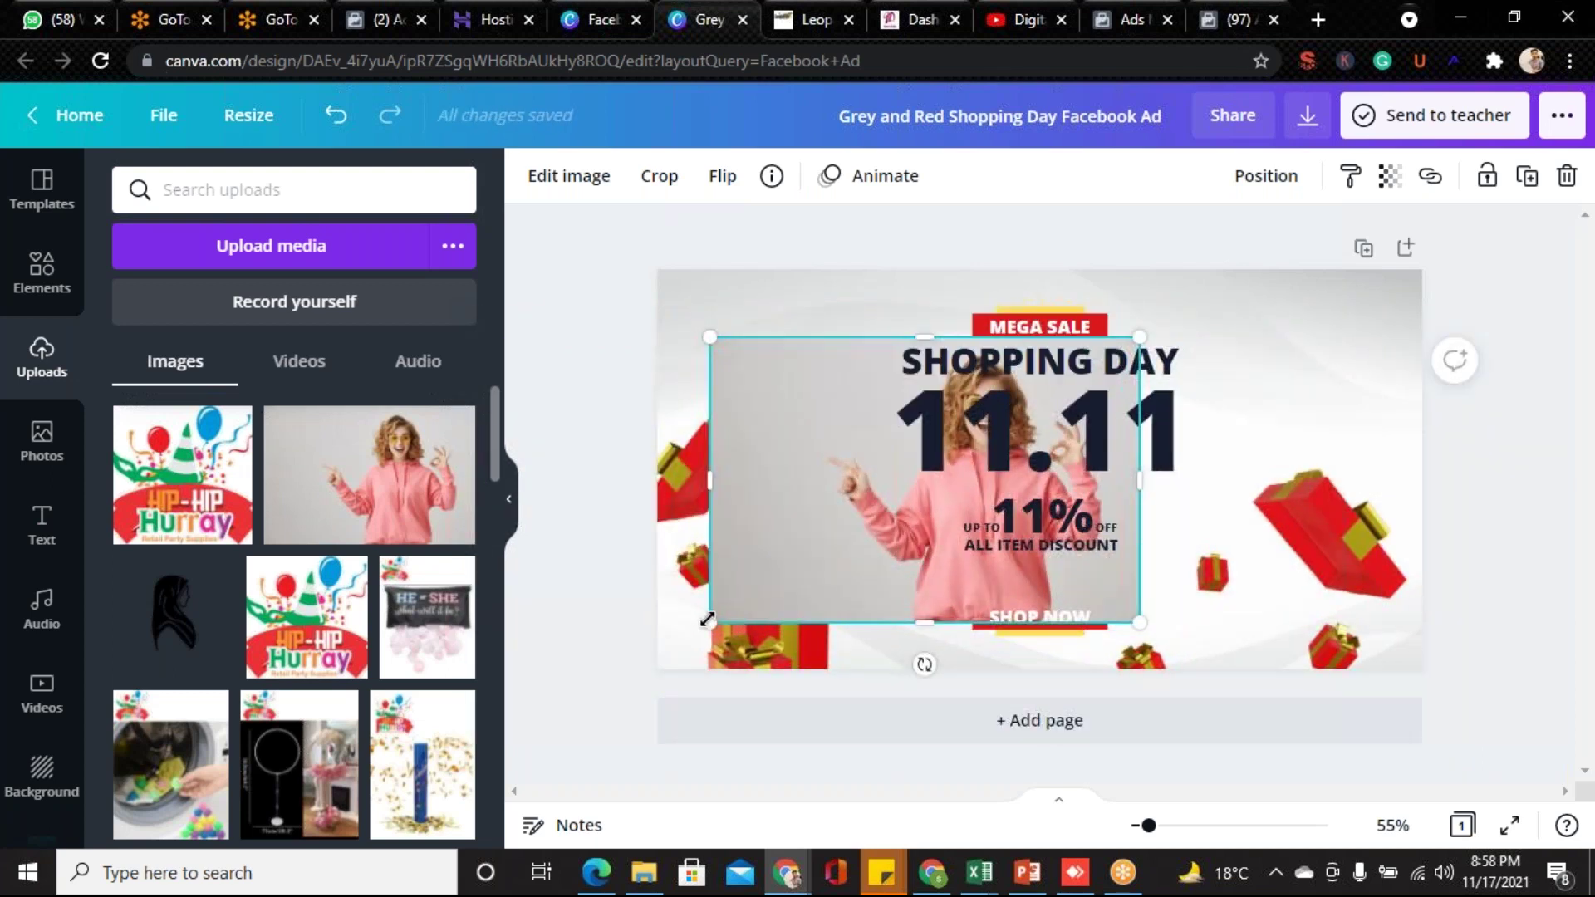
{"action": "left_click_drag", "start_coordinate": [710, 621], "coordinate": [856, 509]}
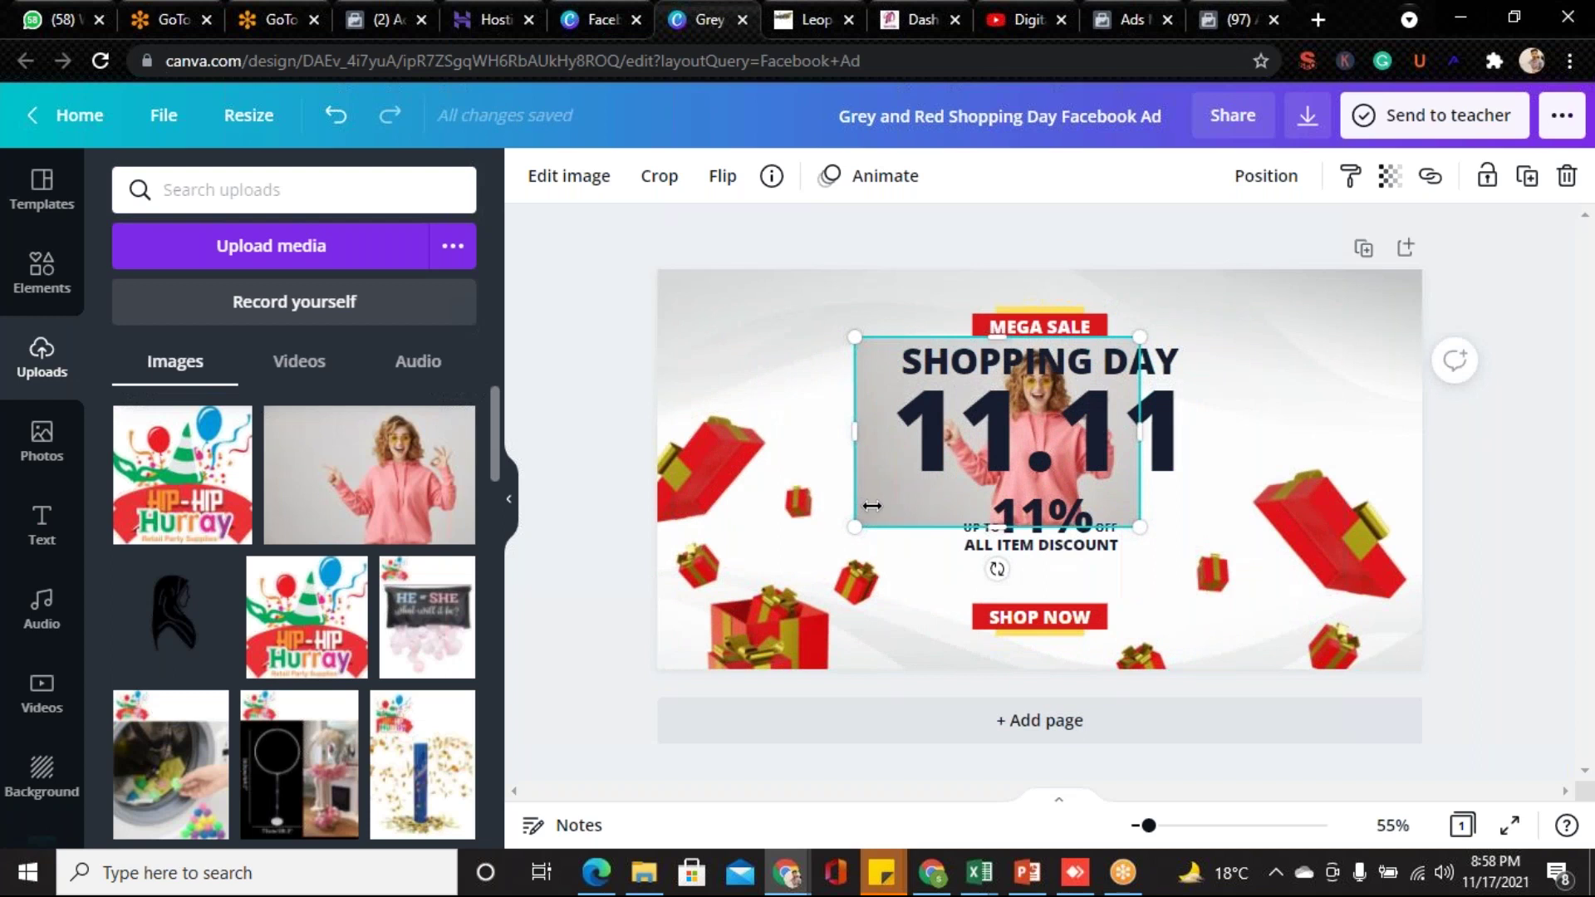
{"action": "left_click_drag", "start_coordinate": [864, 522], "coordinate": [740, 536]}
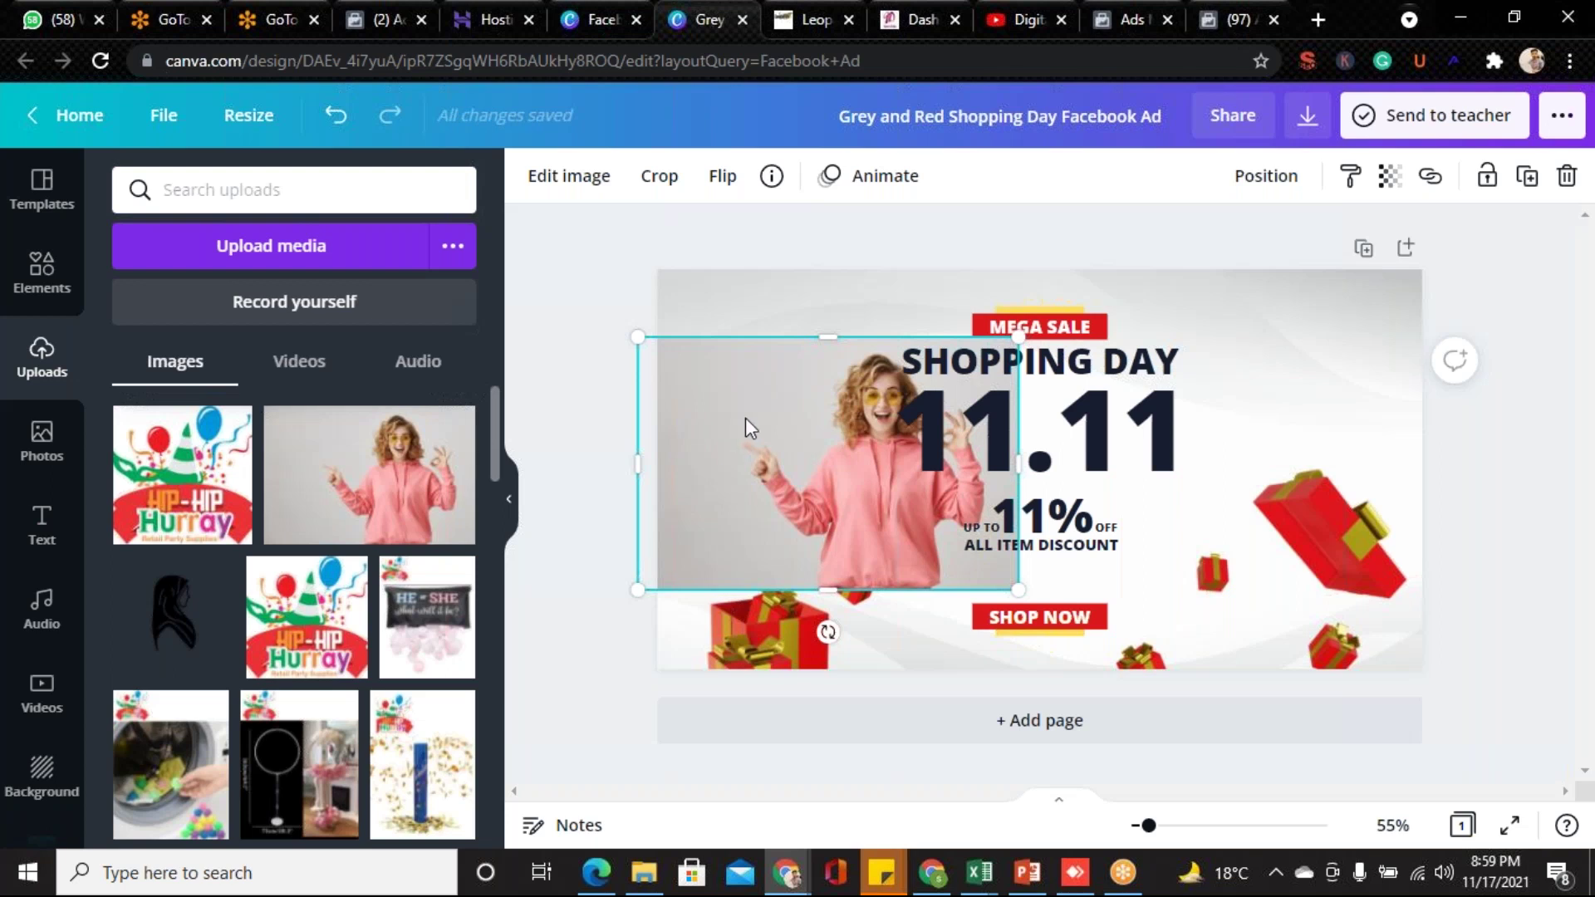
- Apply Background Remover to the woman's photo from the Edit image effects
{"action": "left_click", "coordinate": [550, 177]}
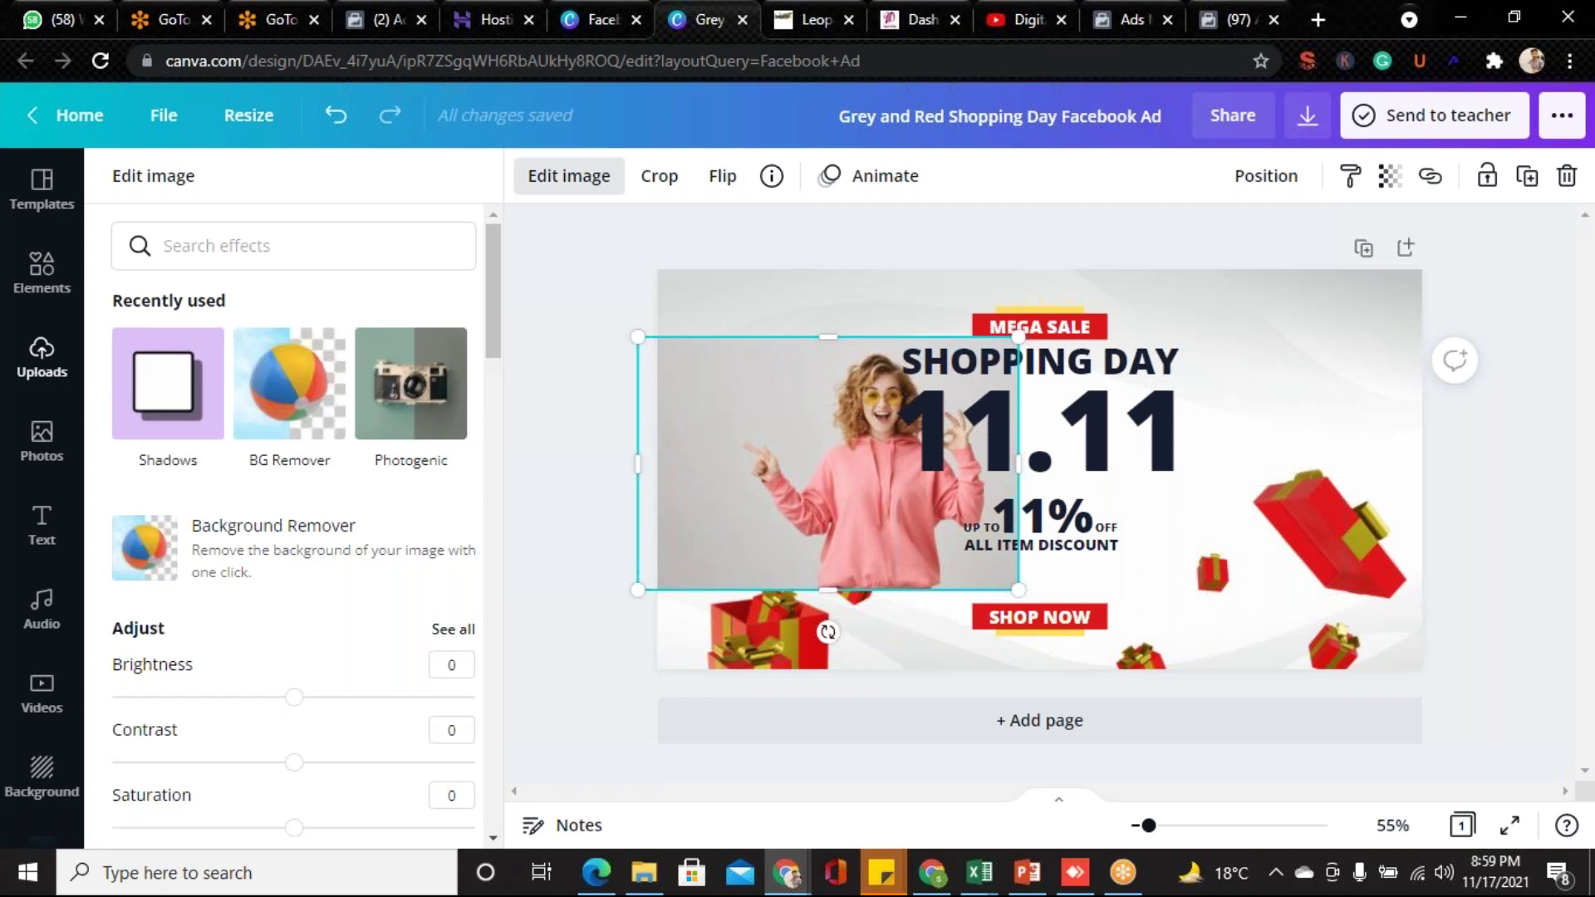
{"action": "left_click", "coordinate": [259, 562]}
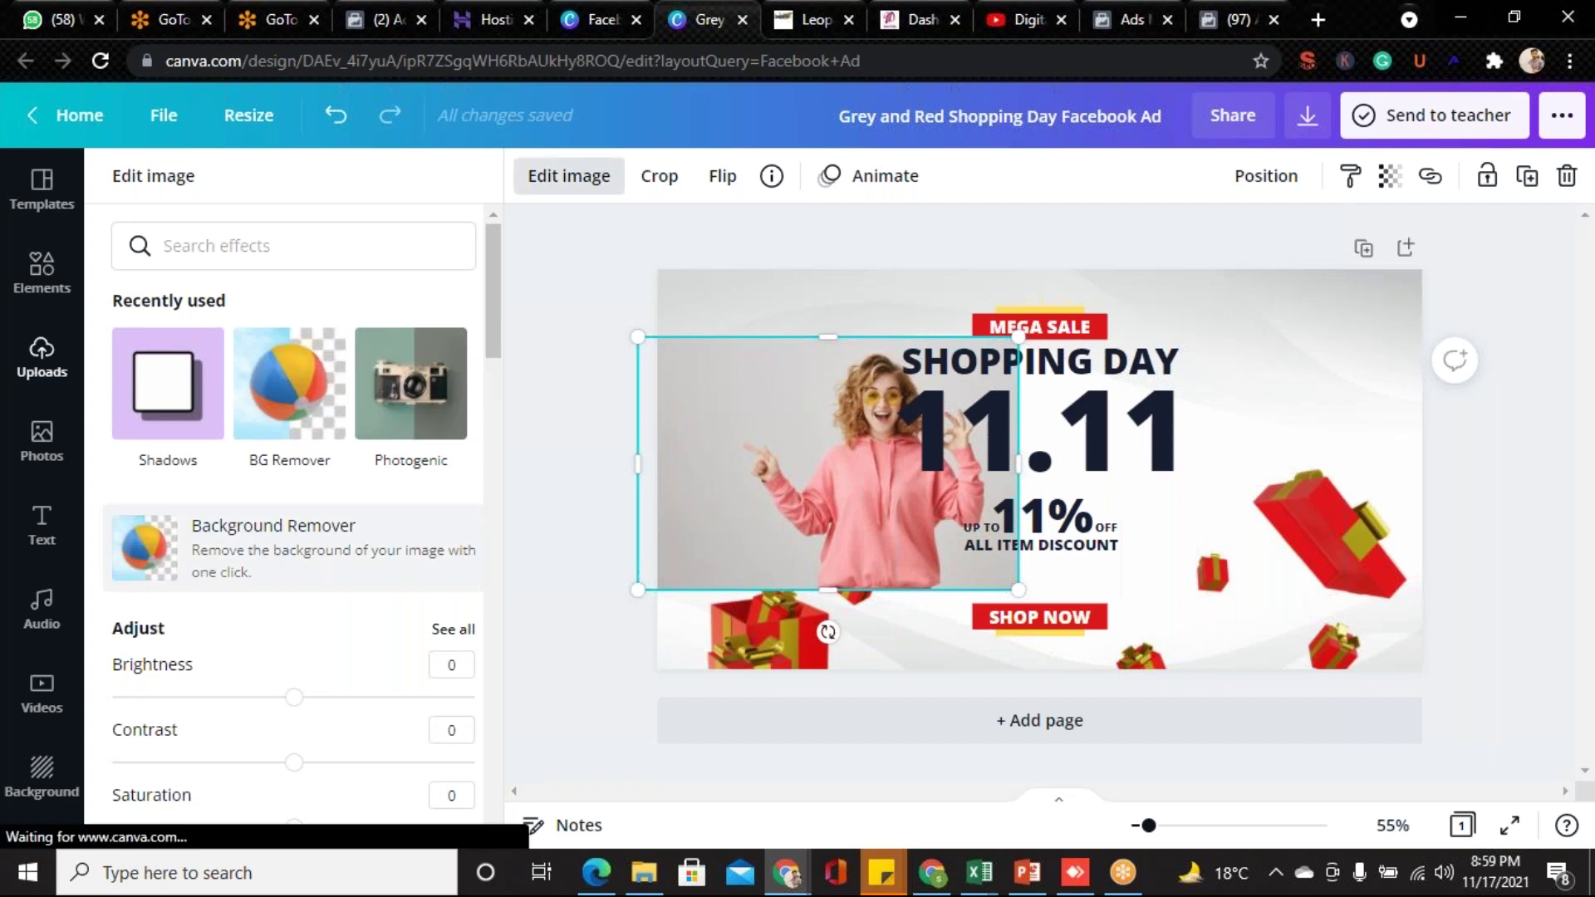